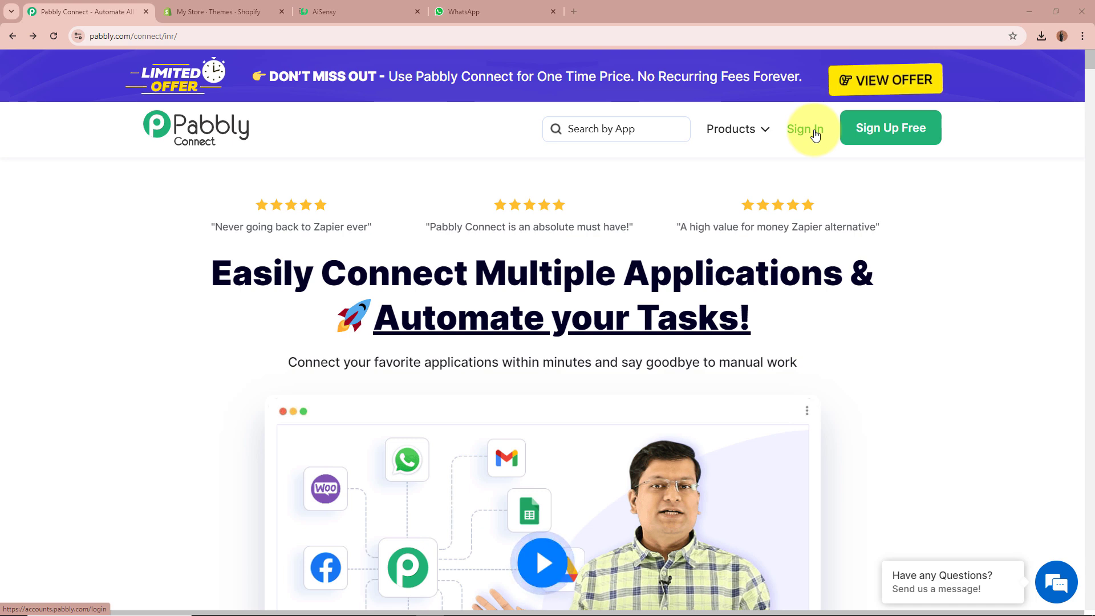
Sign in to the Pabbly account and open Pabbly Connect from the list of all apps
{"action": "left_click", "coordinate": [902, 136]}
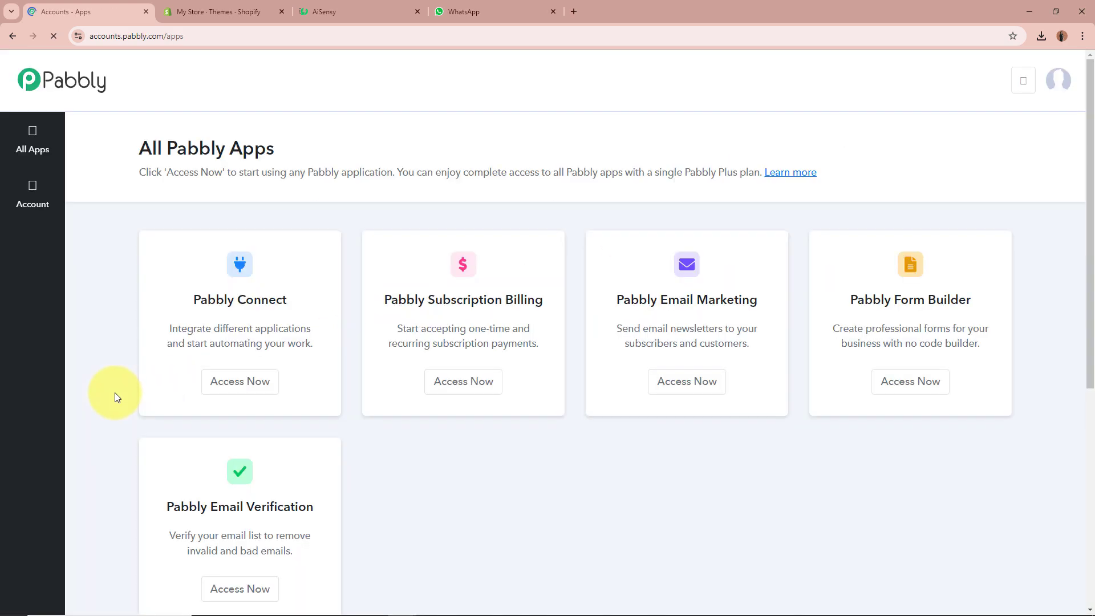
{"action": "left_click_drag", "start_coordinate": [142, 153], "coordinate": [335, 155]}
{"action": "left_click", "coordinate": [336, 156]}
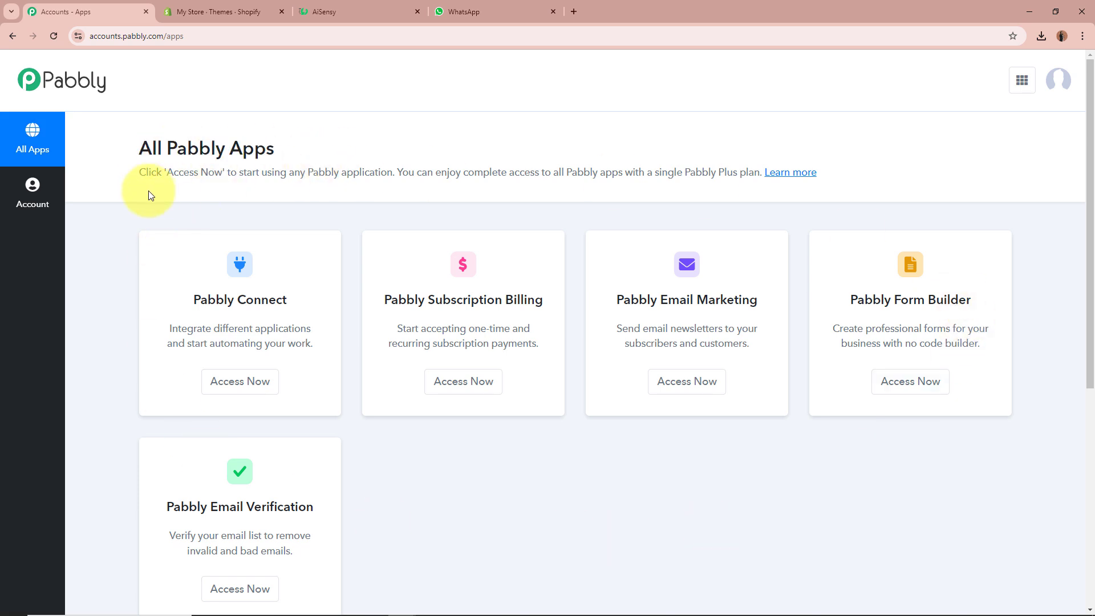
{"action": "left_click_drag", "start_coordinate": [194, 300], "coordinate": [287, 300]}
{"action": "left_click", "coordinate": [291, 301]}
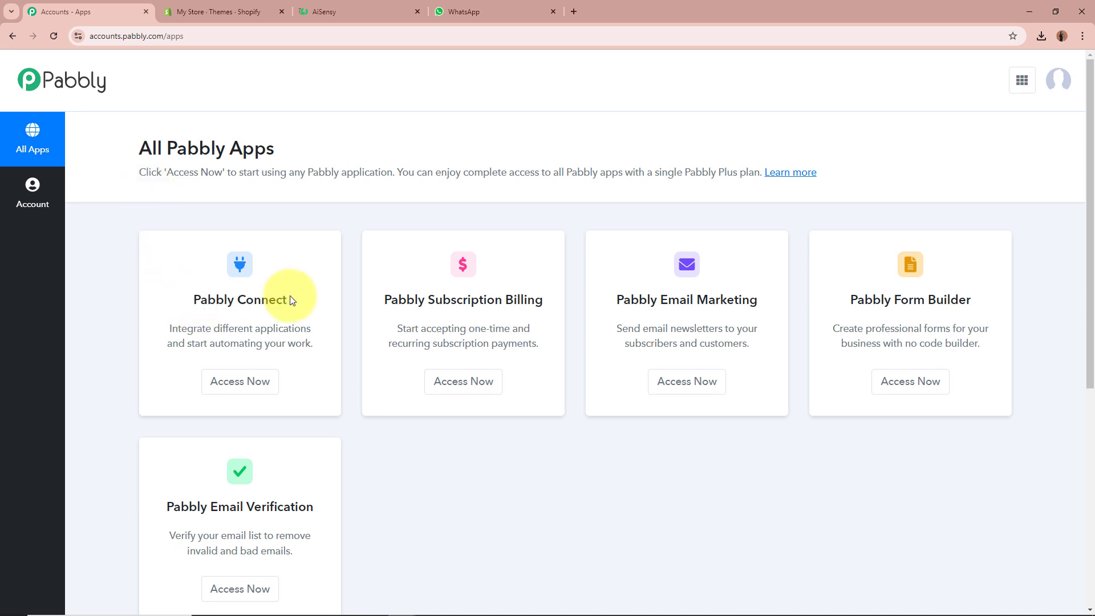
{"action": "left_click", "coordinate": [238, 380]}
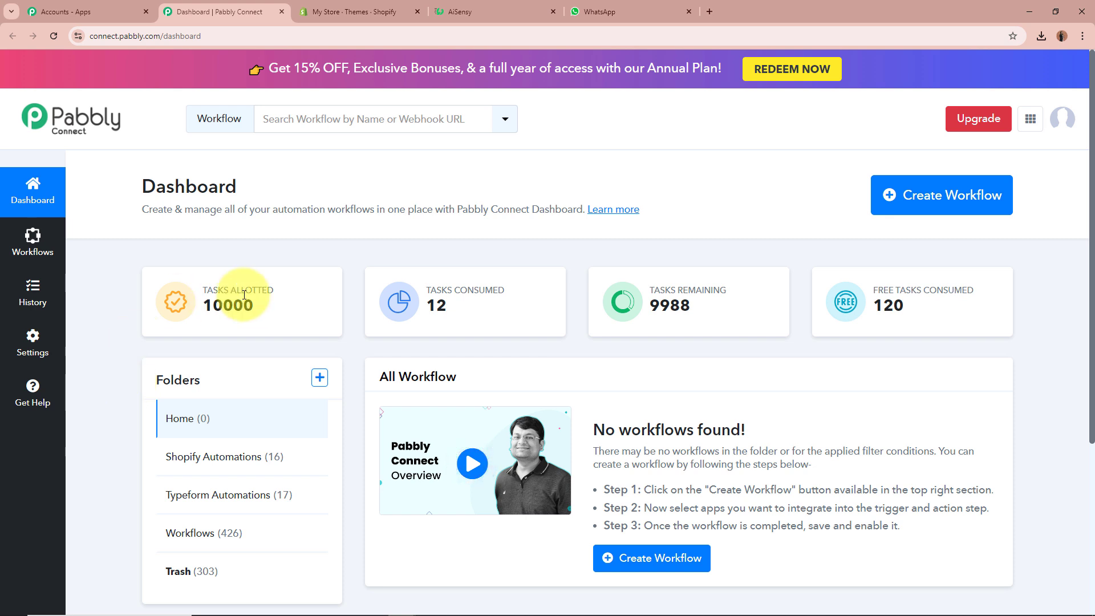
Start a new workflow and name it "Send Shopify Order Notifications on WhatsApp"
{"action": "left_click", "coordinate": [958, 188]}
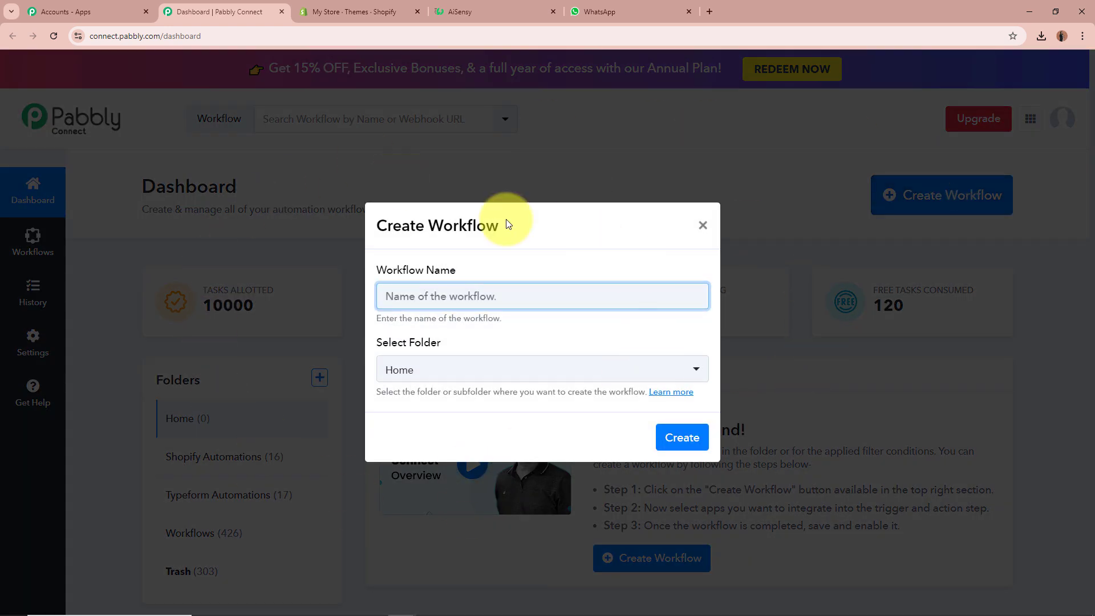
{"action": "left_click_drag", "start_coordinate": [381, 272], "coordinate": [496, 271]}
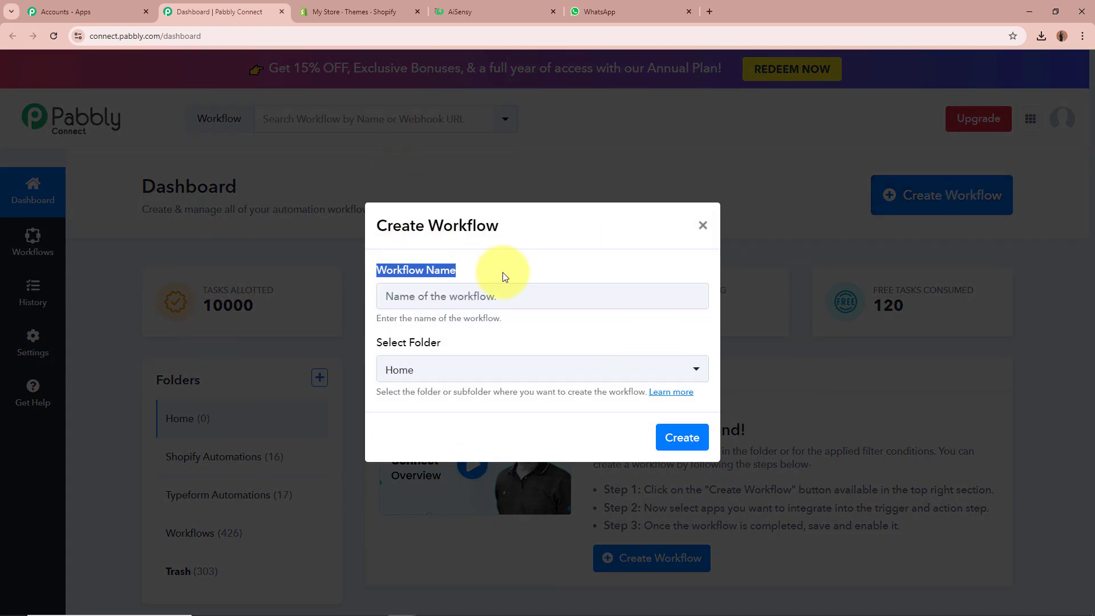
{"action": "left_click_drag", "start_coordinate": [378, 342], "coordinate": [444, 342]}
{"action": "left_click", "coordinate": [470, 292]}
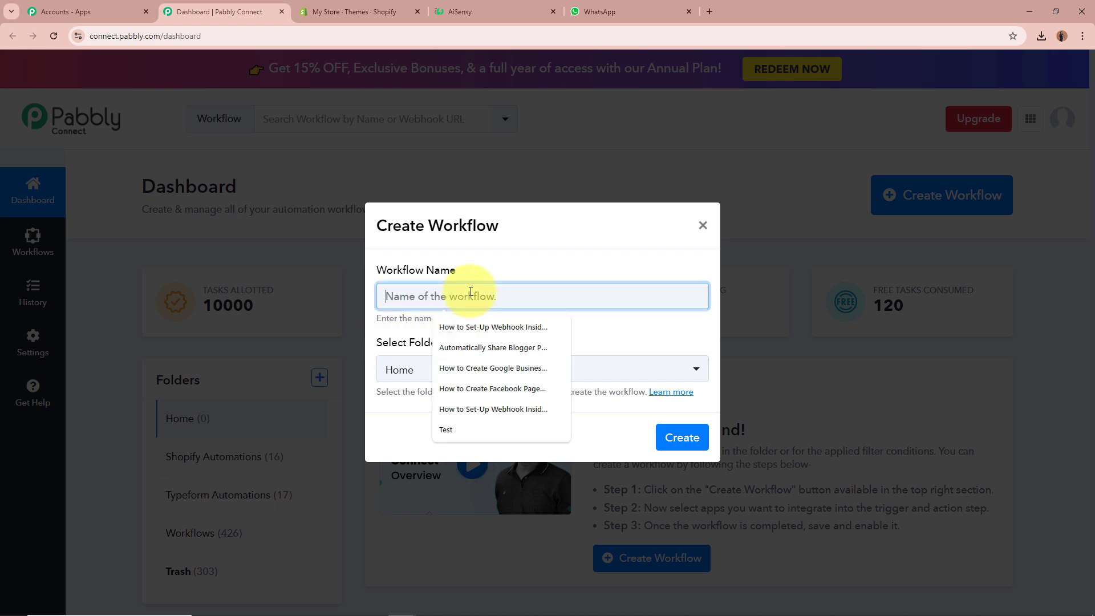
{"action": "type", "text": "Send Shopify Order Notifications on WhatsApp"}
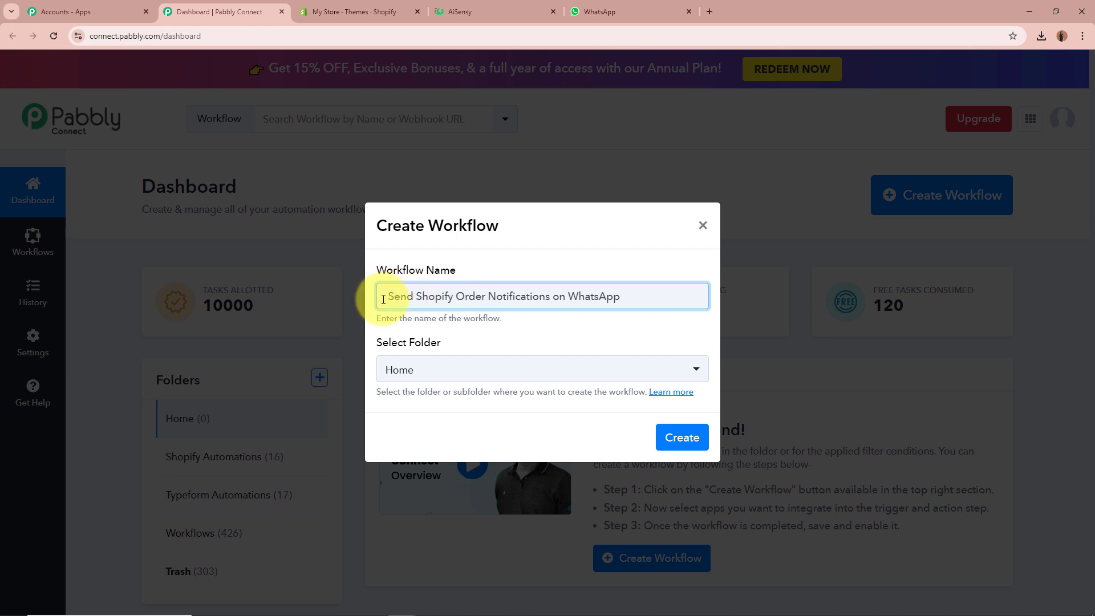
{"action": "left_click", "coordinate": [480, 334]}
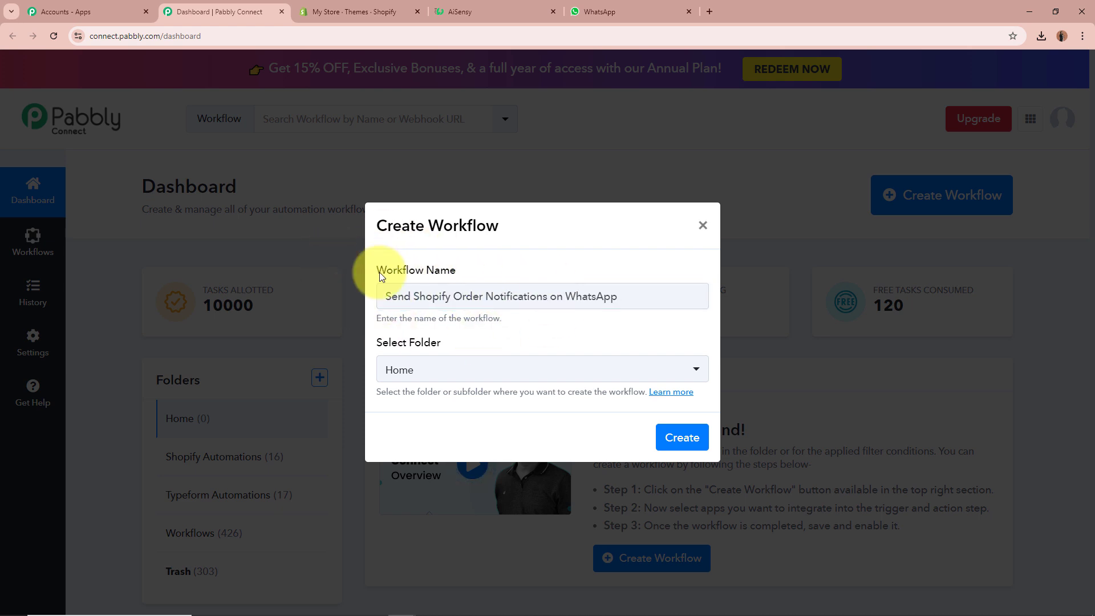
Choose the Shopify Automations folder for the workflow and create it
{"action": "left_click_drag", "start_coordinate": [376, 341], "coordinate": [467, 340]}
{"action": "left_click", "coordinate": [467, 341]}
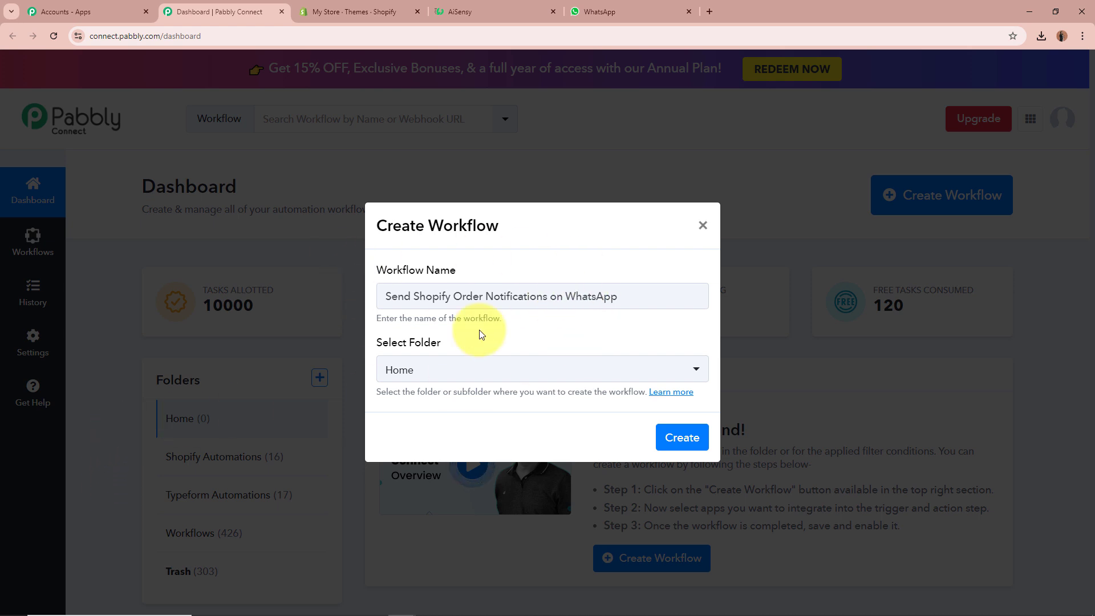
{"action": "left_click", "coordinate": [500, 370]}
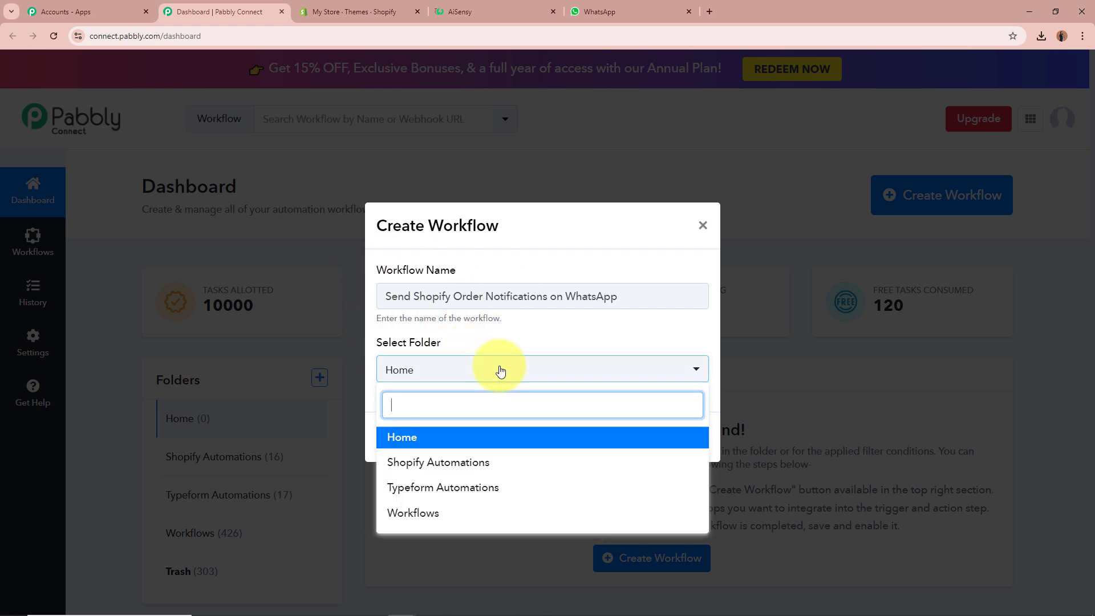
{"action": "left_click", "coordinate": [452, 463]}
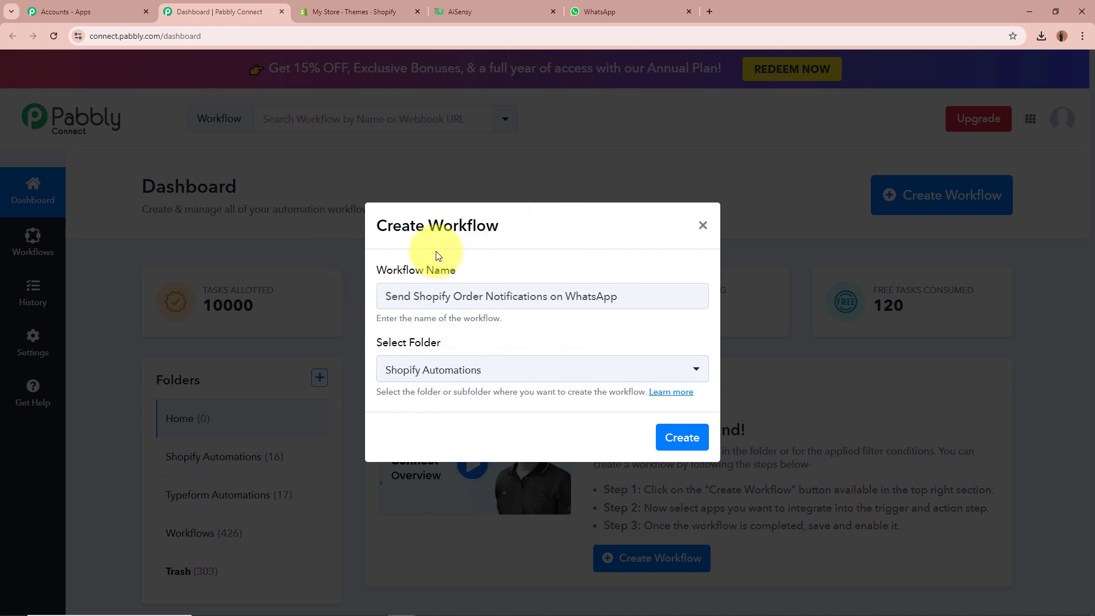
{"action": "left_click_drag", "start_coordinate": [367, 269], "coordinate": [377, 344]}
{"action": "triple_click", "coordinate": [378, 344]}
{"action": "left_click", "coordinate": [679, 437]}
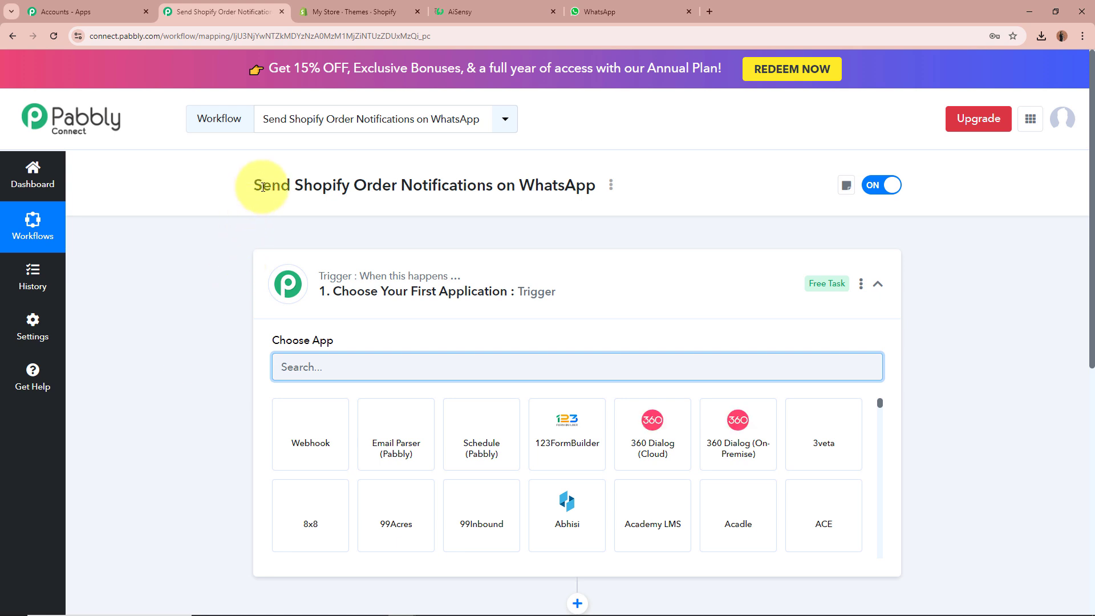
Expand the workflow's trigger and choose Shopify as its application
{"action": "left_click", "coordinate": [598, 285]}
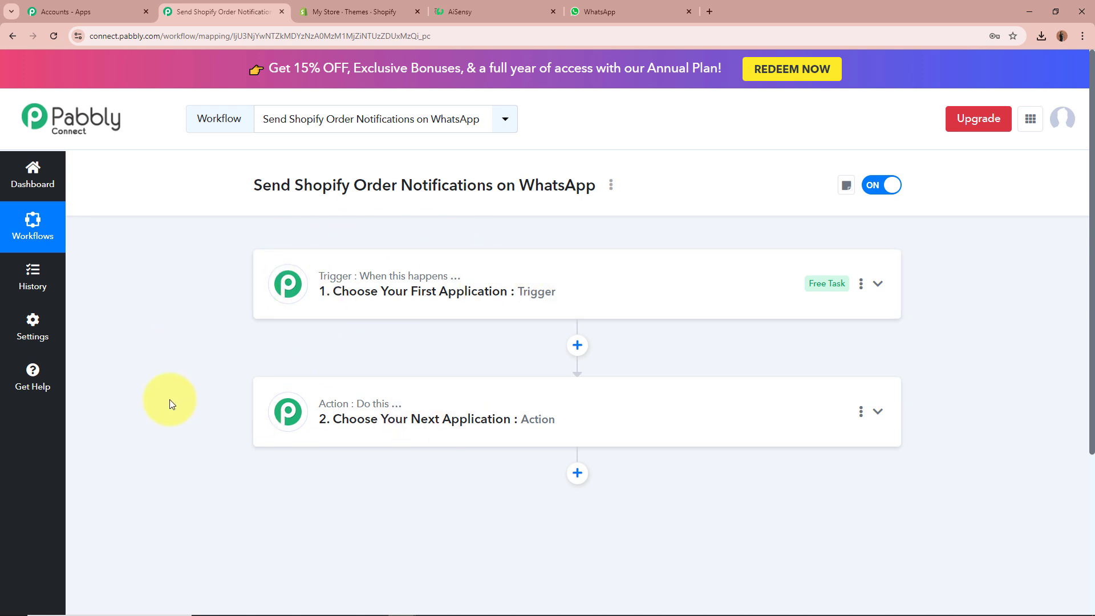
{"action": "left_click", "coordinate": [590, 313]}
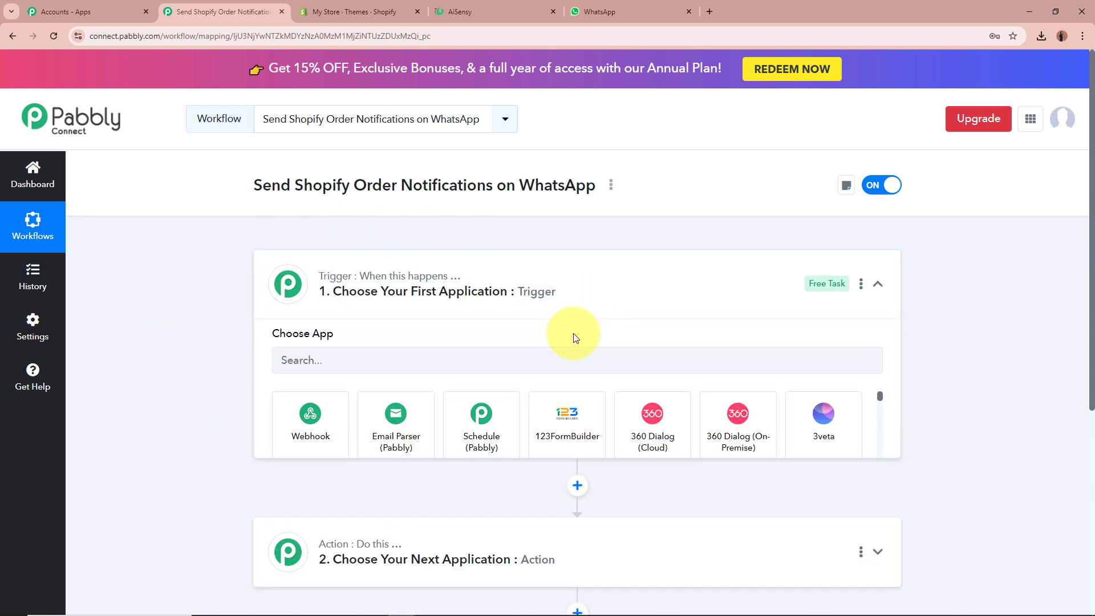
{"action": "type", "text": "Shop"}
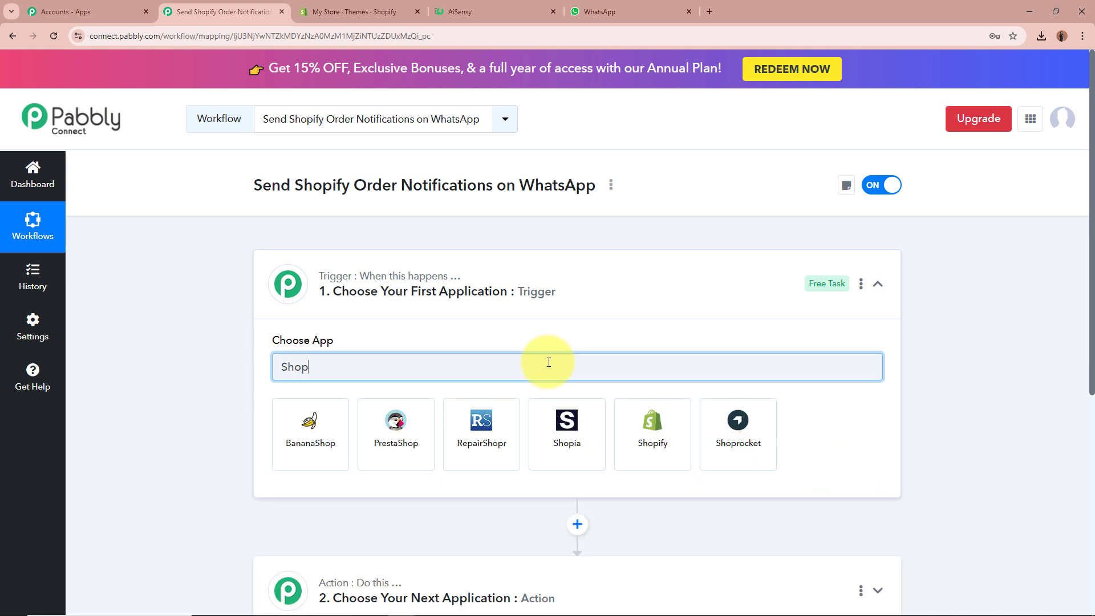
{"action": "left_click", "coordinate": [652, 425]}
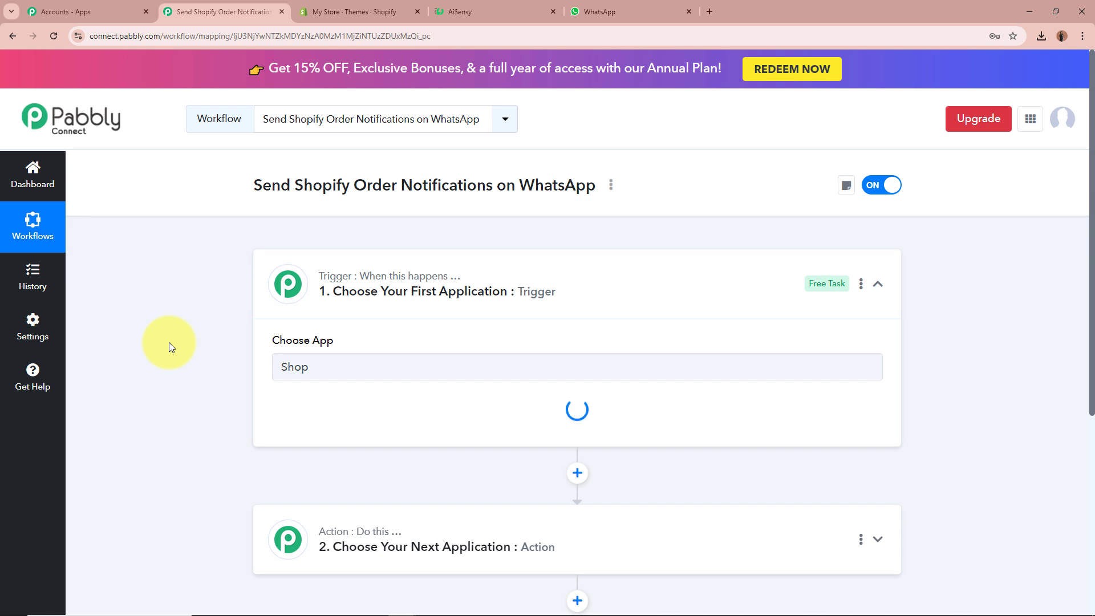
Look at the Shopify store admin, return to Pabbly Connect and set the trigger event to New Order
{"action": "left_click", "coordinate": [374, 11]}
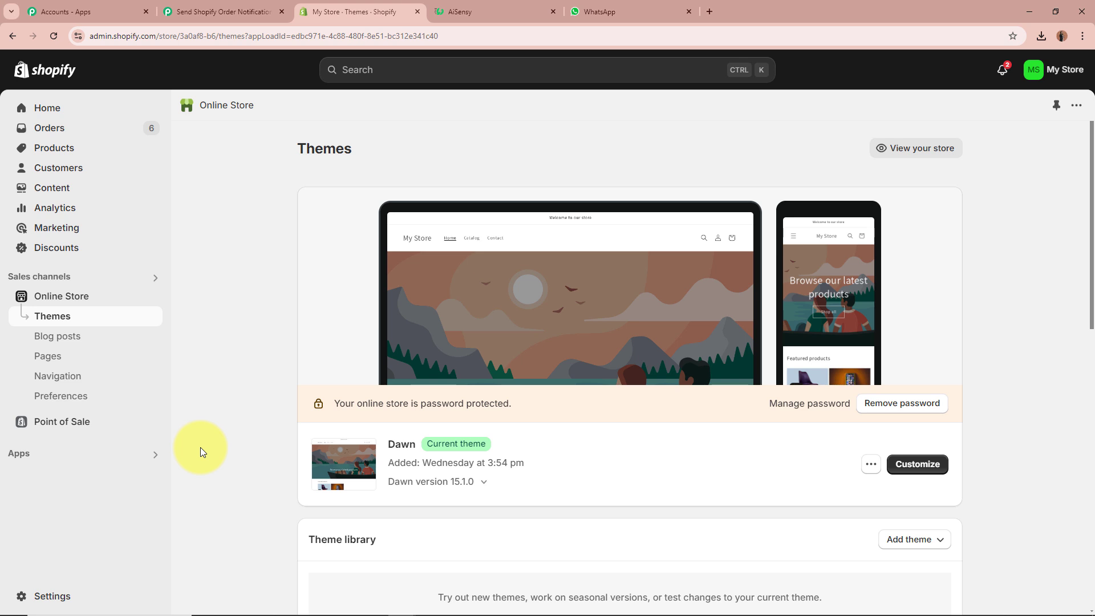
{"action": "left_click", "coordinate": [213, 11]}
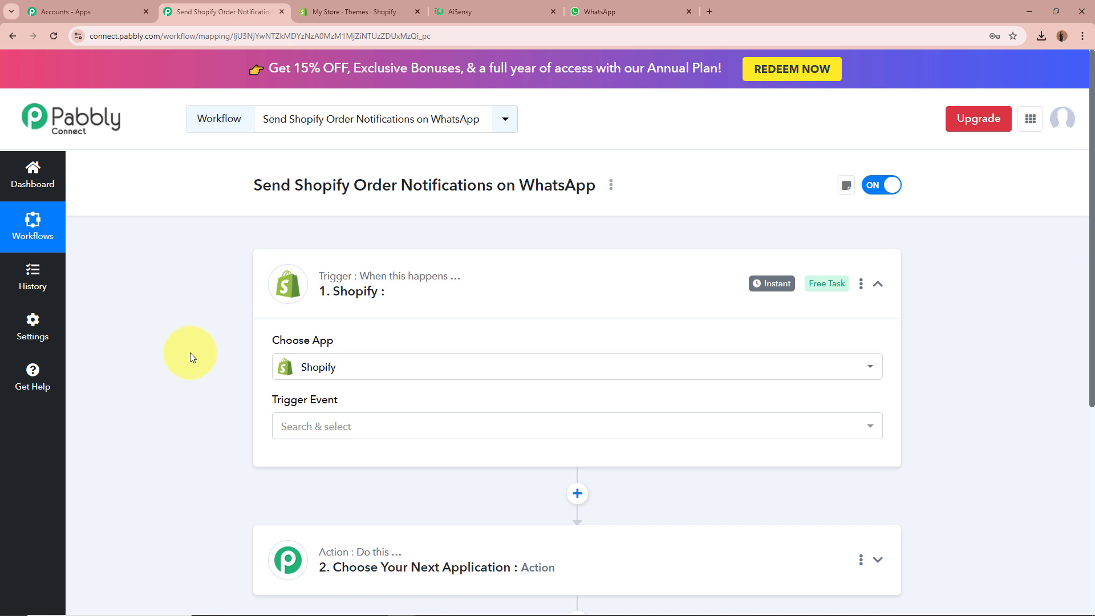
{"action": "left_click", "coordinate": [338, 429]}
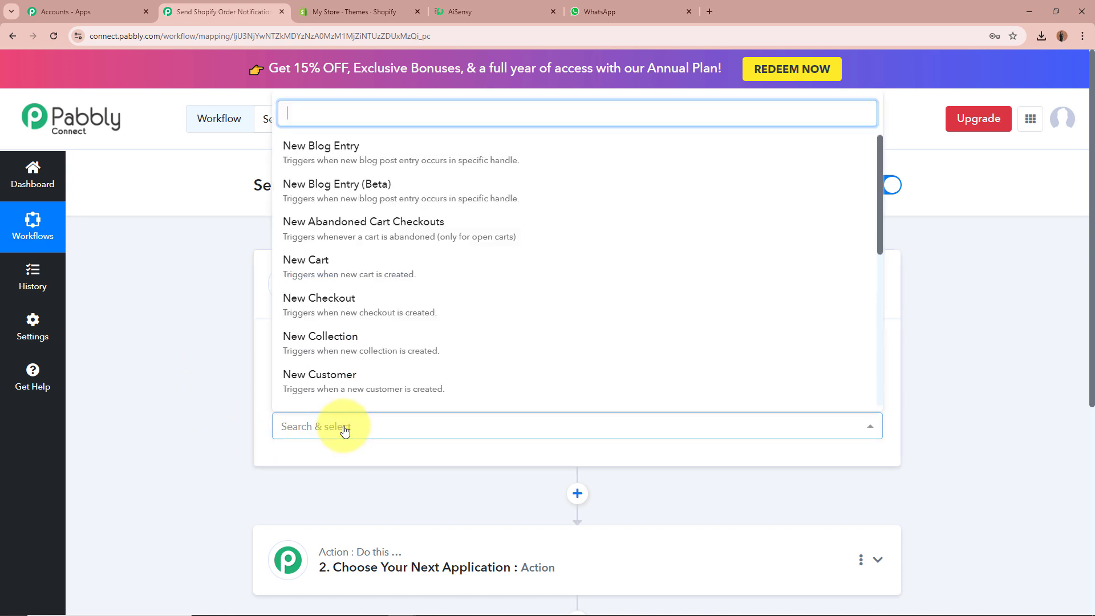
{"action": "scroll", "coordinate": [360, 394], "scroll_direction": "down", "scroll_amount": 3}
{"action": "left_click", "coordinate": [291, 335]}
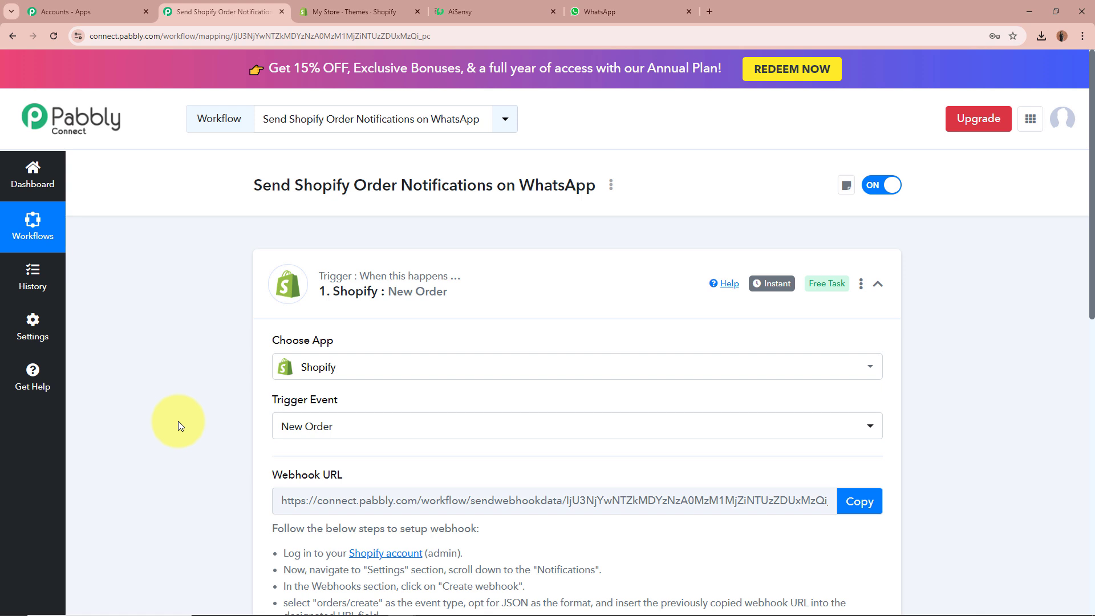
Copy the Shopify trigger's webhook URL and review the webhook setup instructions below it
{"action": "scroll", "coordinate": [178, 421], "scroll_direction": "down", "scroll_amount": 3}
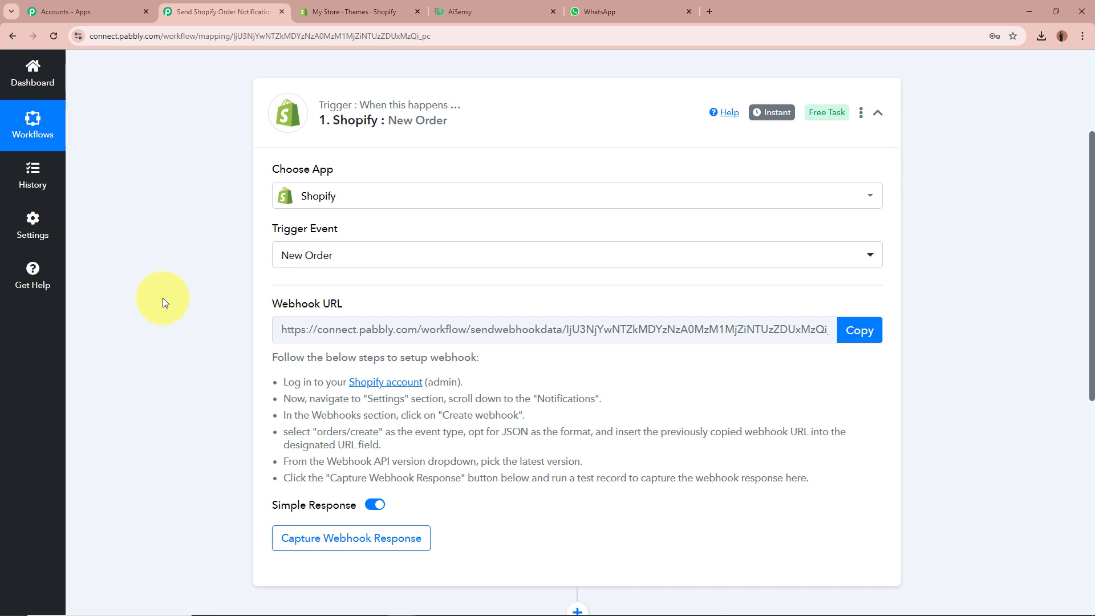
{"action": "left_click", "coordinate": [859, 330]}
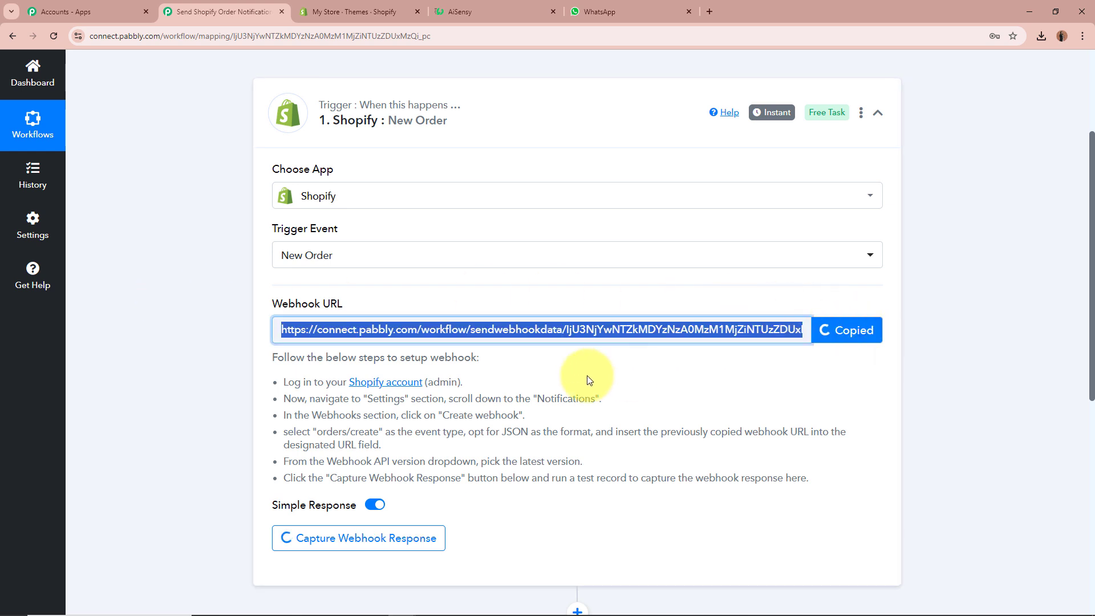
{"action": "left_click_drag", "start_coordinate": [272, 356], "coordinate": [705, 494]}
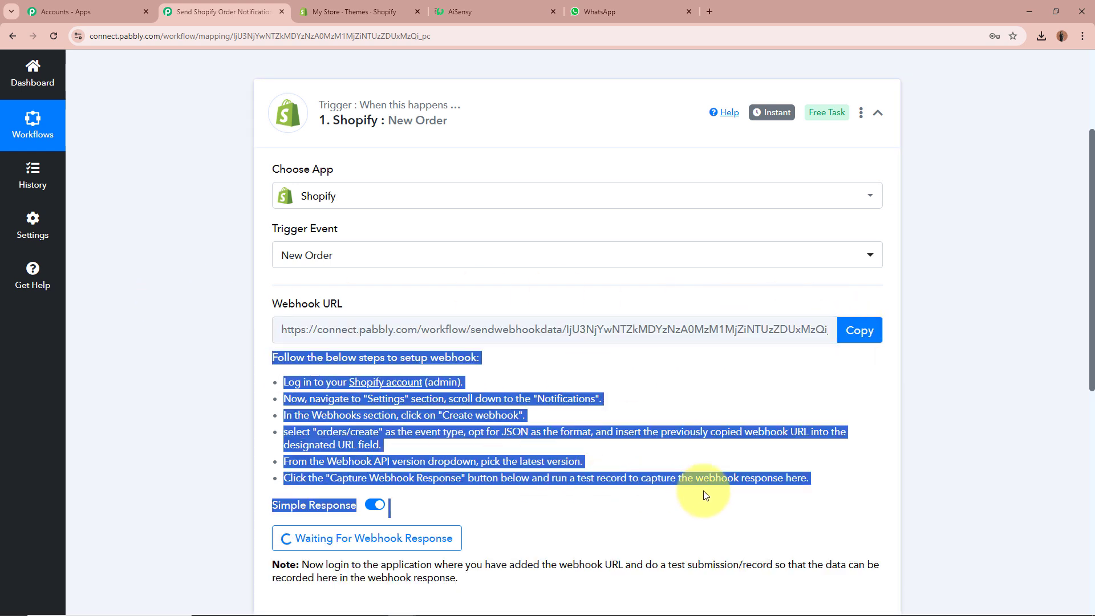
{"action": "left_click", "coordinate": [194, 450]}
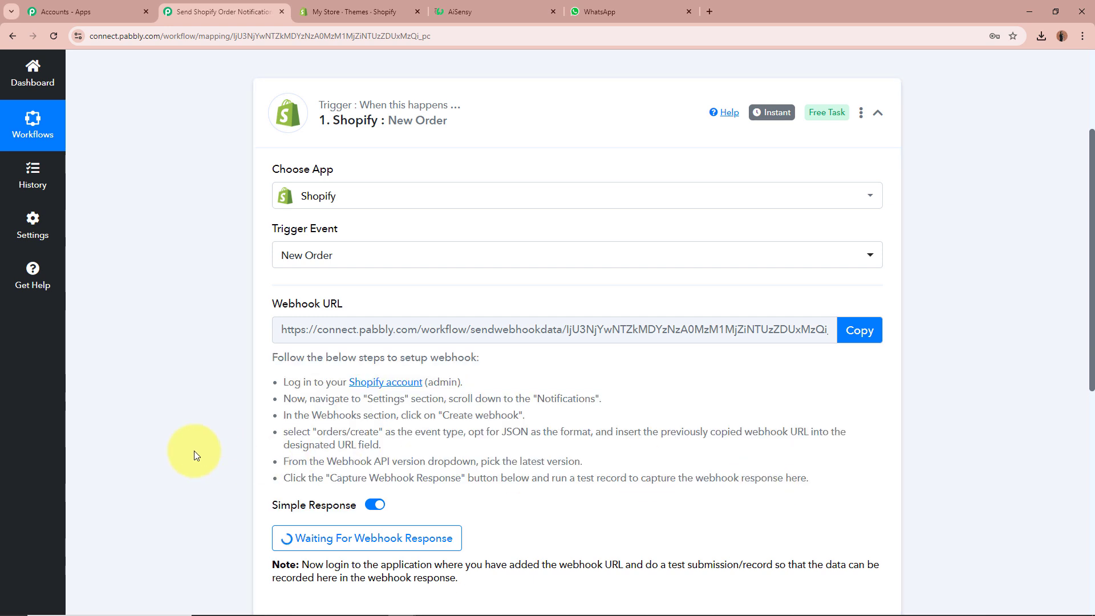
{"action": "scroll", "coordinate": [195, 454], "scroll_direction": "up", "scroll_amount": 1}
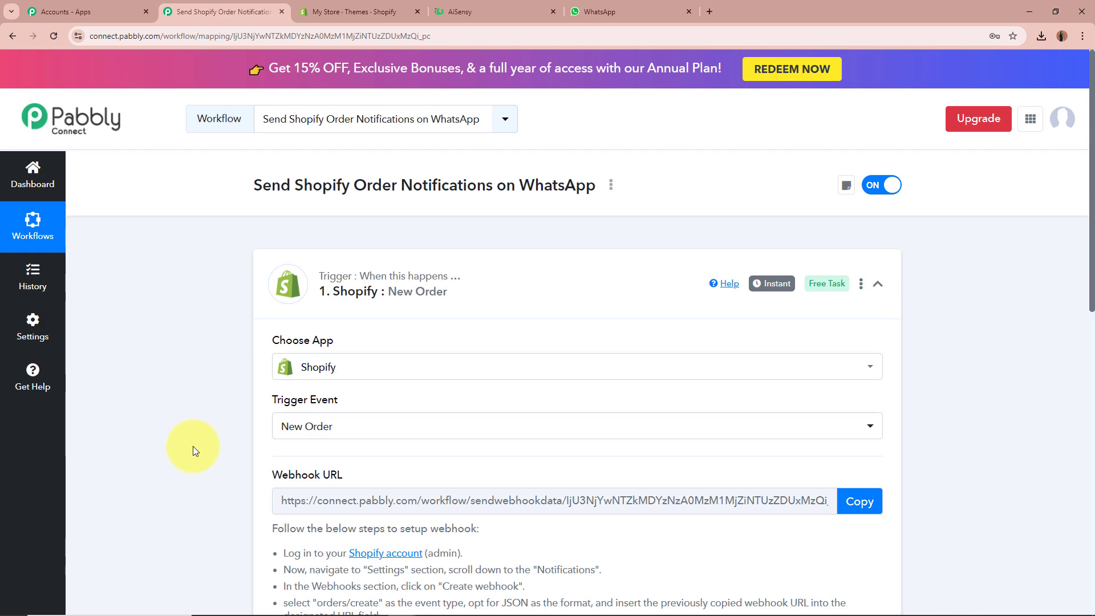
Switch to the Shopify admin and start creating a webhook in the store's notification settings
{"action": "left_click", "coordinate": [353, 12]}
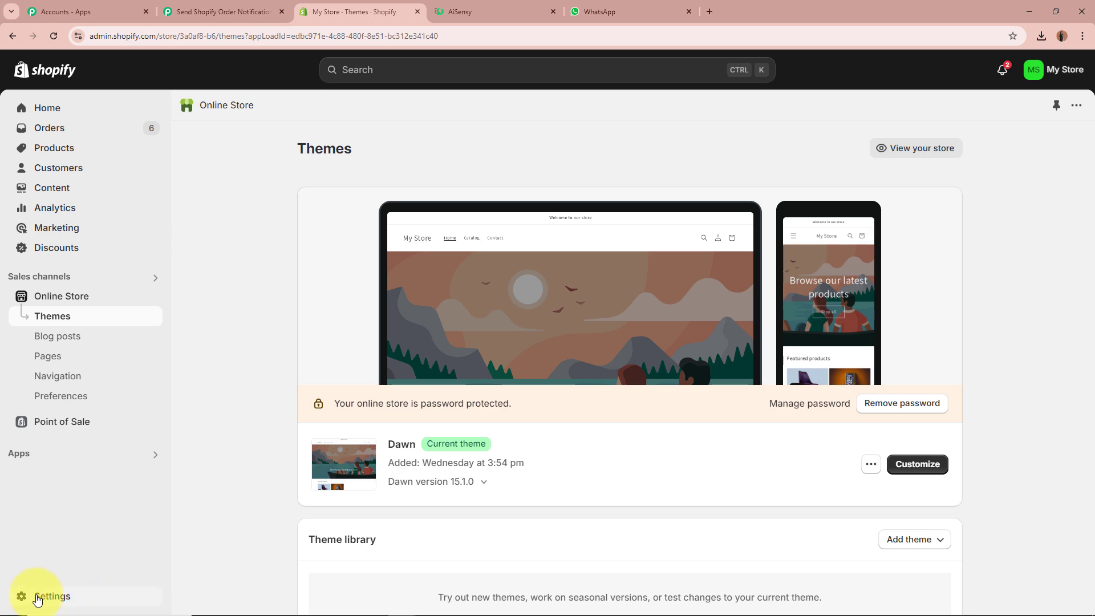
{"action": "left_click", "coordinate": [65, 595]}
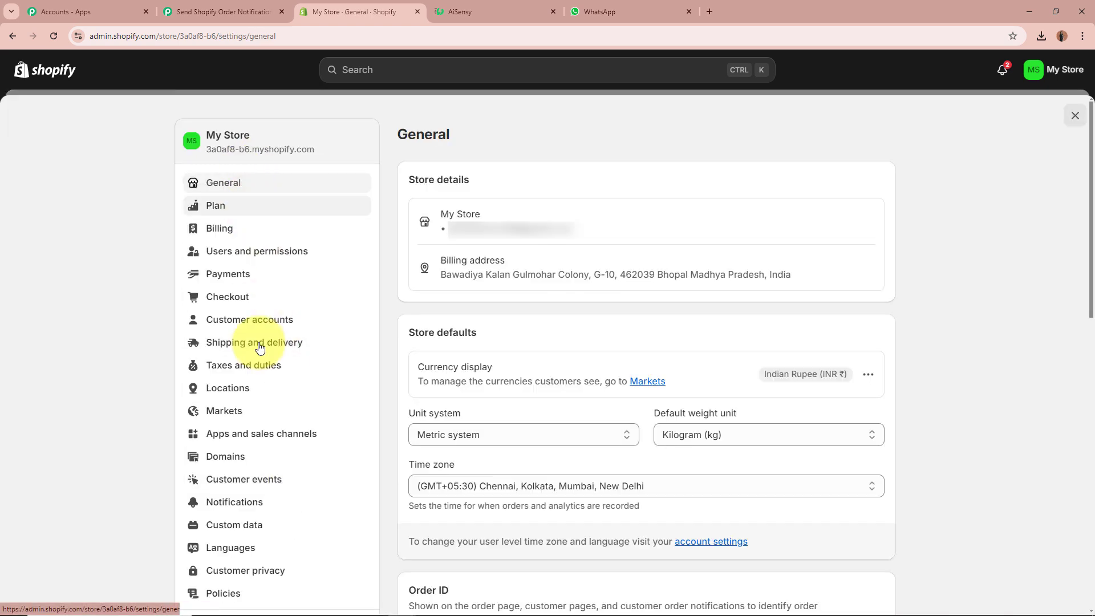
{"action": "left_click", "coordinate": [223, 501]}
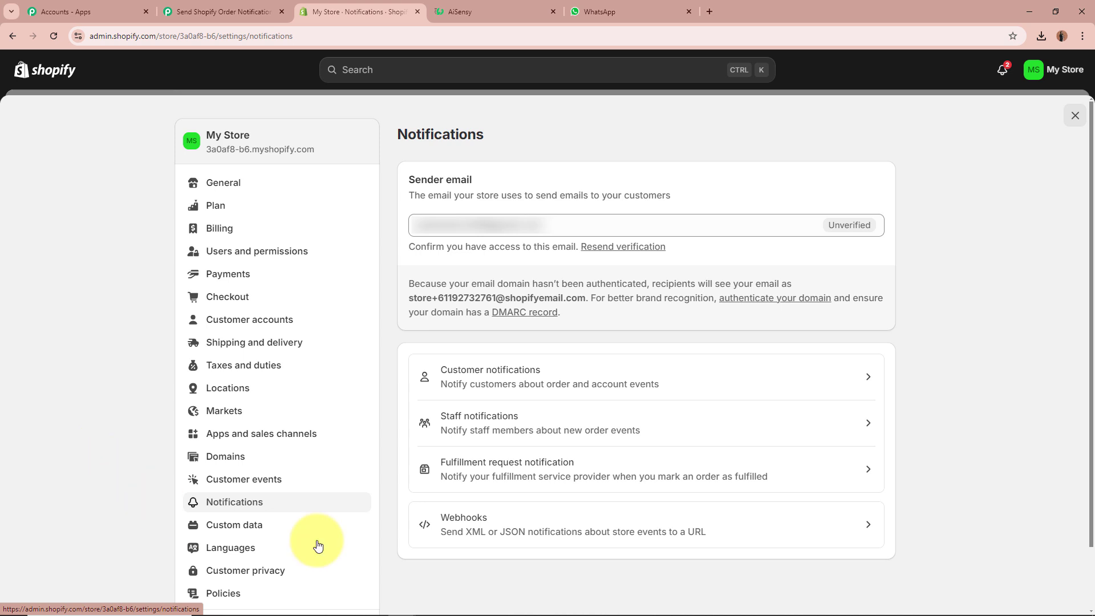
{"action": "left_click", "coordinate": [700, 522]}
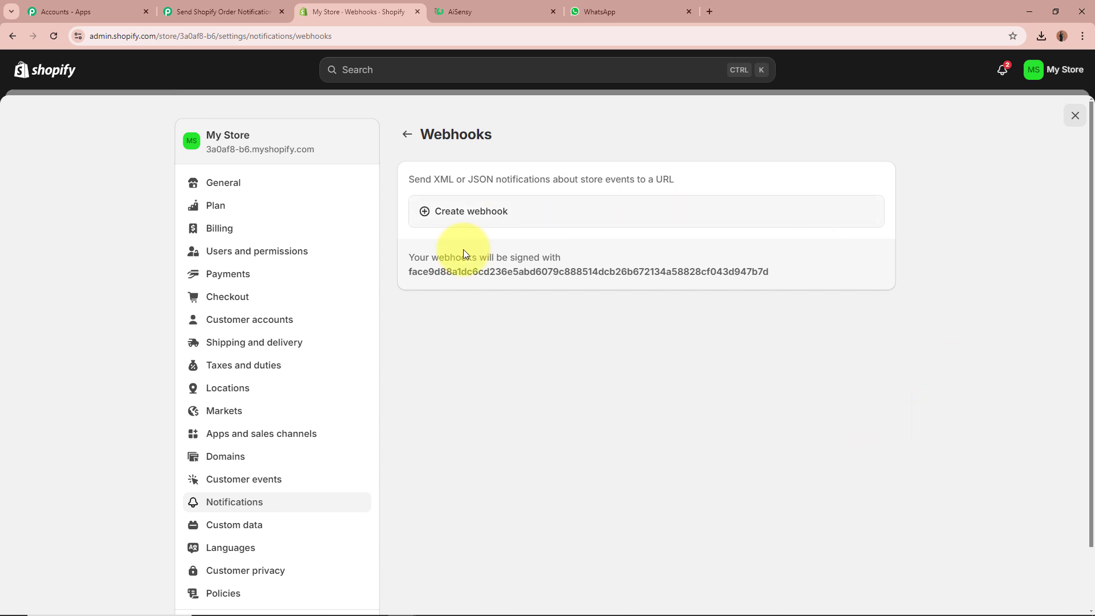
{"action": "left_click", "coordinate": [596, 208]}
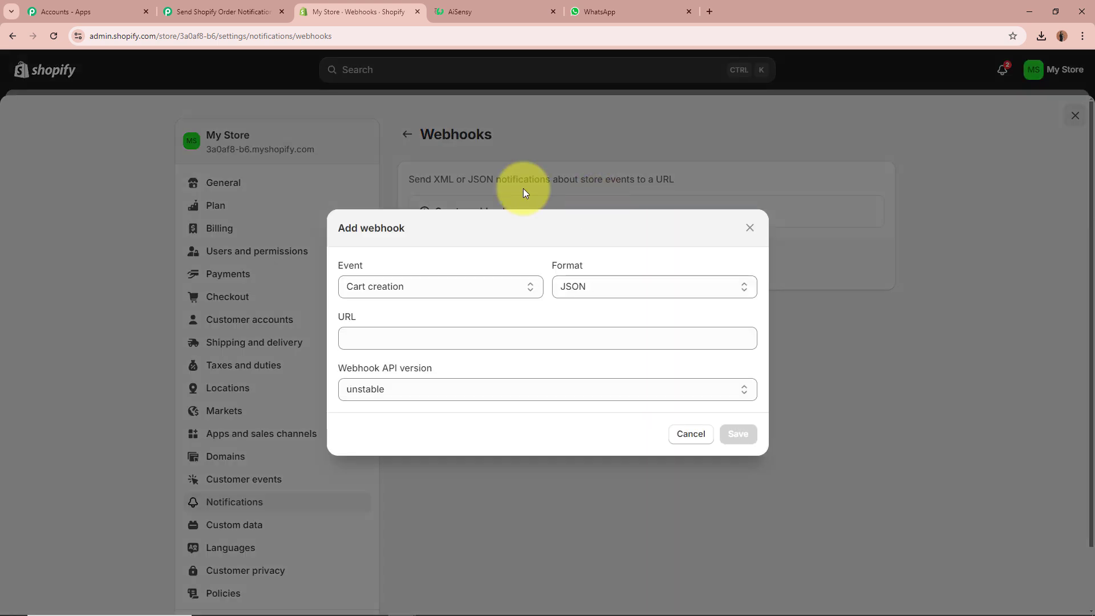
Check the required event type in the Pabbly Connect instructions, and set the Shopify webhook's event to Order creation
{"action": "left_click_drag", "start_coordinate": [338, 264], "coordinate": [431, 264]}
{"action": "left_click", "coordinate": [431, 265]}
{"action": "left_click", "coordinate": [222, 11]}
{"action": "scroll", "coordinate": [342, 435], "scroll_direction": "down", "scroll_amount": 3}
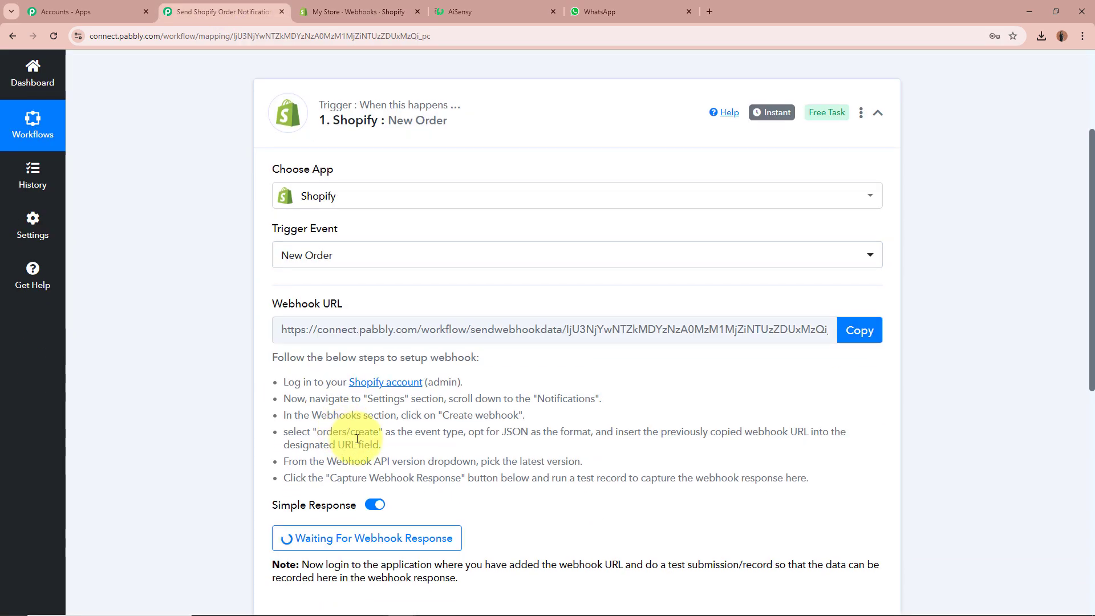
{"action": "left_click_drag", "start_coordinate": [321, 435], "coordinate": [380, 435]}
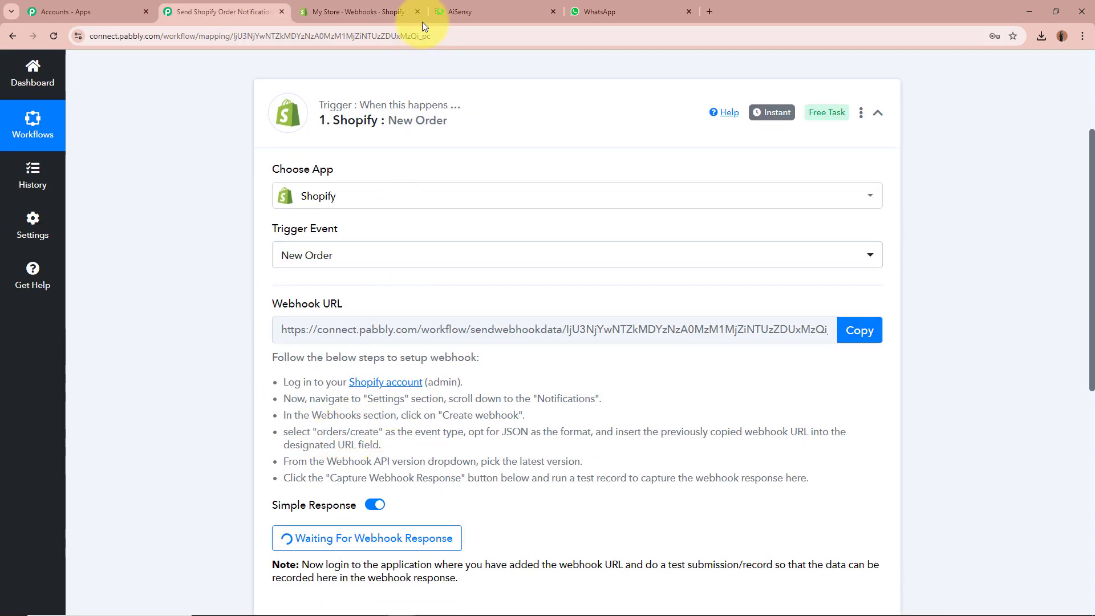
{"action": "left_click", "coordinate": [407, 6]}
{"action": "left_click", "coordinate": [395, 287]}
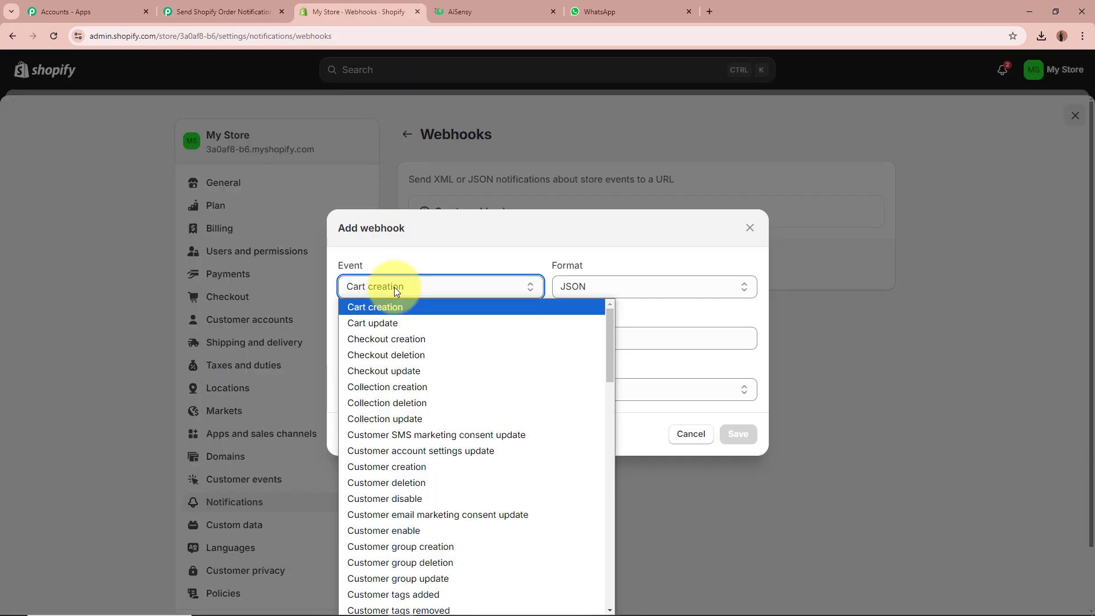
{"action": "key", "text": "o"}
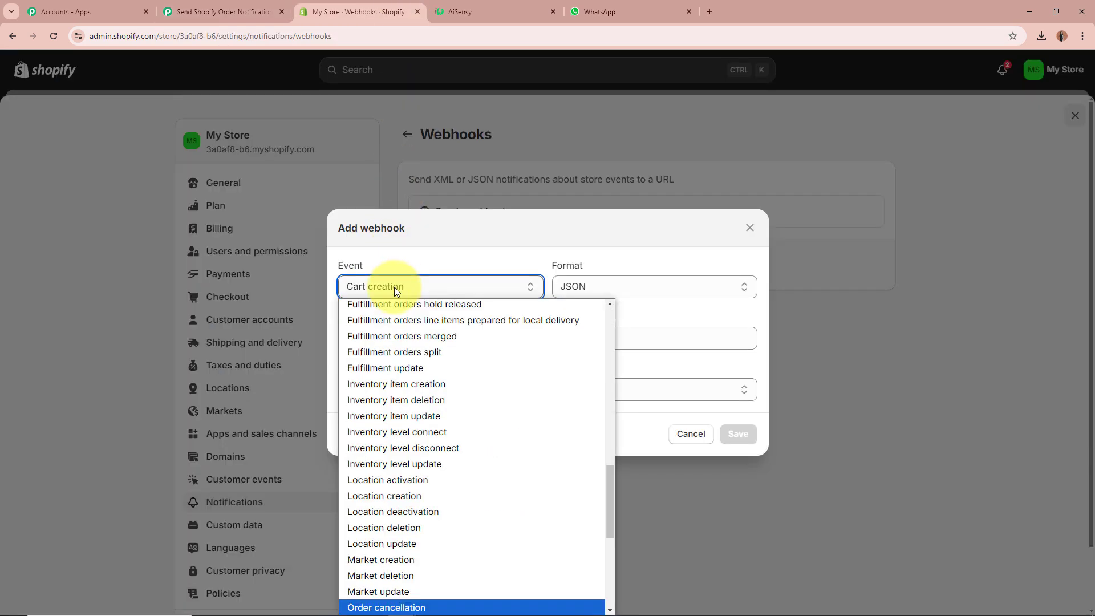
{"action": "scroll", "coordinate": [471, 479], "scroll_direction": "down", "scroll_amount": 4}
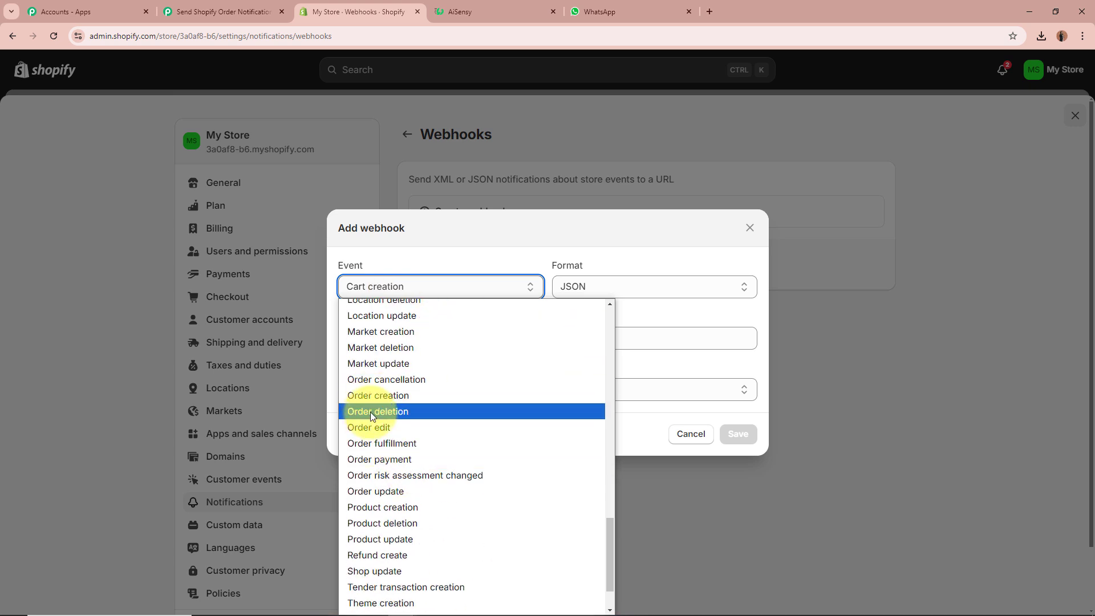
{"action": "left_click", "coordinate": [427, 398]}
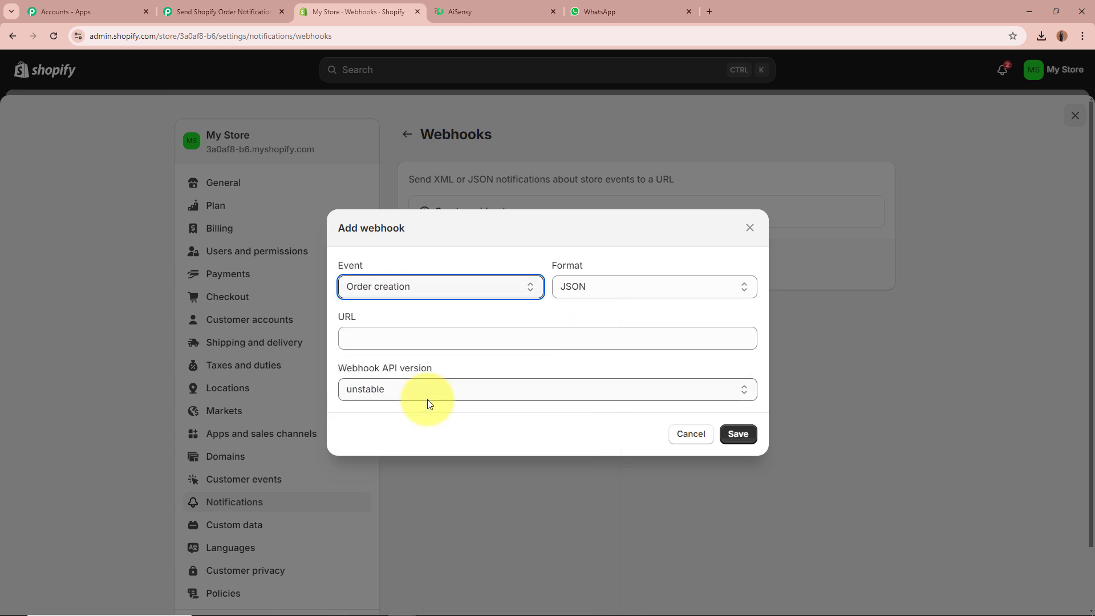
Choose JSON as the webhook's format and paste the copied Pabbly webhook URL as its destination
{"action": "left_click", "coordinate": [656, 289]}
{"action": "left_click", "coordinate": [637, 307]}
{"action": "left_click", "coordinate": [610, 332]}
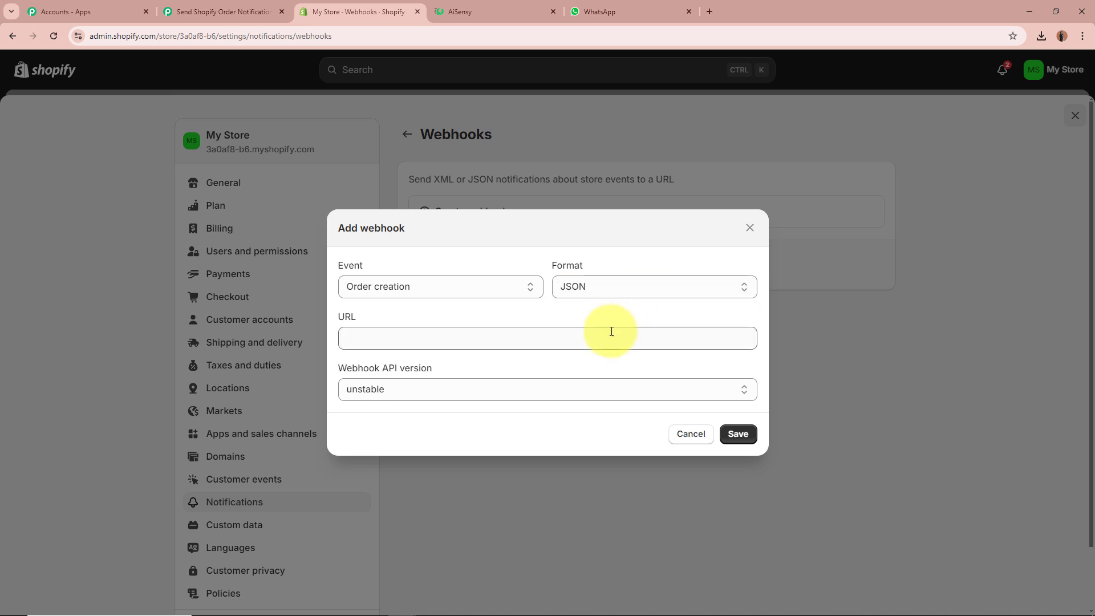
{"action": "key", "text": "ctrl+v"}
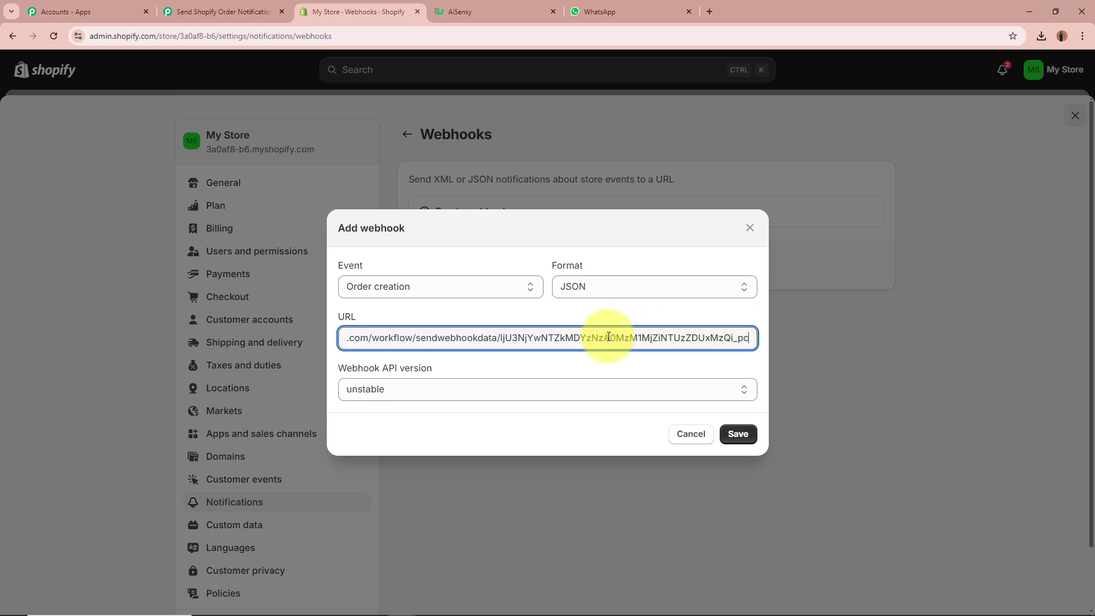
{"action": "left_click", "coordinate": [467, 357]}
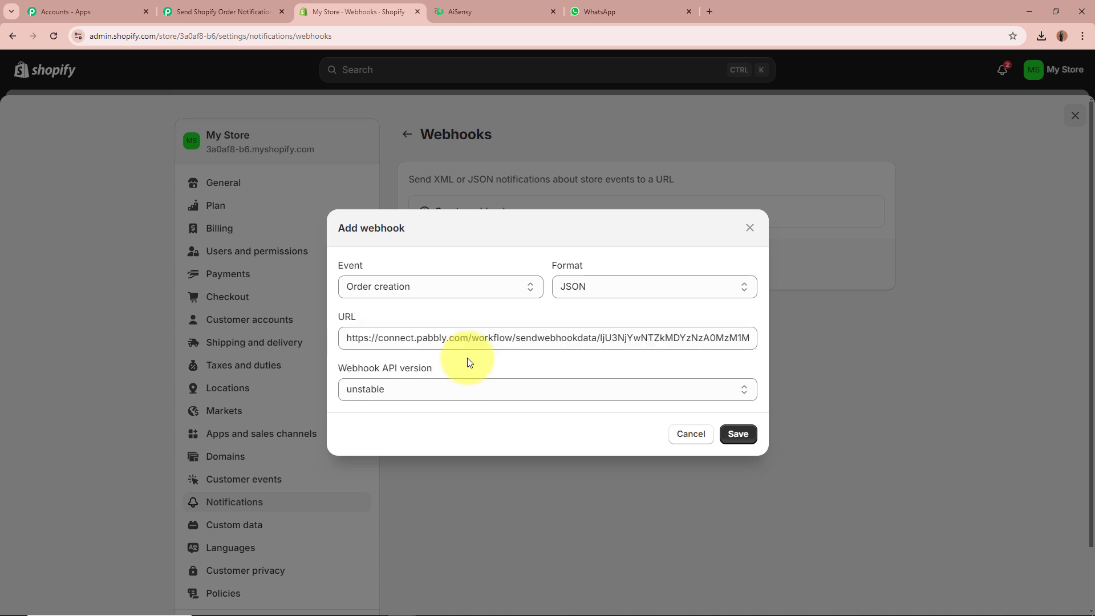
Set the webhook API version to 2024-07 (Latest) and save the webhook
{"action": "left_click", "coordinate": [440, 389]}
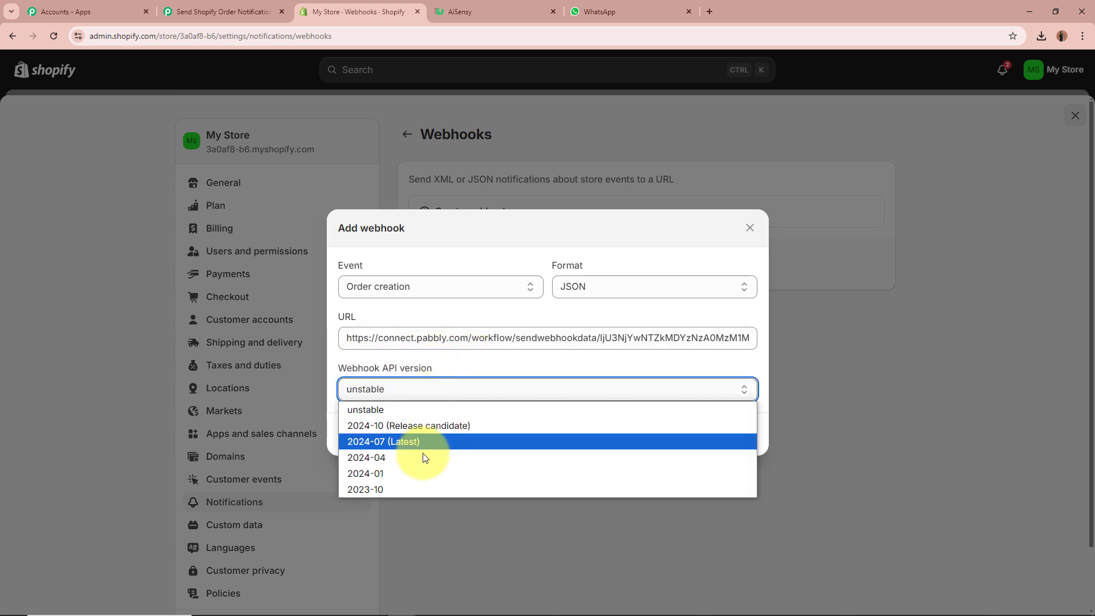
{"action": "left_click", "coordinate": [459, 441]}
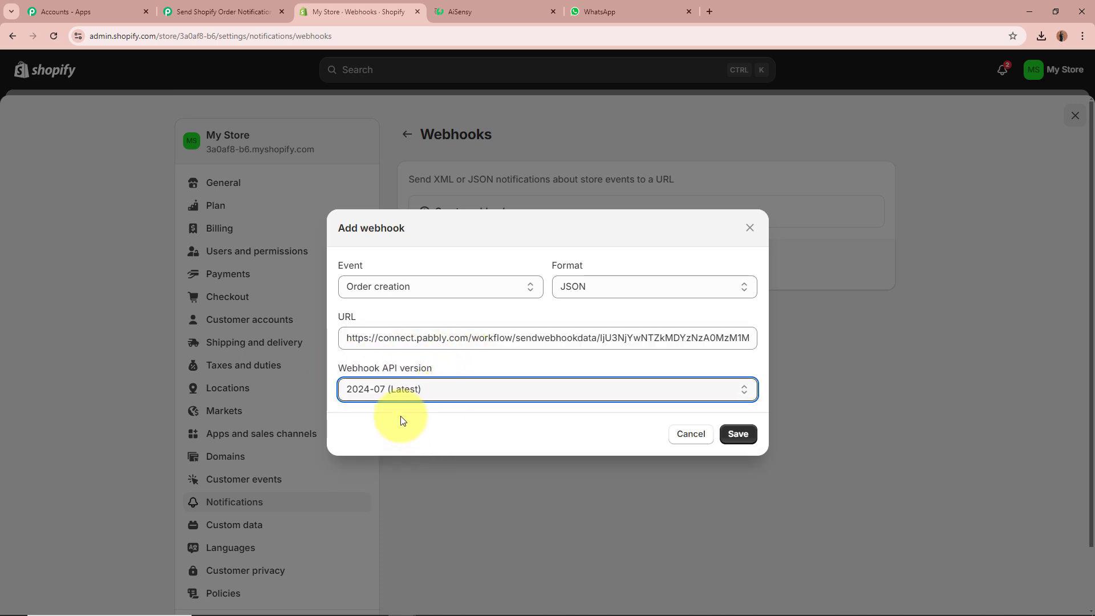
{"action": "left_click", "coordinate": [417, 393]}
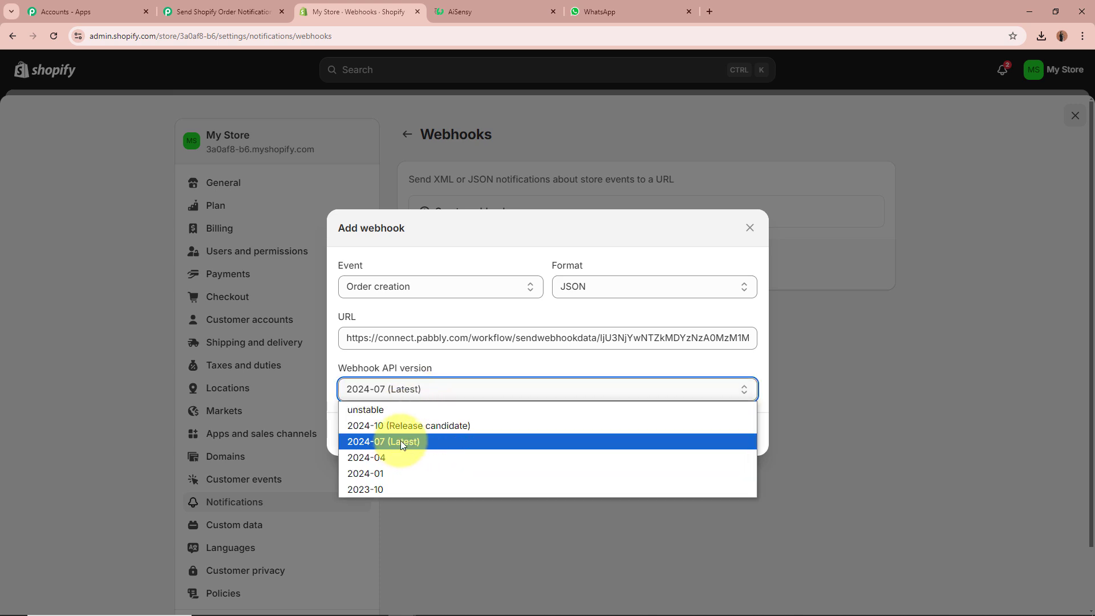
{"action": "left_click", "coordinate": [402, 442]}
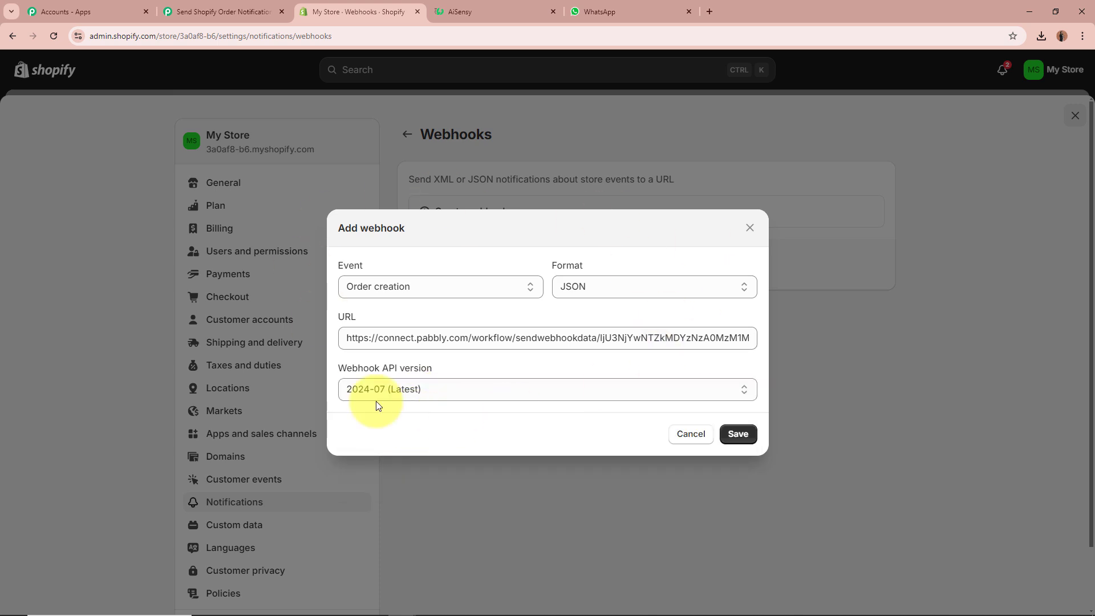
{"action": "left_click", "coordinate": [752, 441]}
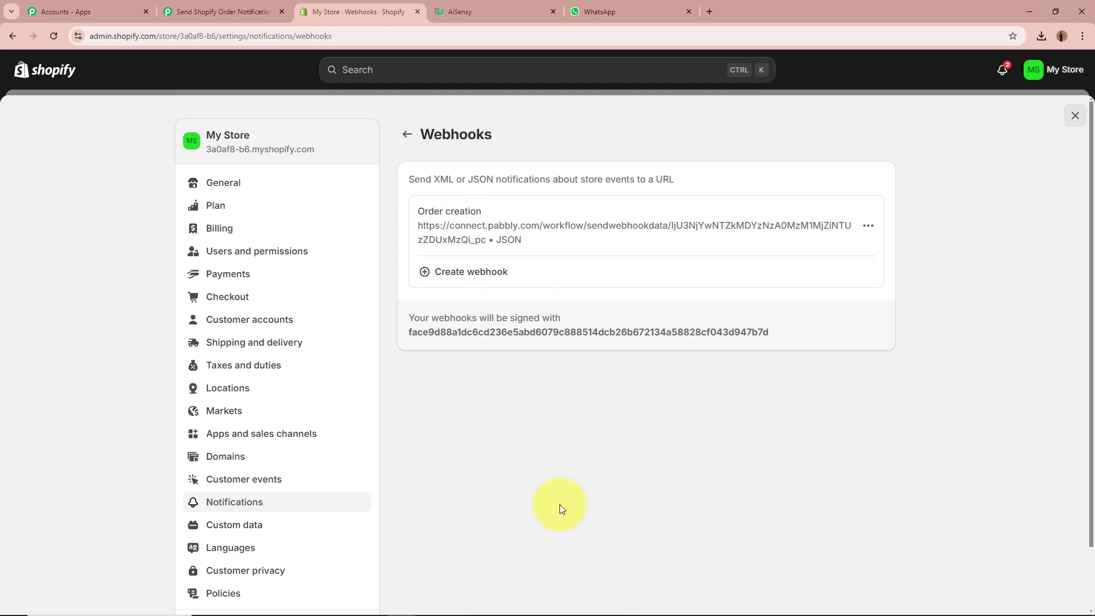
Check the trigger's webhook capture status in Pabbly Connect, and from the Shopify admin open the live online store
{"action": "left_click", "coordinate": [224, 11]}
{"action": "scroll", "coordinate": [193, 320], "scroll_direction": "down", "scroll_amount": 5}
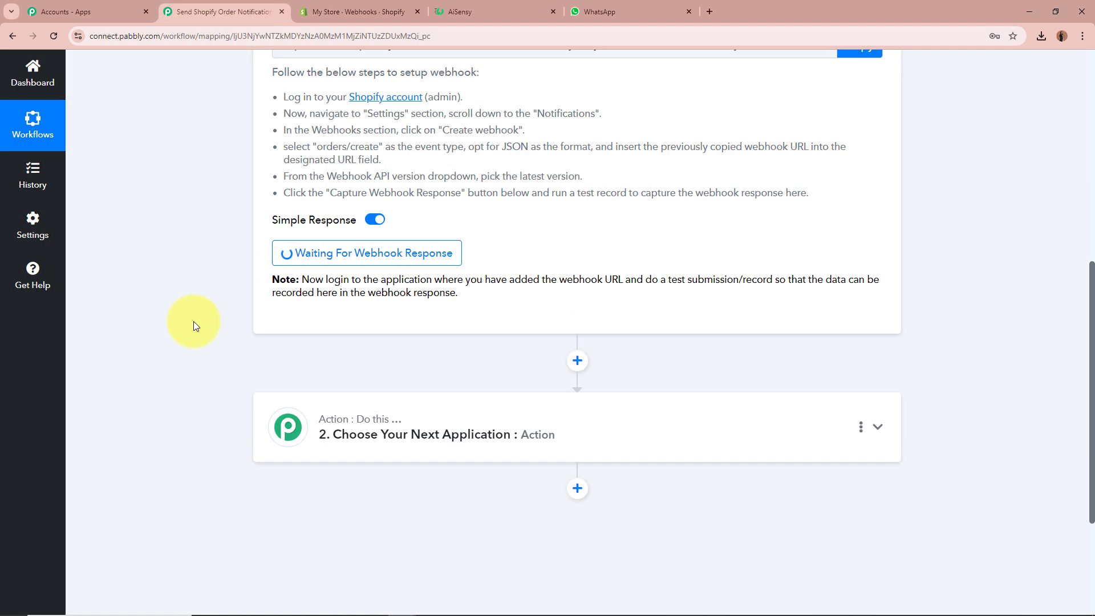
{"action": "scroll", "coordinate": [217, 277], "scroll_direction": "up", "scroll_amount": 8}
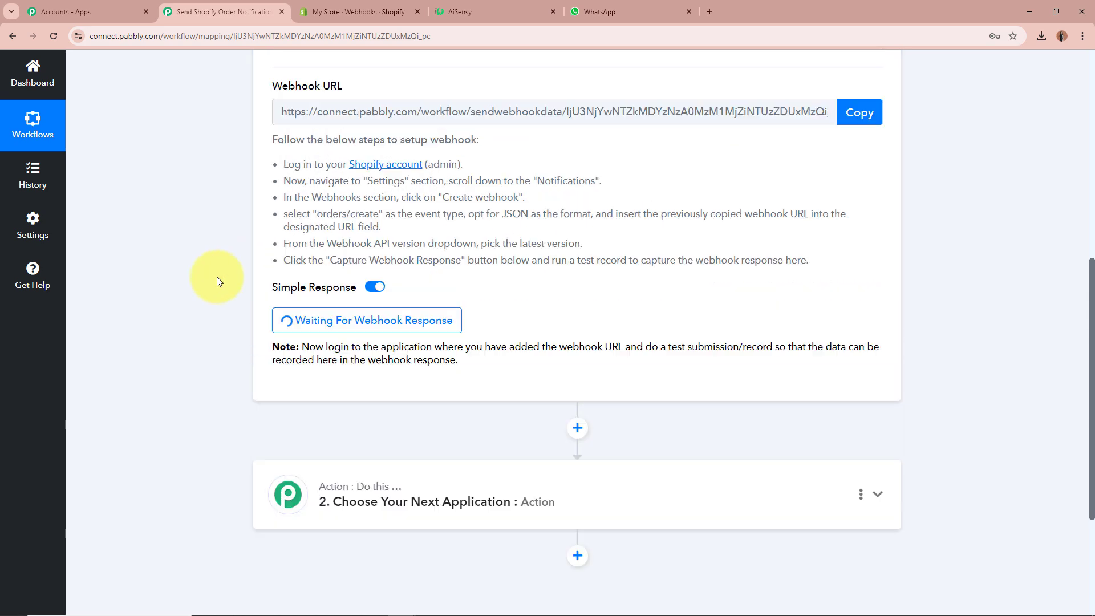
{"action": "left_click", "coordinate": [374, 12]}
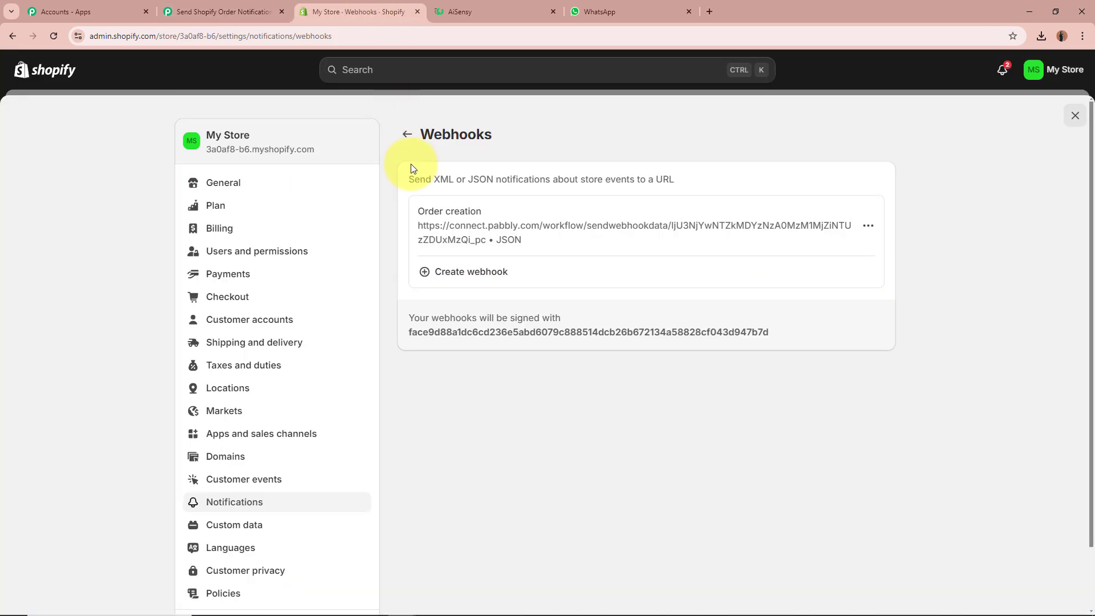
{"action": "left_click", "coordinate": [406, 134]}
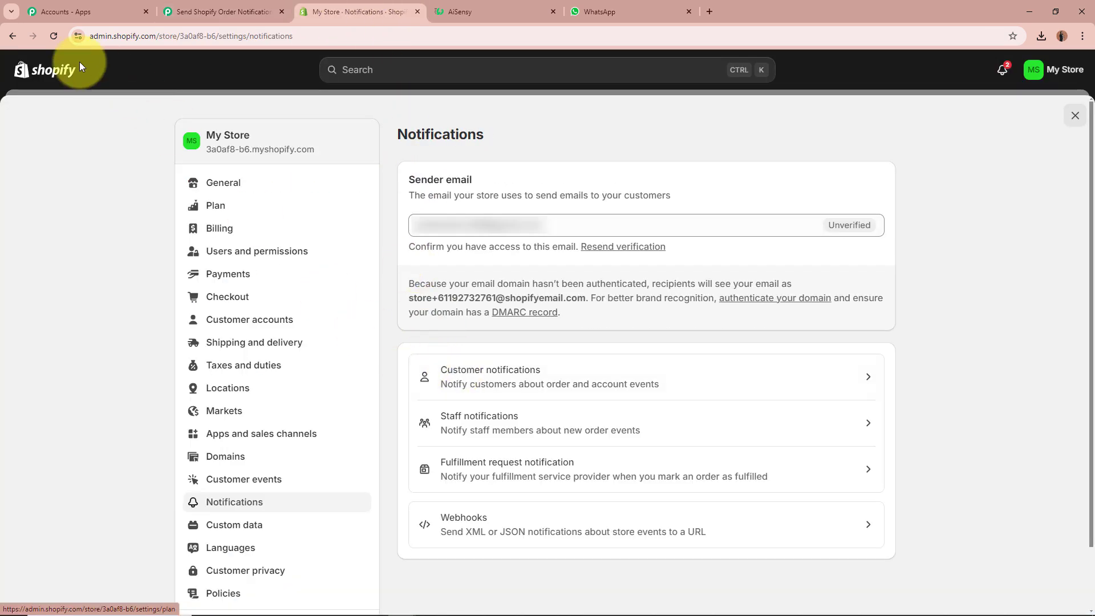
{"action": "left_click", "coordinate": [44, 69]}
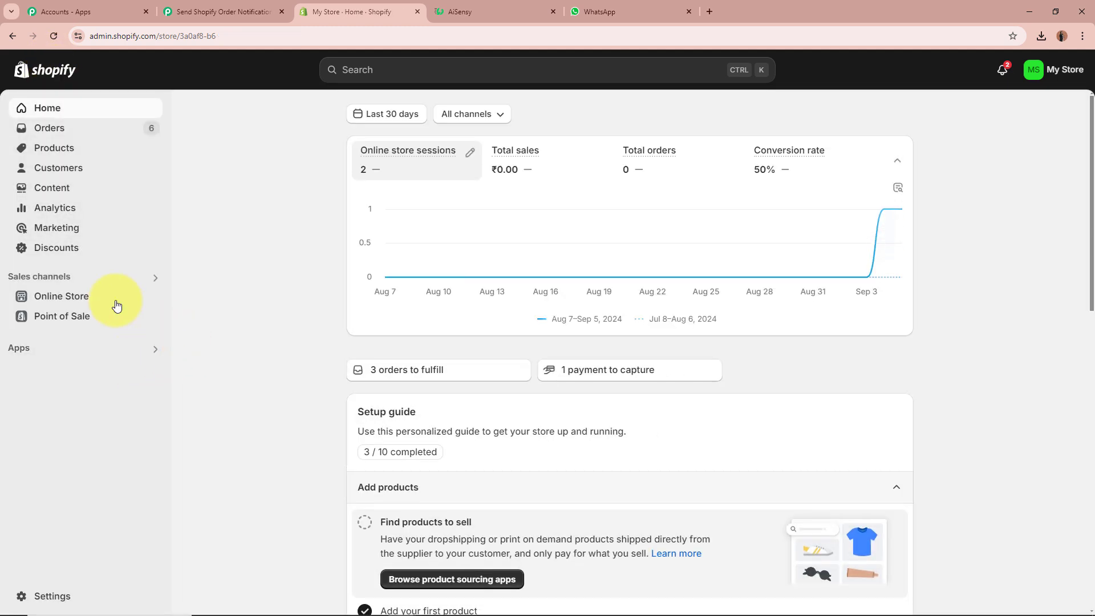
{"action": "left_click", "coordinate": [71, 296]}
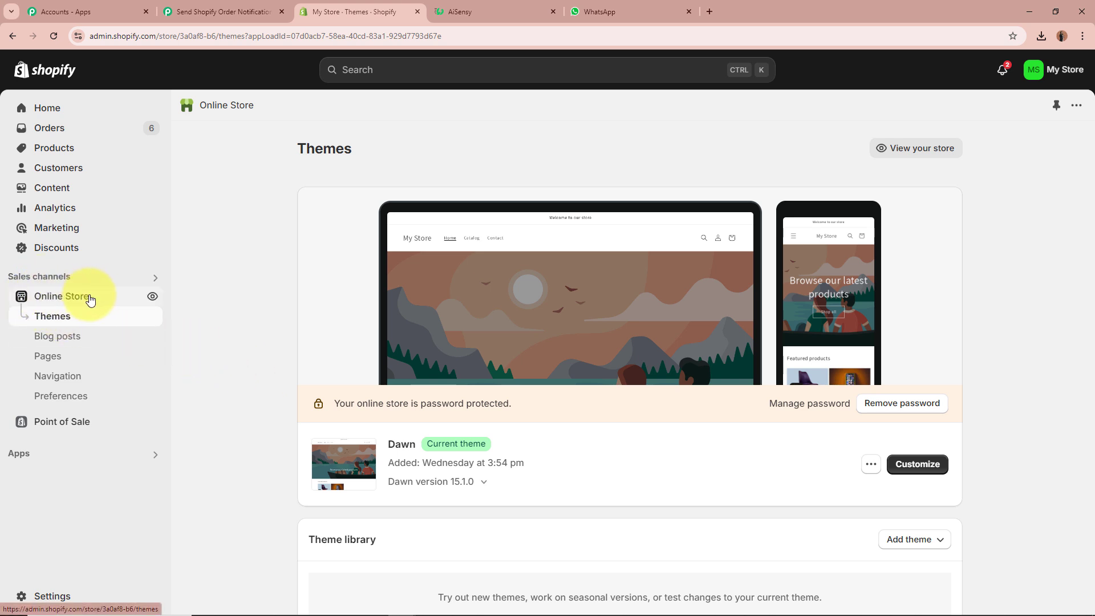
{"action": "left_click", "coordinate": [153, 297]}
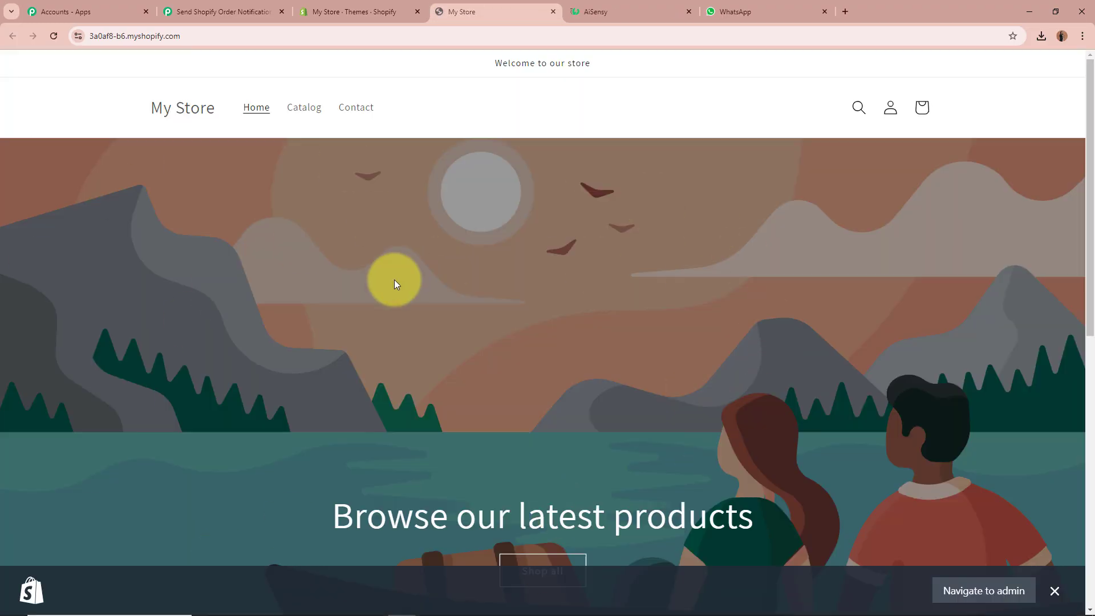
Open the Chair from the featured products and proceed directly to its checkout
{"action": "scroll", "coordinate": [397, 284], "scroll_direction": "down", "scroll_amount": 7}
{"action": "scroll", "coordinate": [396, 283], "scroll_direction": "down", "scroll_amount": 2}
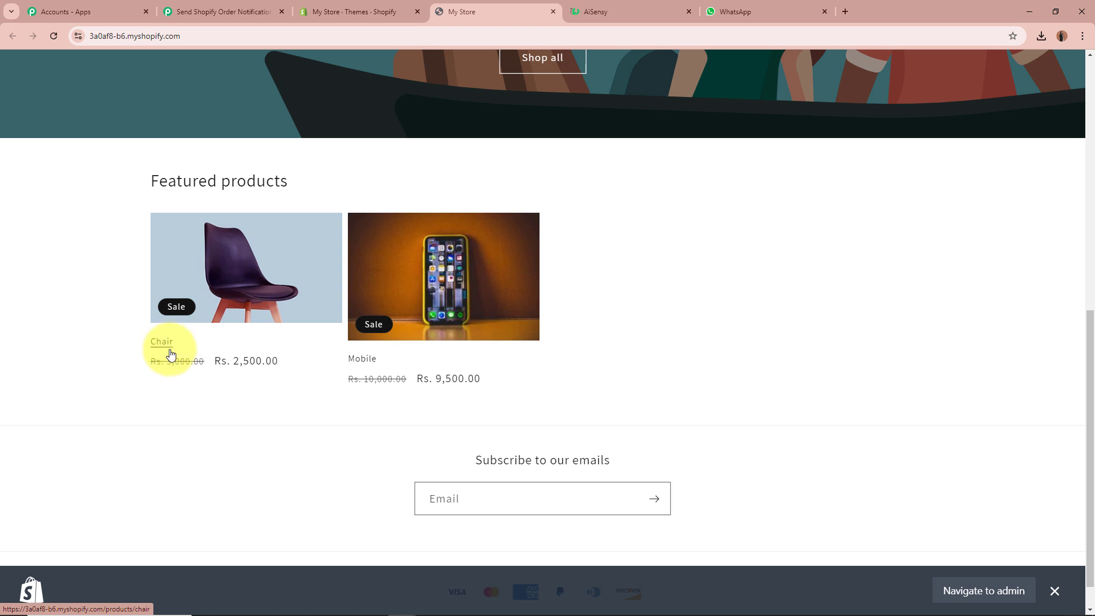
{"action": "left_click", "coordinate": [198, 332]}
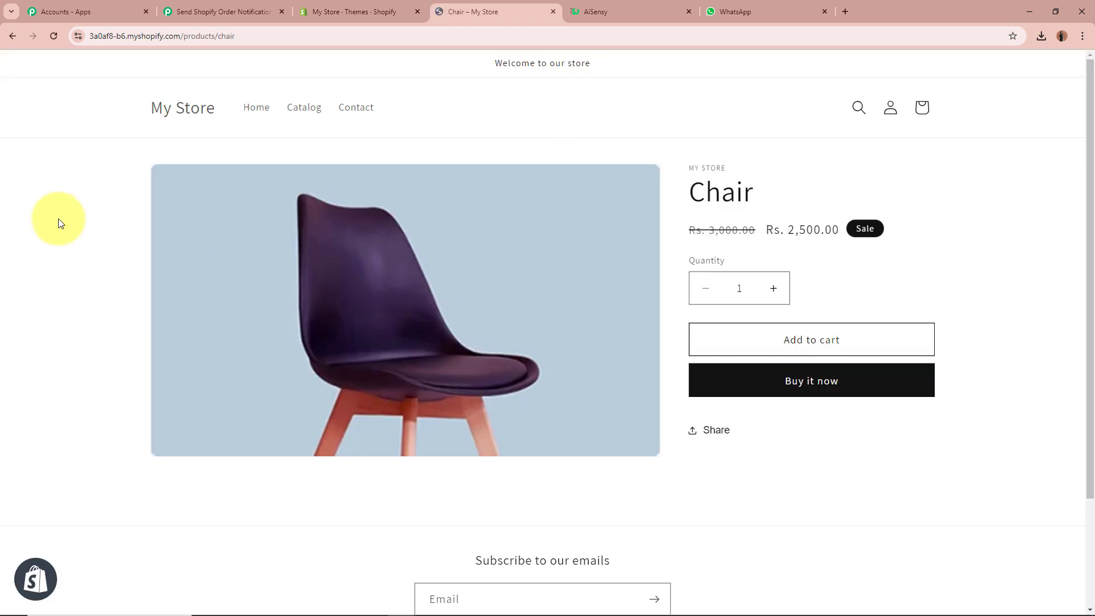
{"action": "left_click", "coordinate": [789, 386]}
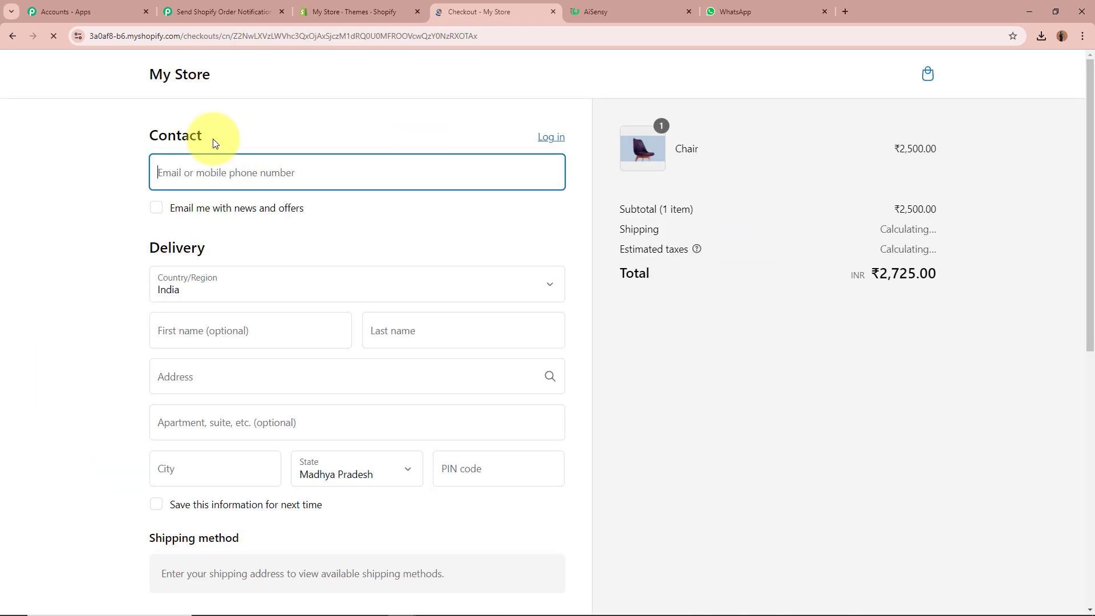
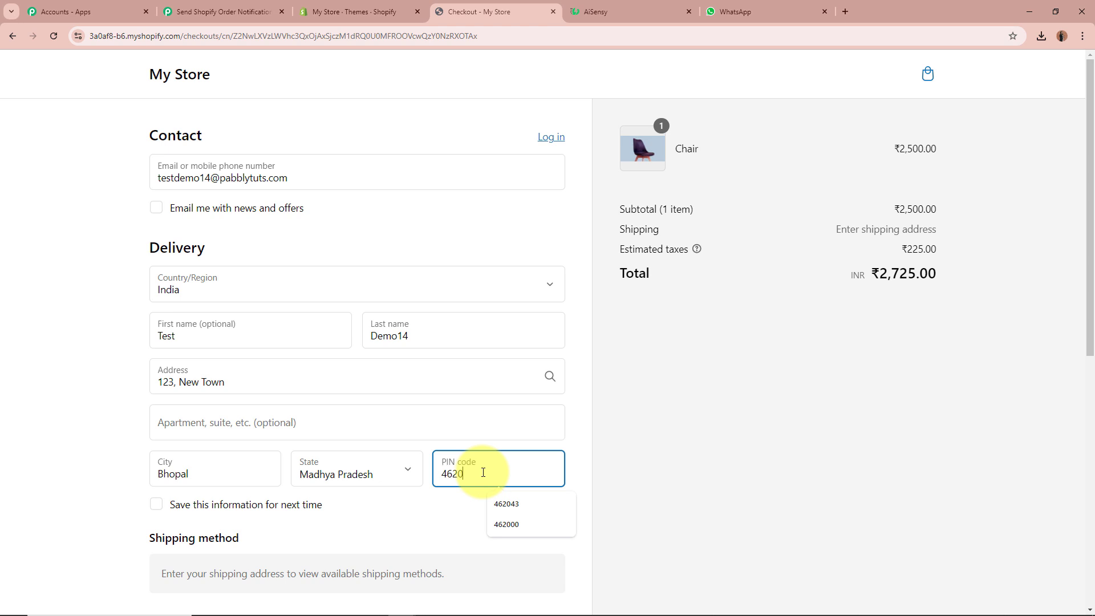
Finish entering the delivery postal code and place the order with Cash on Delivery (COD) as the payment method
{"action": "type", "text": "00"}
{"action": "left_click", "coordinate": [57, 392]}
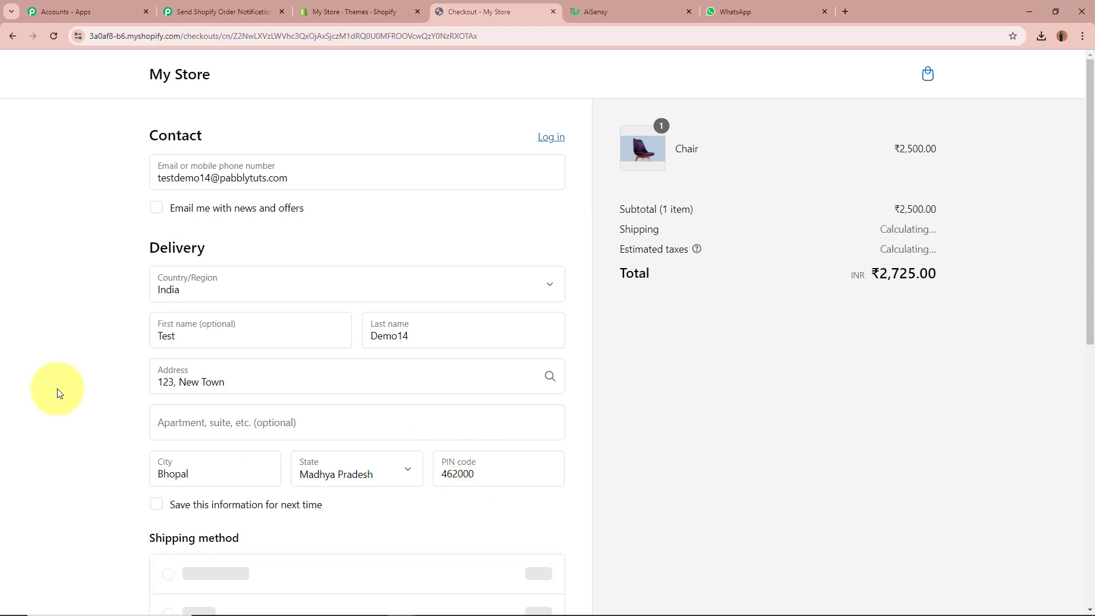
{"action": "scroll", "coordinate": [57, 392], "scroll_direction": "down", "scroll_amount": 5}
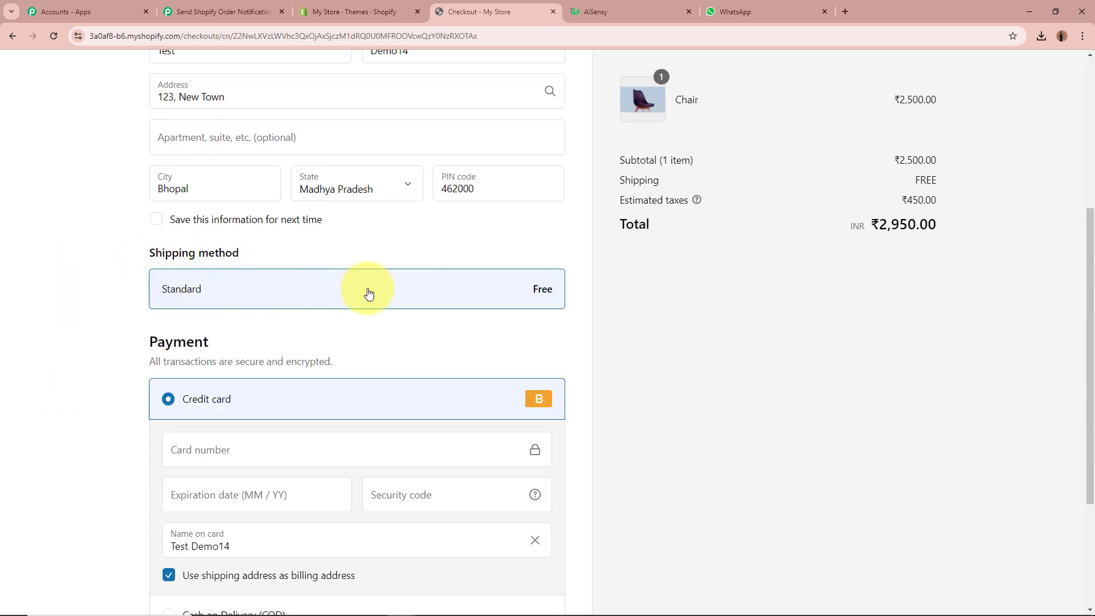
{"action": "scroll", "coordinate": [91, 293], "scroll_direction": "down", "scroll_amount": 3}
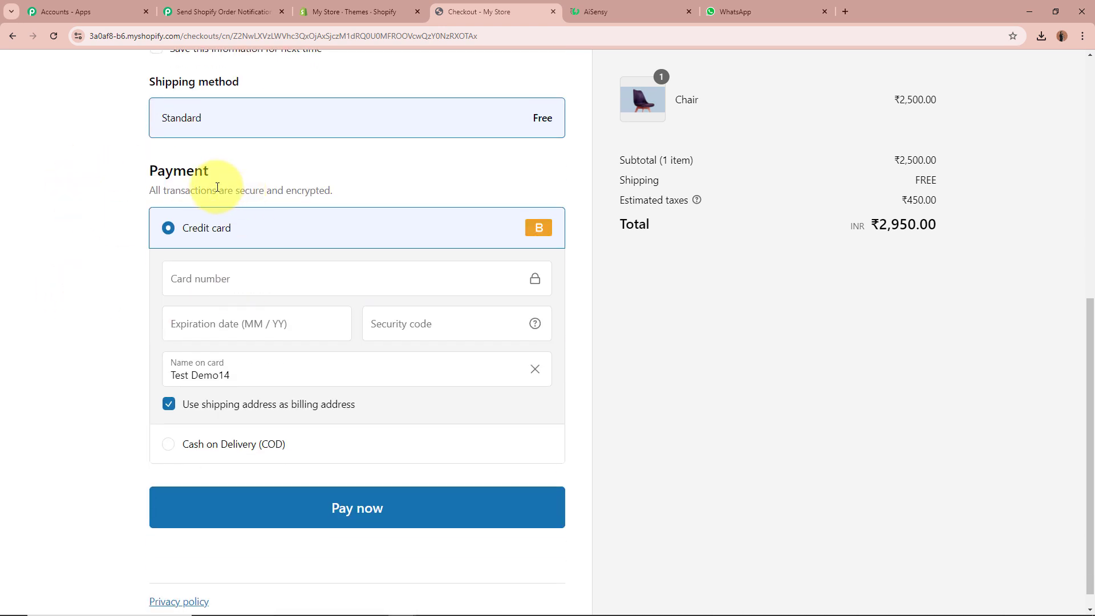
{"action": "left_click", "coordinate": [169, 445]}
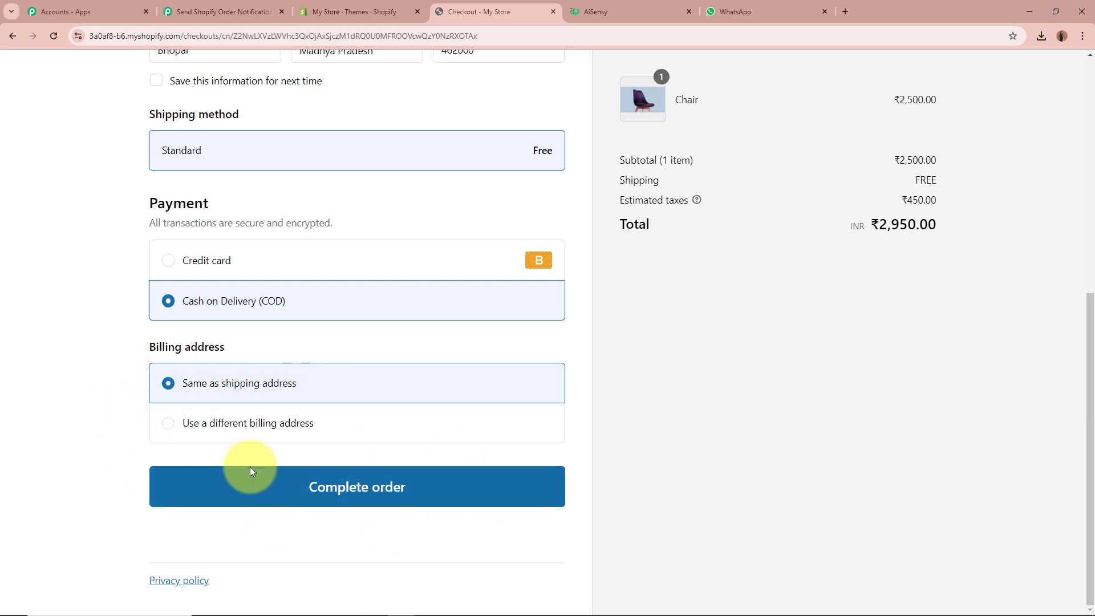
{"action": "left_click", "coordinate": [368, 481]}
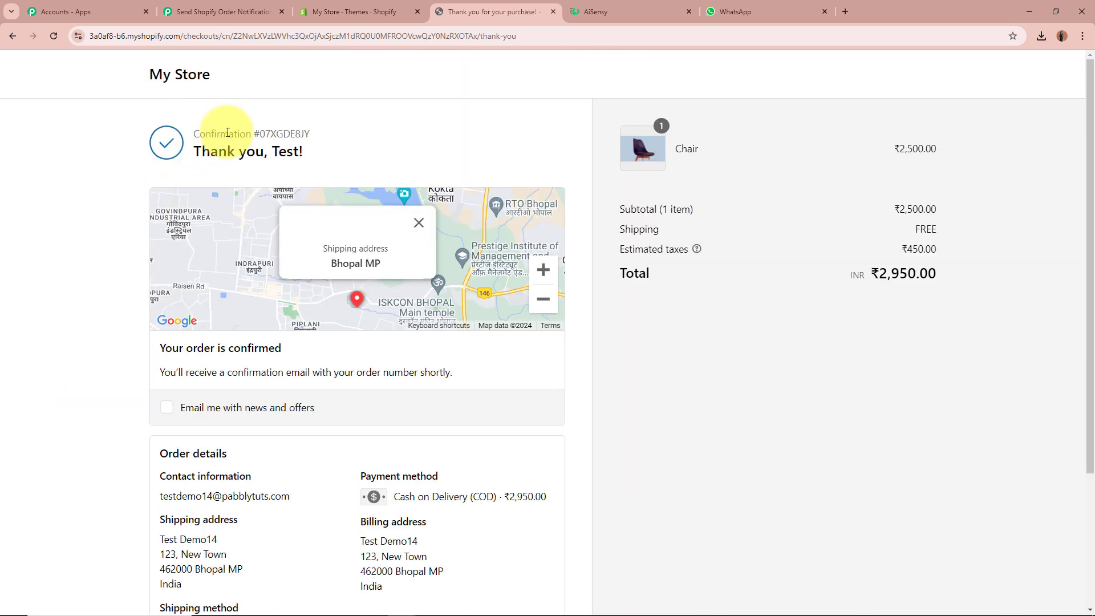
{"action": "triple_click", "coordinate": [225, 134]}
{"action": "left_click", "coordinate": [96, 312]}
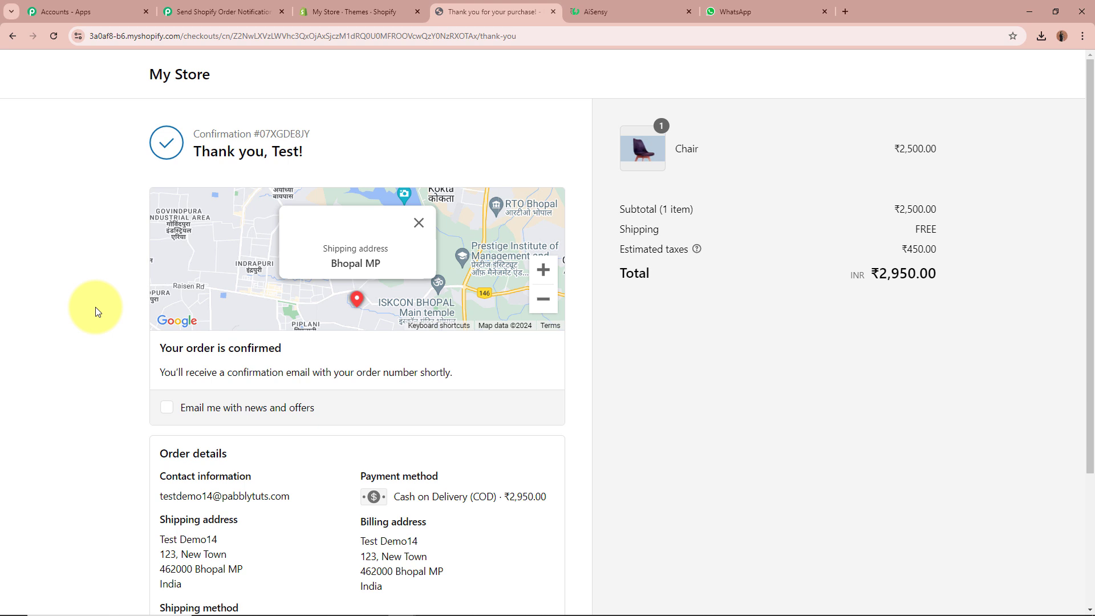
Back in the Pabbly Connect workflow, review the Shopify trigger's captured response, checking the Total Price field
{"action": "left_click", "coordinate": [251, 12]}
{"action": "scroll", "coordinate": [164, 303], "scroll_direction": "down", "scroll_amount": 8}
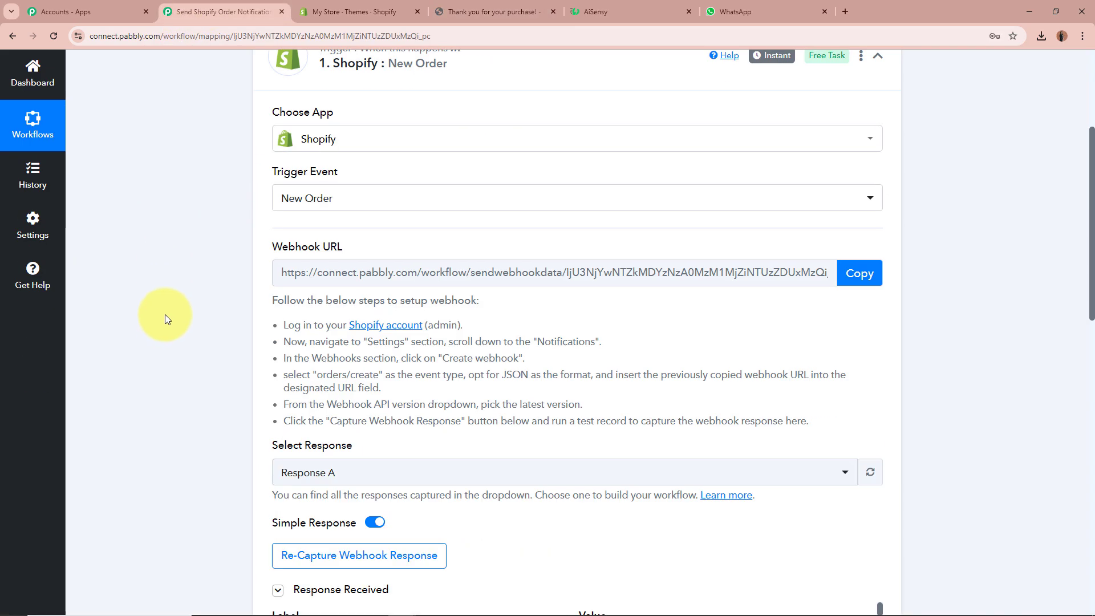
{"action": "scroll", "coordinate": [167, 314], "scroll_direction": "down", "scroll_amount": 3}
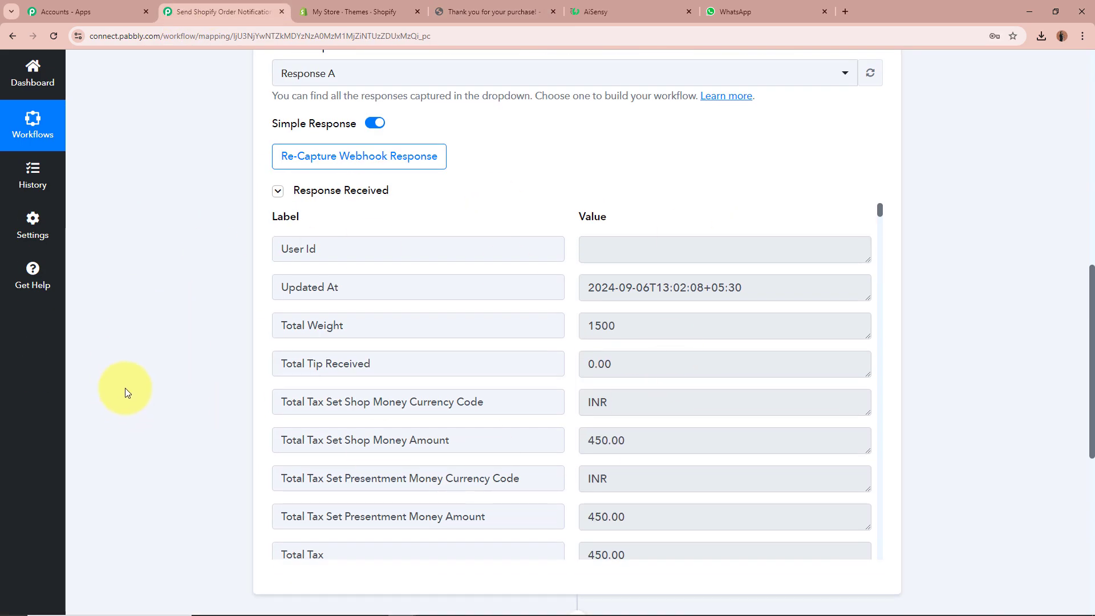
{"action": "scroll", "coordinate": [142, 381], "scroll_direction": "down", "scroll_amount": 1}
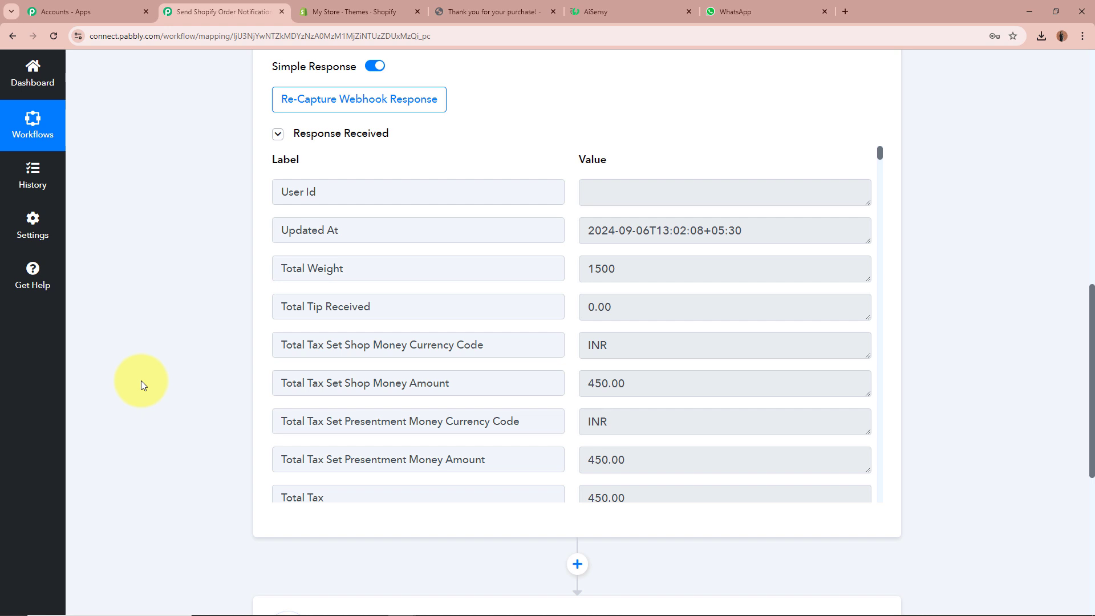
{"action": "scroll", "coordinate": [689, 352], "scroll_direction": "down", "scroll_amount": 5}
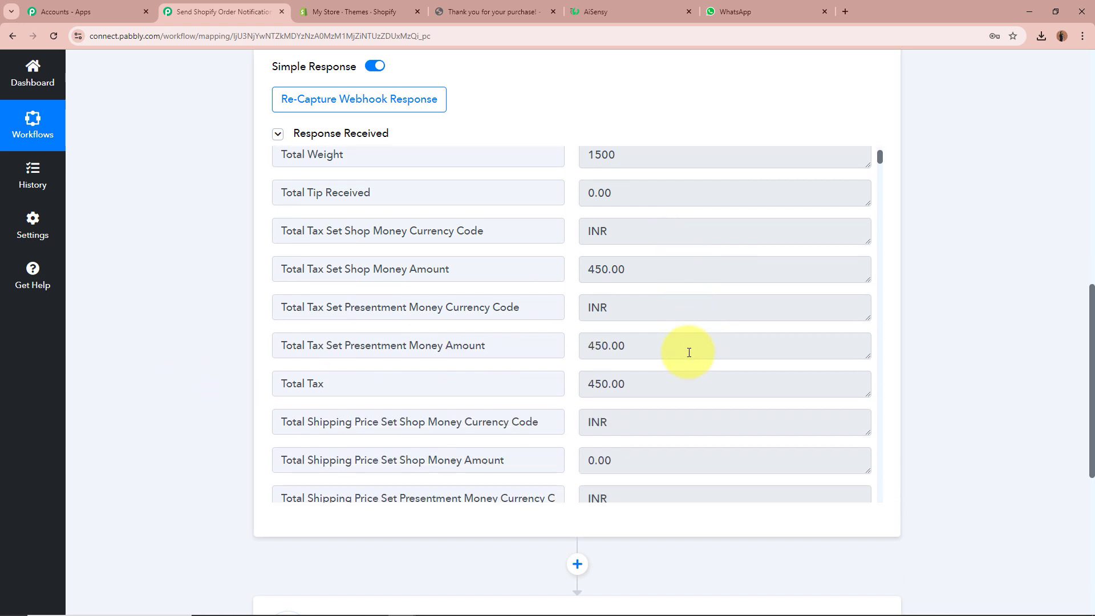
{"action": "scroll", "coordinate": [689, 352], "scroll_direction": "down", "scroll_amount": 6}
{"action": "left_click", "coordinate": [347, 212]}
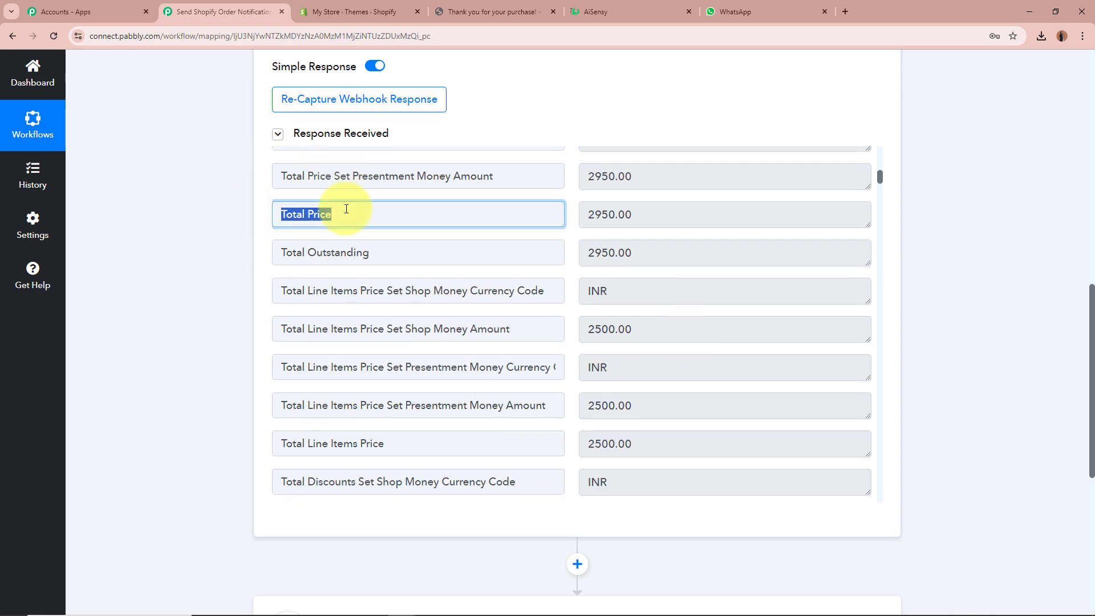
{"action": "left_click", "coordinate": [660, 214]}
{"action": "scroll", "coordinate": [689, 350], "scroll_direction": "down", "scroll_amount": 5}
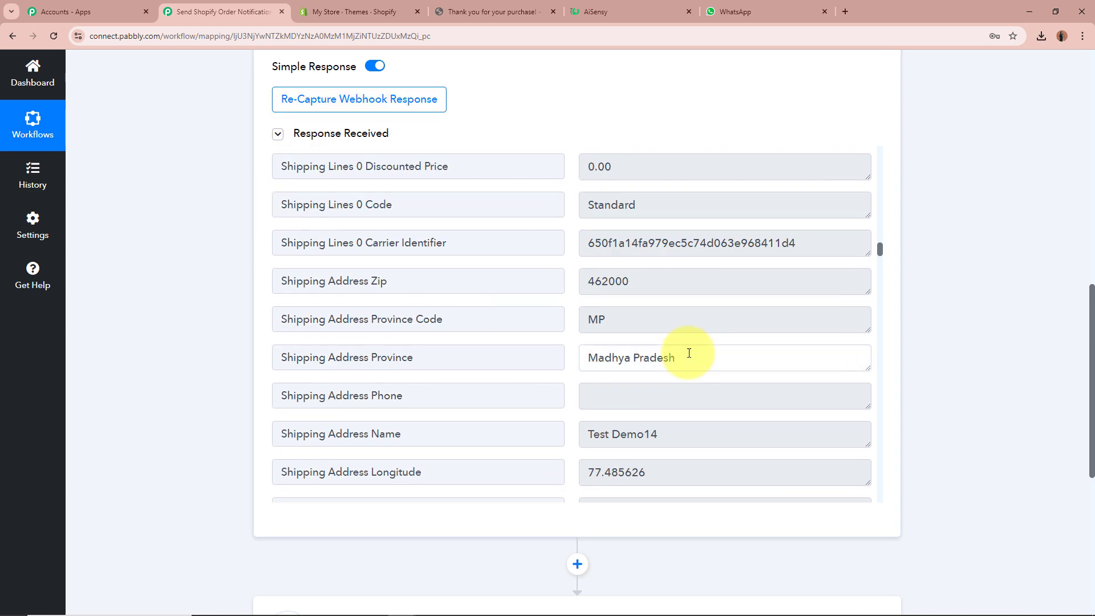
Review the shipping address name, country, city and first address line in the captured Shopify response
{"action": "left_click", "coordinate": [708, 361]}
{"action": "scroll", "coordinate": [709, 361], "scroll_direction": "down", "scroll_amount": 1}
{"action": "left_click", "coordinate": [647, 374]}
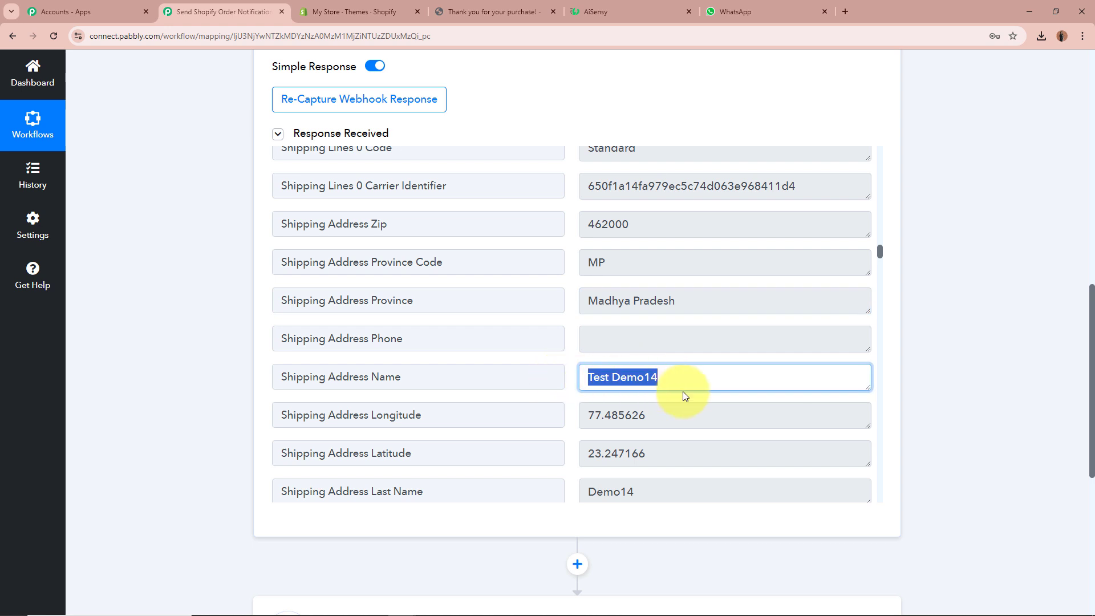
{"action": "scroll", "coordinate": [716, 398], "scroll_direction": "down", "scroll_amount": 3}
{"action": "left_click", "coordinate": [660, 425]}
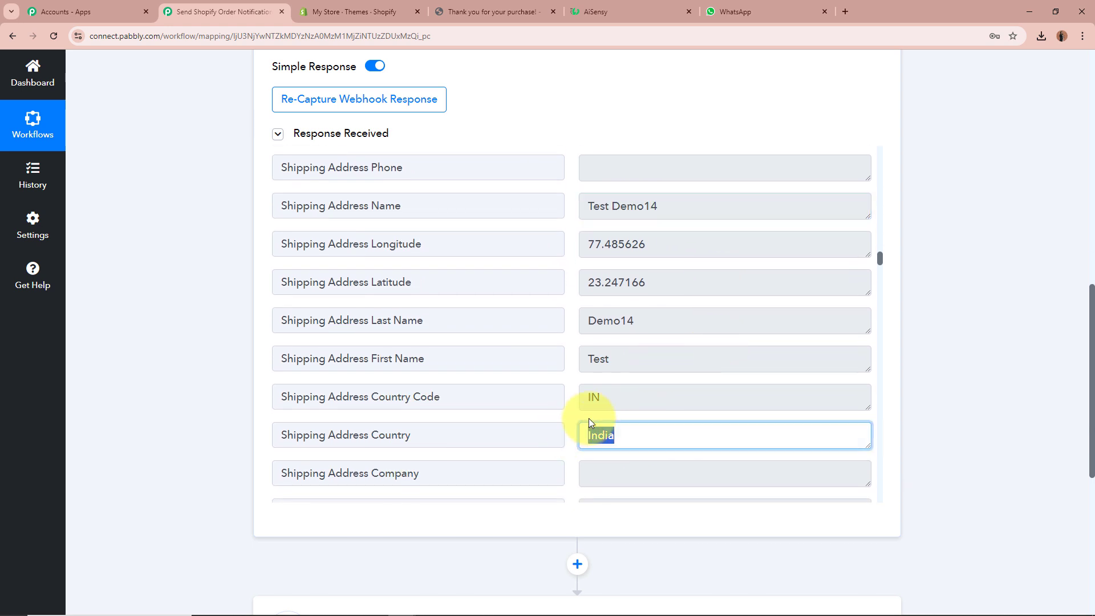
{"action": "scroll", "coordinate": [618, 418], "scroll_direction": "down", "scroll_amount": 4}
{"action": "left_click", "coordinate": [660, 287]}
{"action": "left_click", "coordinate": [594, 360]}
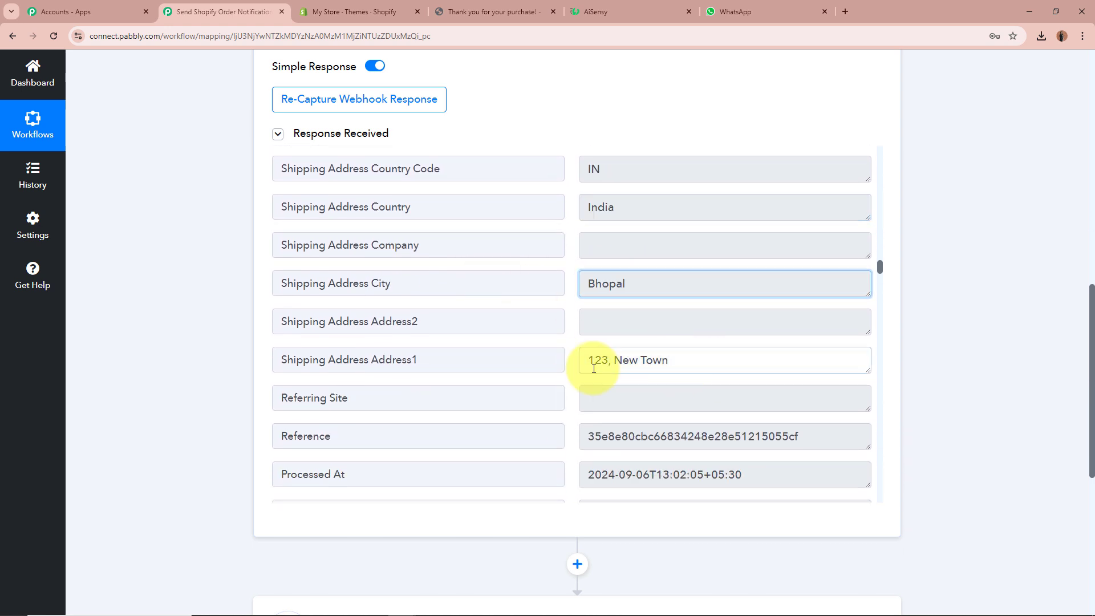
{"action": "scroll", "coordinate": [686, 374], "scroll_direction": "down", "scroll_amount": 3}
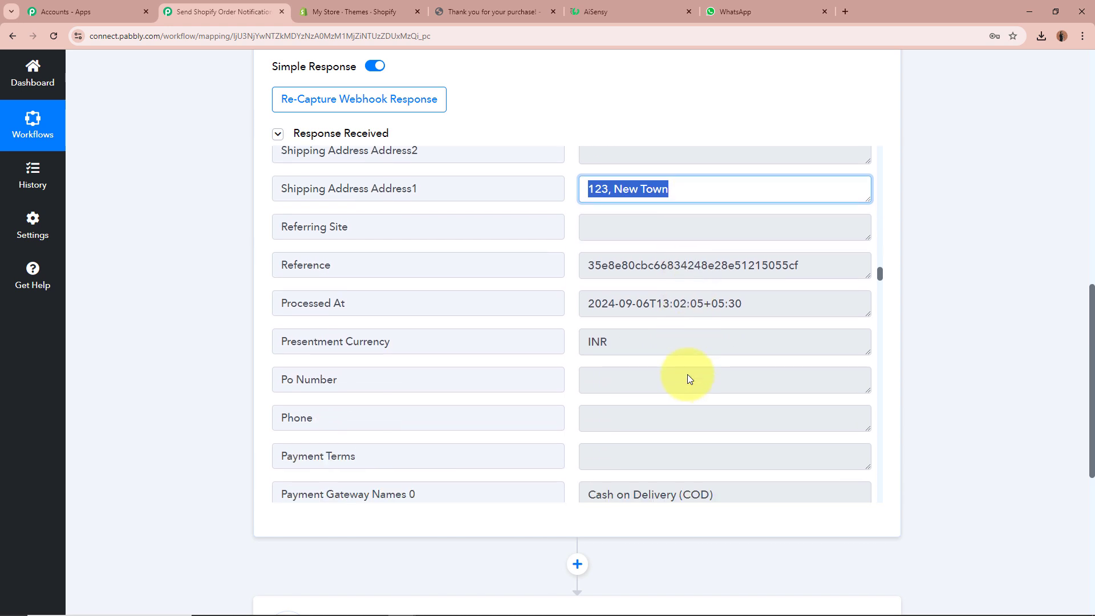
Check the payment gateway name and the order number in the captured Shopify response
{"action": "scroll", "coordinate": [687, 374], "scroll_direction": "down", "scroll_amount": 3}
{"action": "left_click", "coordinate": [691, 321]}
{"action": "left_click", "coordinate": [685, 354]}
{"action": "scroll", "coordinate": [685, 352], "scroll_direction": "down", "scroll_amount": 1}
{"action": "scroll", "coordinate": [685, 352], "scroll_direction": "down", "scroll_amount": 3}
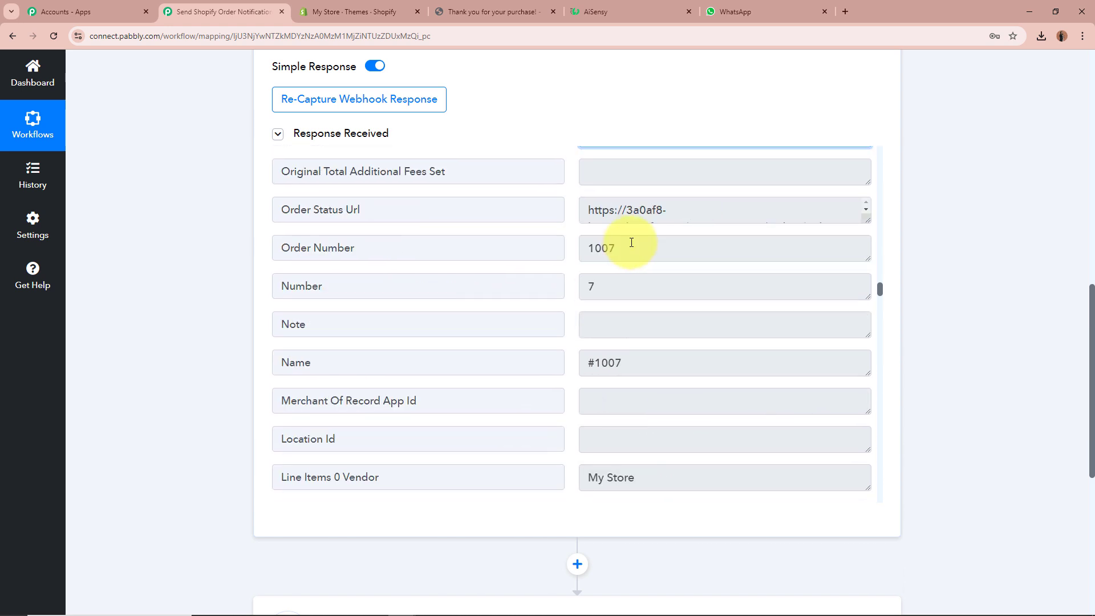
{"action": "left_click", "coordinate": [630, 243]}
{"action": "left_click", "coordinate": [689, 319]}
{"action": "scroll", "coordinate": [689, 320], "scroll_direction": "down", "scroll_amount": 2}
{"action": "scroll", "coordinate": [688, 322], "scroll_direction": "down", "scroll_amount": 3}
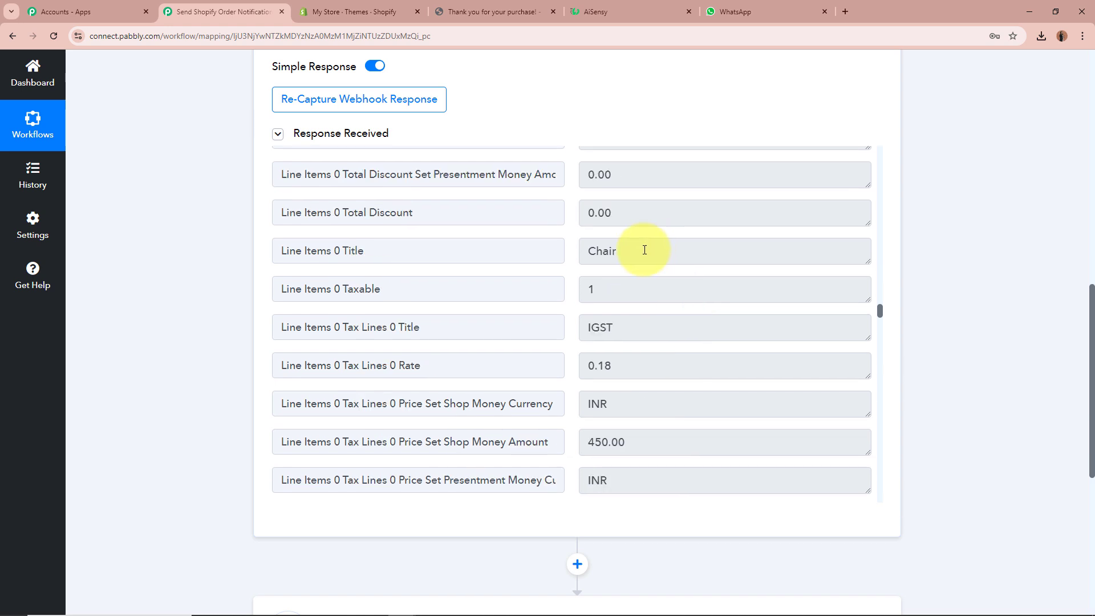
Check the line item title and the customer's email in the captured Shopify response
{"action": "left_click", "coordinate": [643, 247]}
{"action": "left_click", "coordinate": [675, 320]}
{"action": "scroll", "coordinate": [674, 320], "scroll_direction": "down", "scroll_amount": 2}
{"action": "scroll", "coordinate": [676, 323], "scroll_direction": "down", "scroll_amount": 3}
{"action": "left_click", "coordinate": [545, 337]}
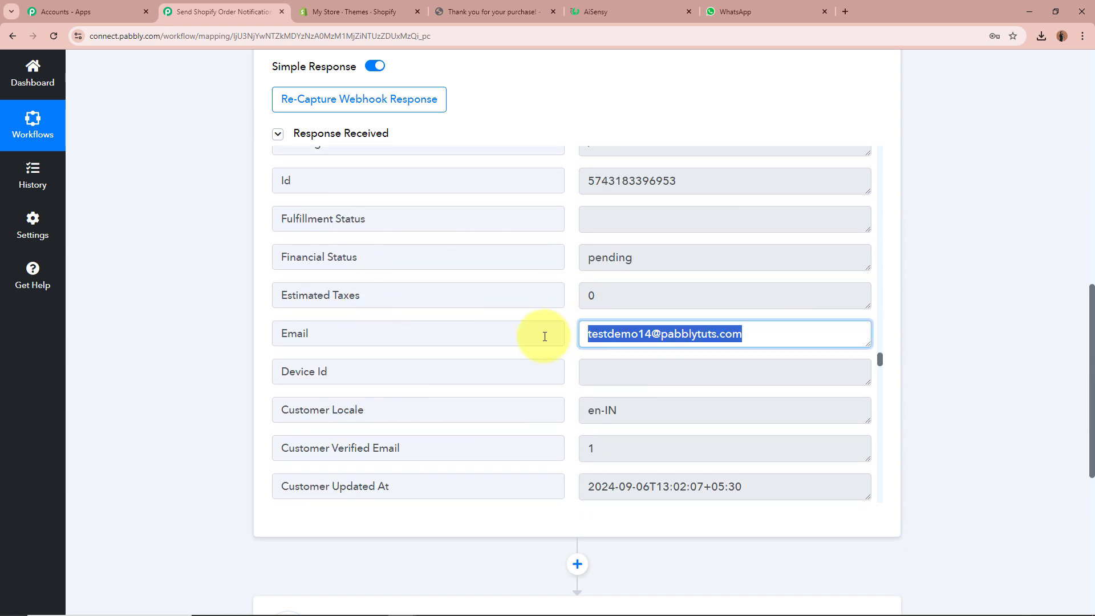
{"action": "left_click", "coordinate": [674, 335]}
{"action": "scroll", "coordinate": [674, 335], "scroll_direction": "down", "scroll_amount": 5}
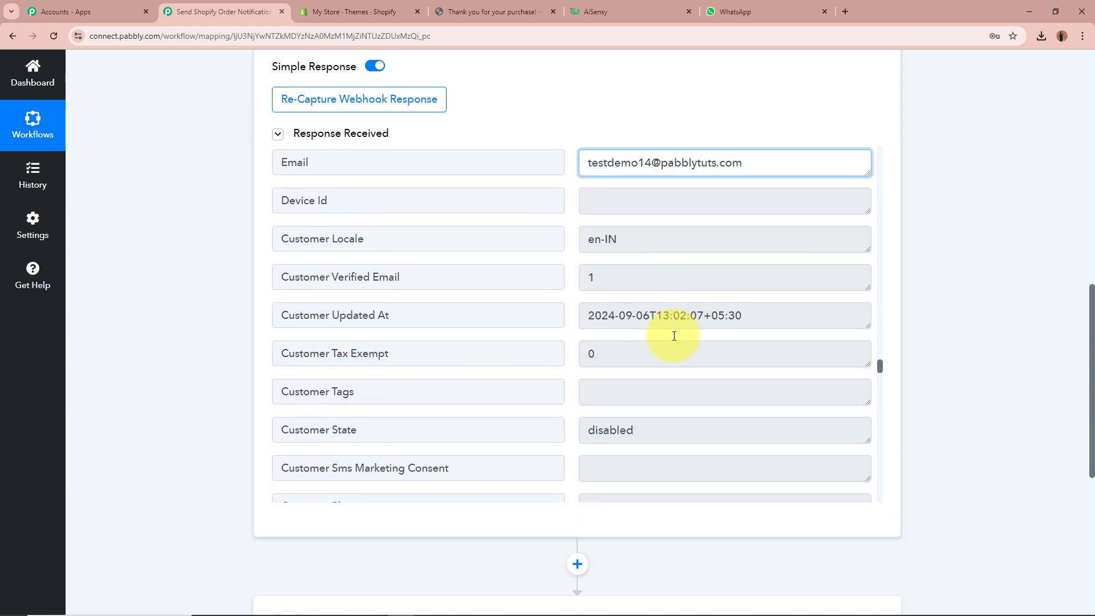
{"action": "scroll", "coordinate": [706, 359], "scroll_direction": "up", "scroll_amount": 10}
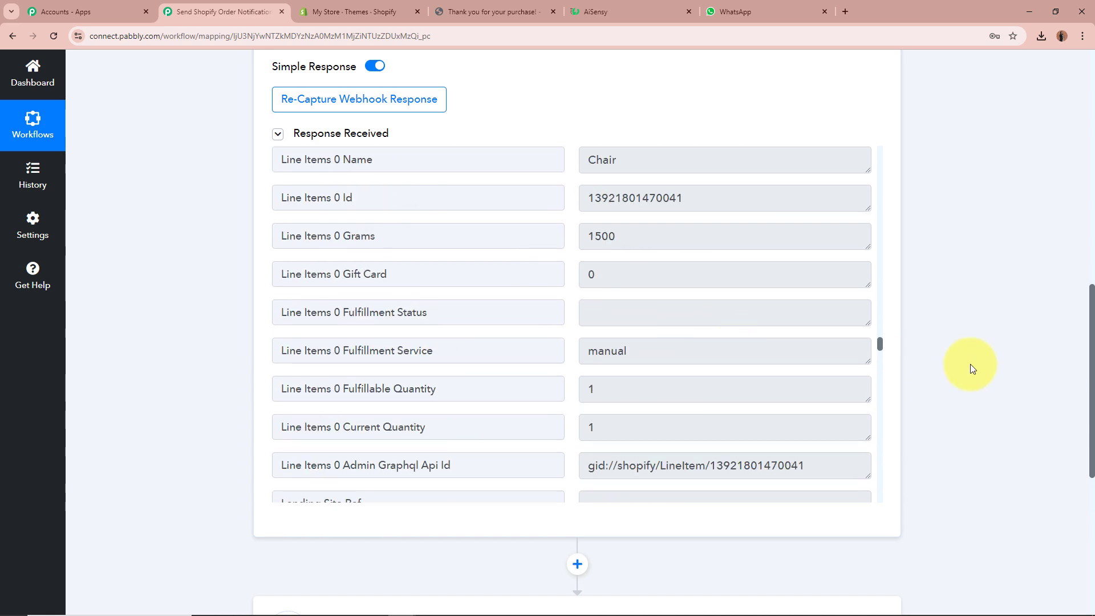
{"action": "scroll", "coordinate": [986, 367], "scroll_direction": "up", "scroll_amount": 12}
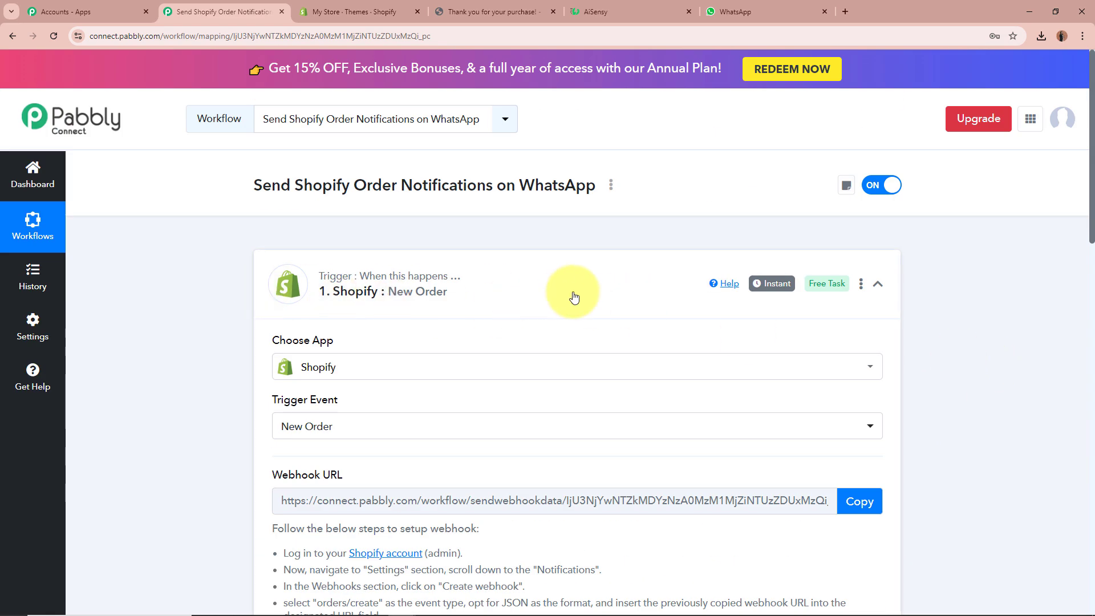
Collapse the Shopify trigger step and, in AiSensy, review the order confirmation text of shopify_message_template
{"action": "left_click", "coordinate": [587, 285]}
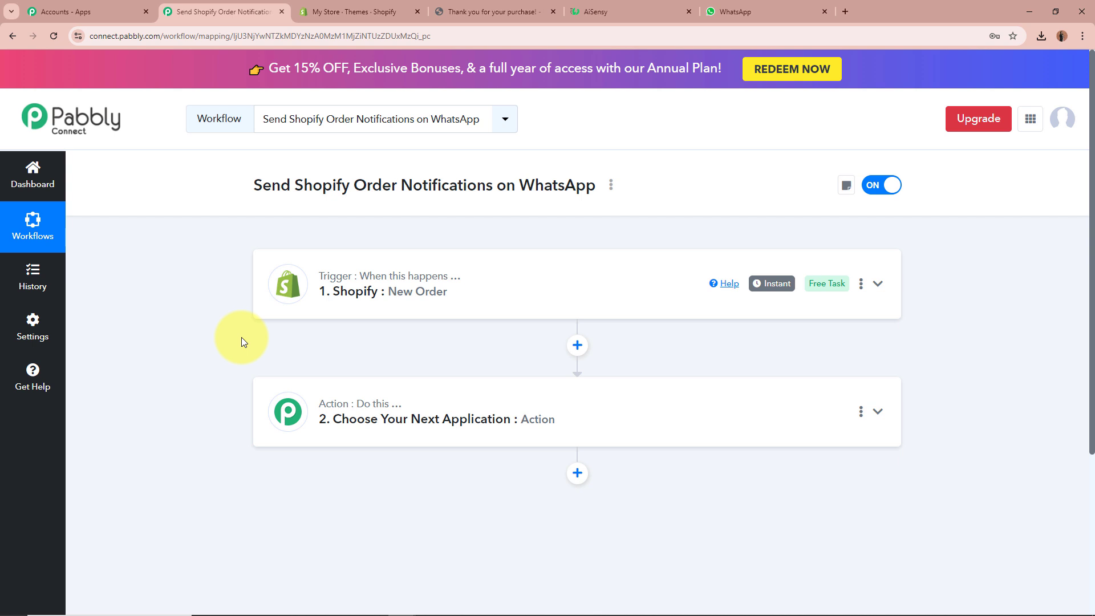
{"action": "left_click", "coordinate": [627, 11]}
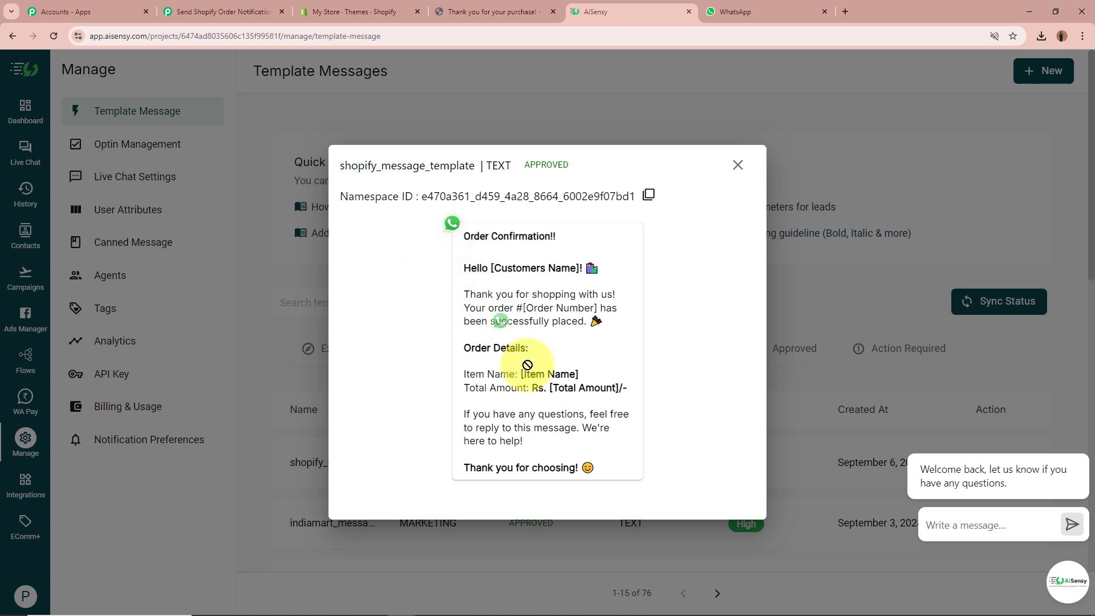
{"action": "left_click_drag", "start_coordinate": [452, 225], "coordinate": [598, 452]}
{"action": "left_click", "coordinate": [599, 441]}
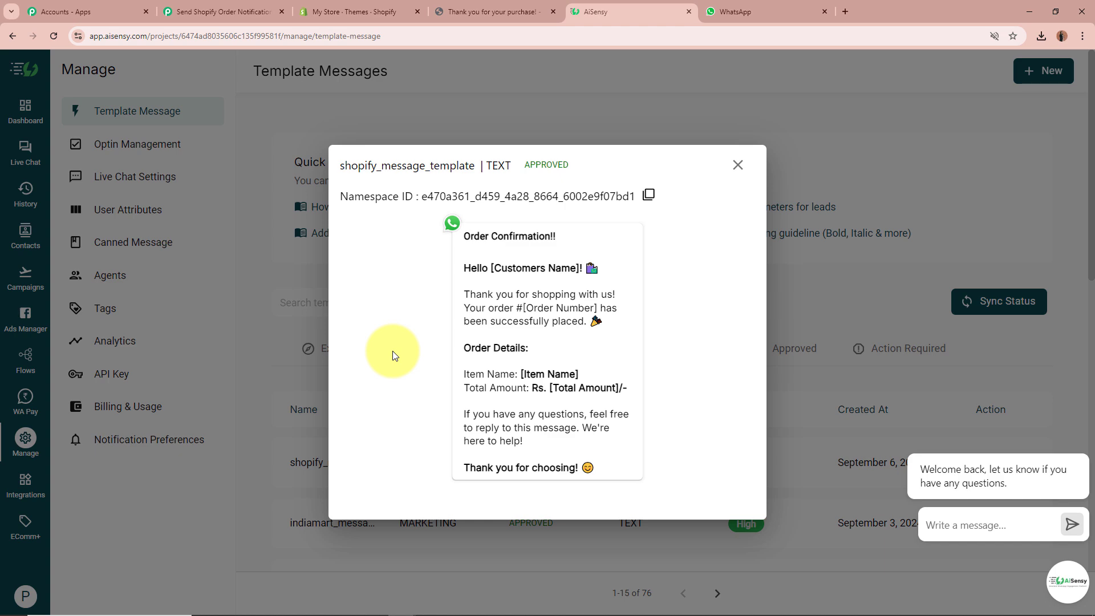
In the Pabbly Connect workflow, search the action step's apps for WhatsApp and choose WhatsApp by AiSensy
{"action": "left_click", "coordinate": [223, 11]}
{"action": "left_click", "coordinate": [392, 407]}
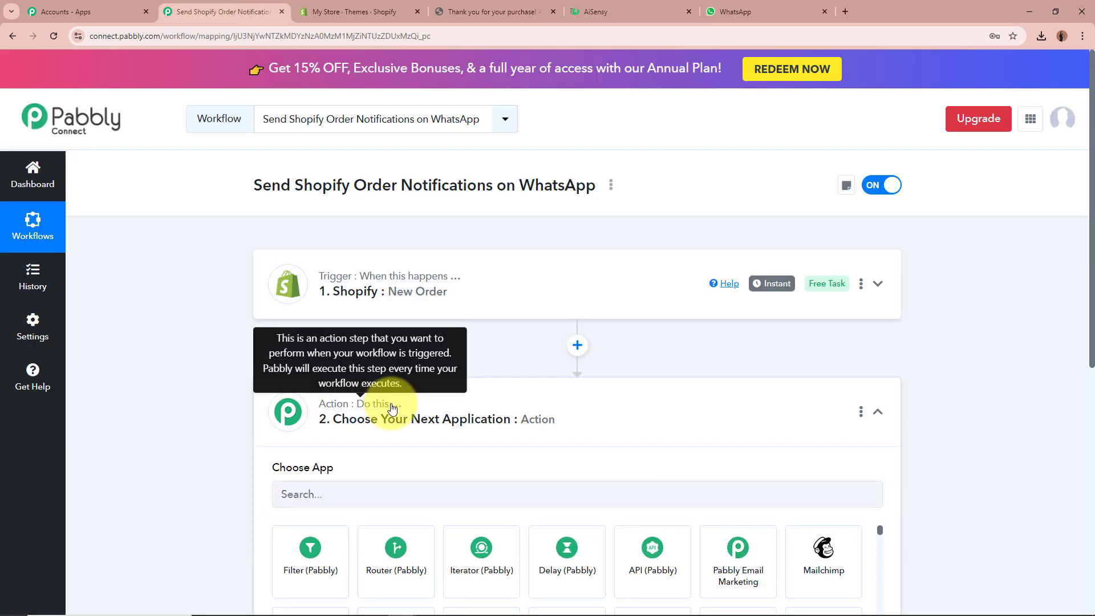
{"action": "scroll", "coordinate": [392, 408], "scroll_direction": "down", "scroll_amount": 3}
{"action": "left_click", "coordinate": [430, 288]}
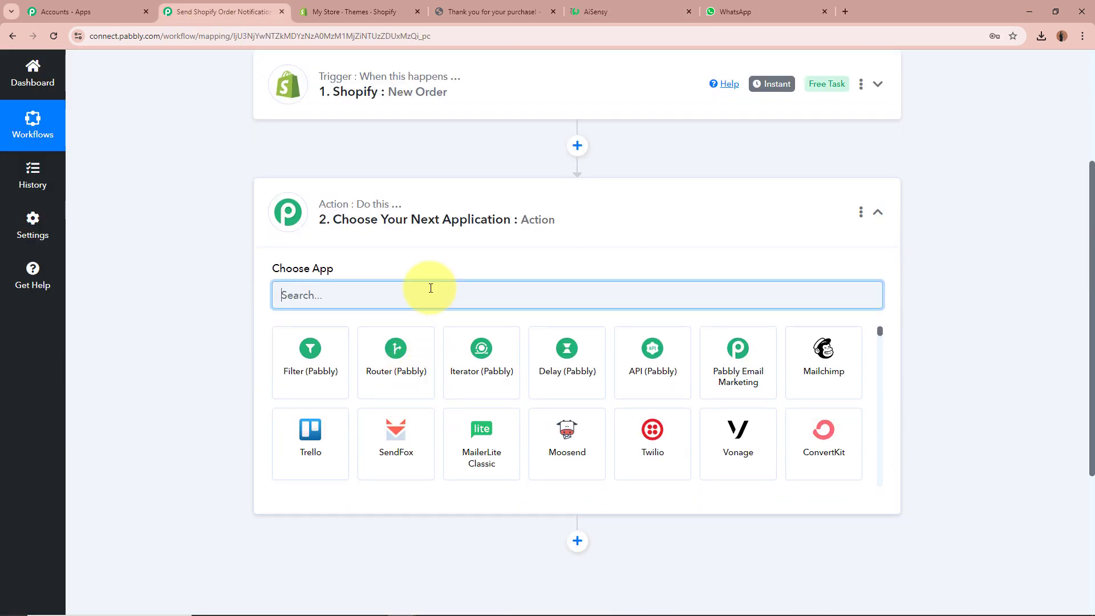
{"action": "type", "text": "WhatsApp"}
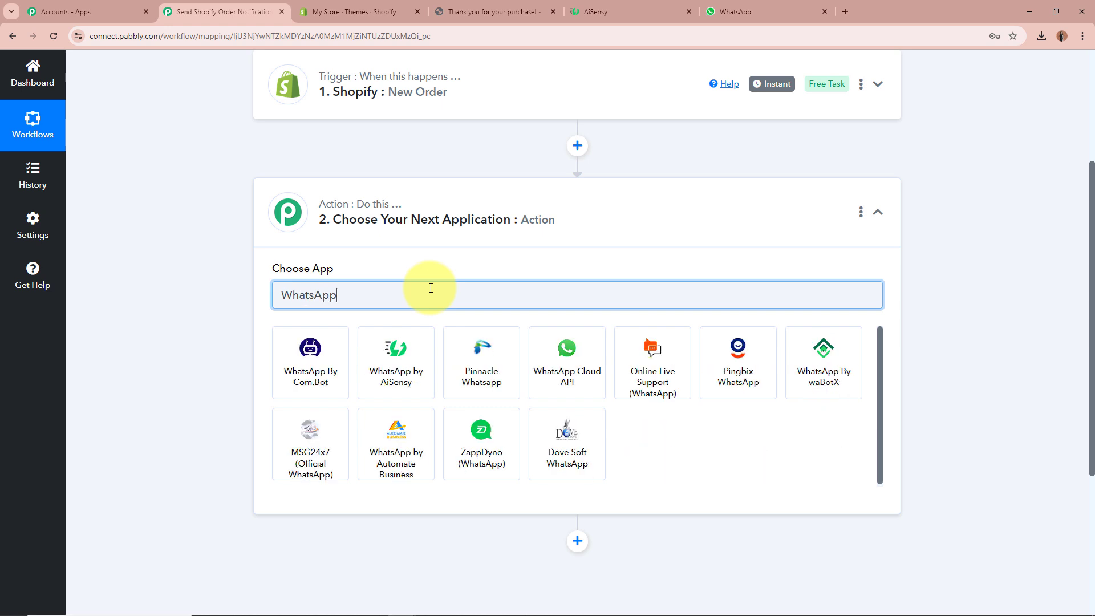
{"action": "left_click", "coordinate": [402, 365]}
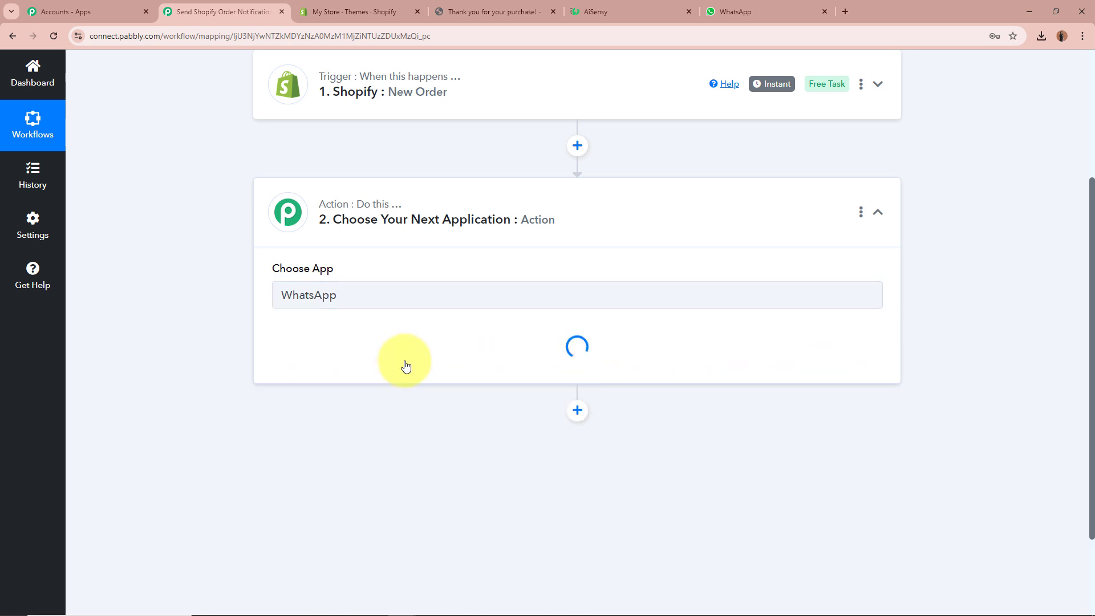
Set the action event to Send Template Message and start adding a new WhatsApp by AiSensy connection
{"action": "left_click", "coordinate": [638, 2]}
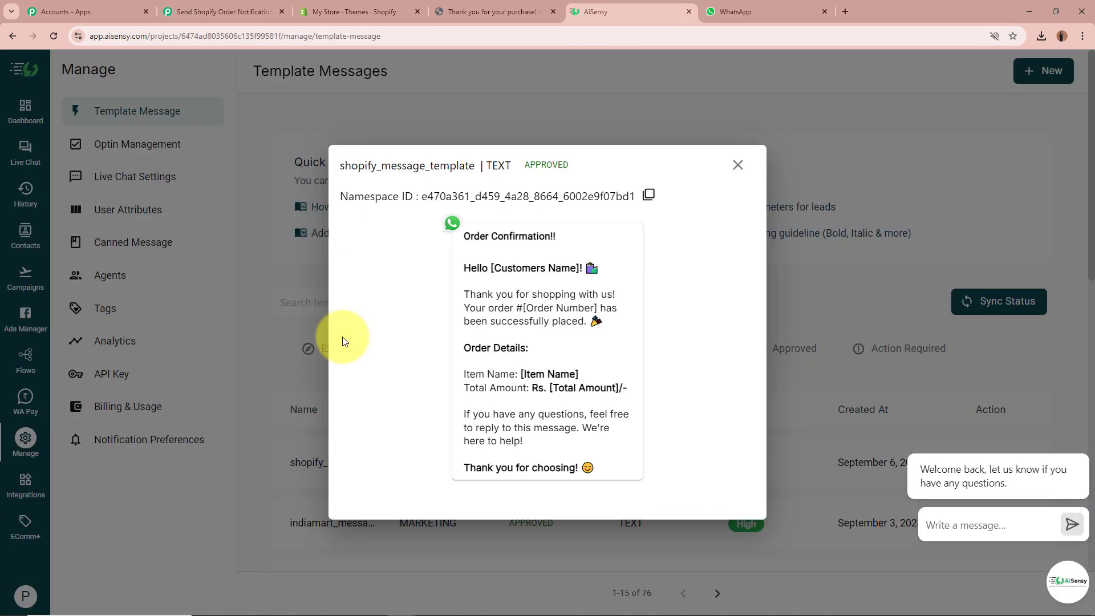
{"action": "left_click", "coordinate": [222, 11]}
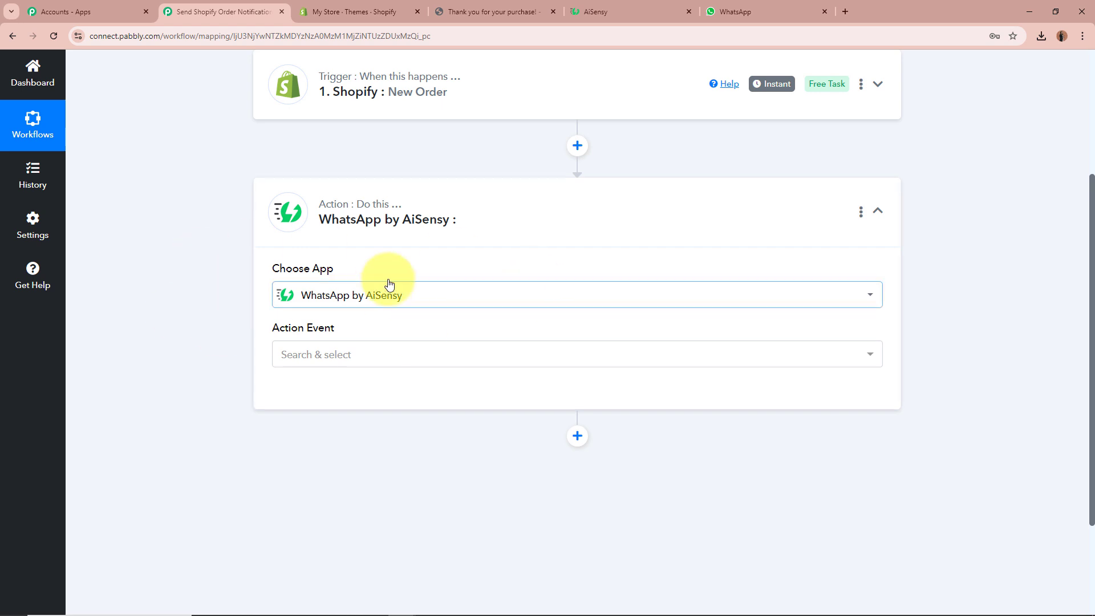
{"action": "left_click", "coordinate": [331, 356]}
{"action": "left_click", "coordinate": [338, 425]}
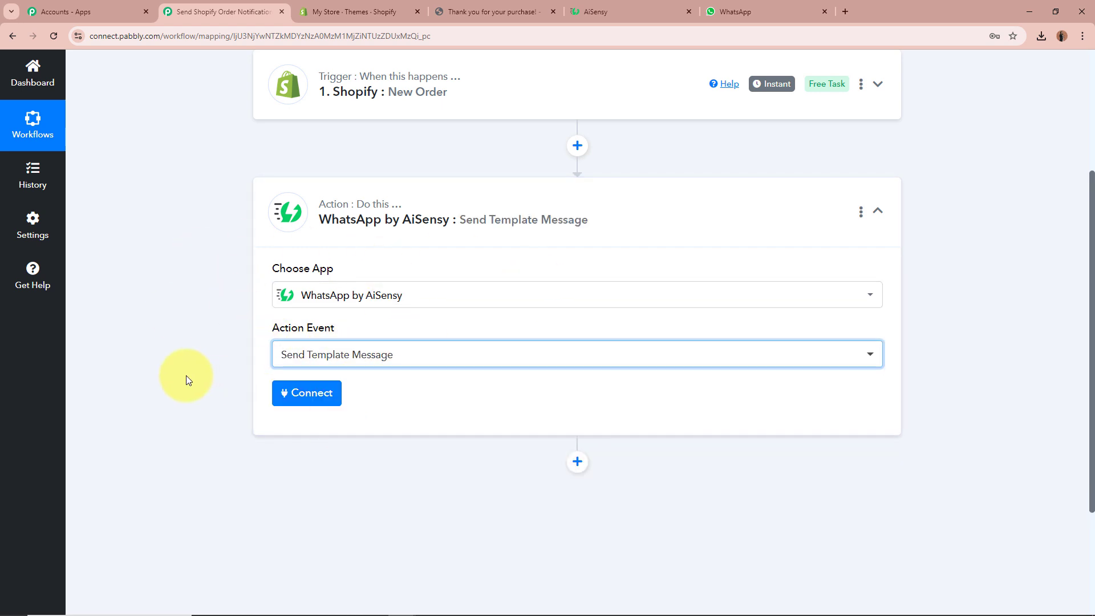
{"action": "left_click", "coordinate": [298, 395]}
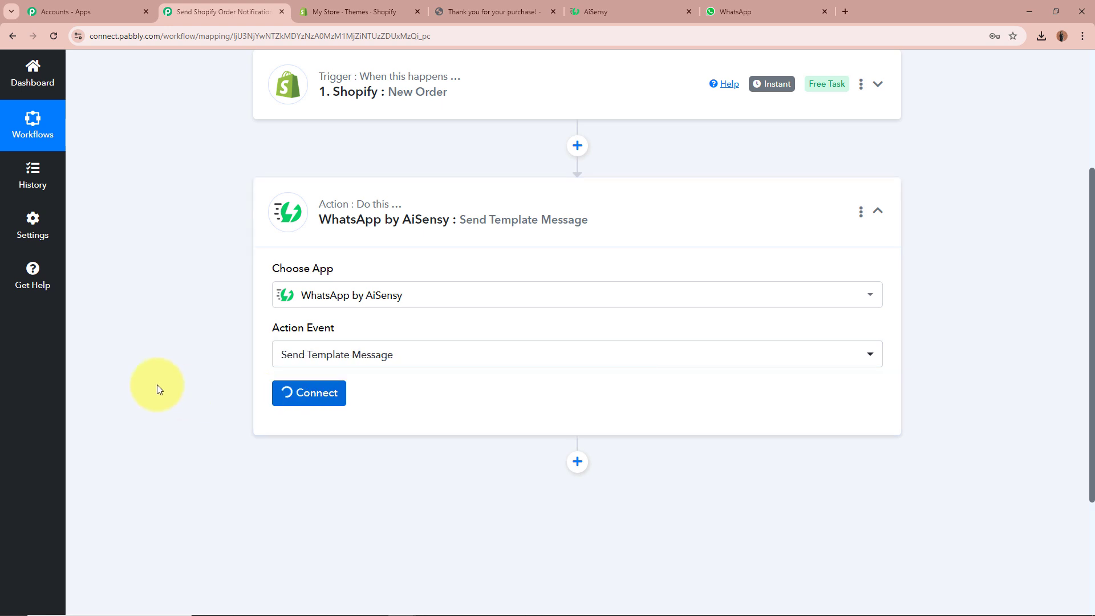
{"action": "left_click", "coordinate": [504, 197]}
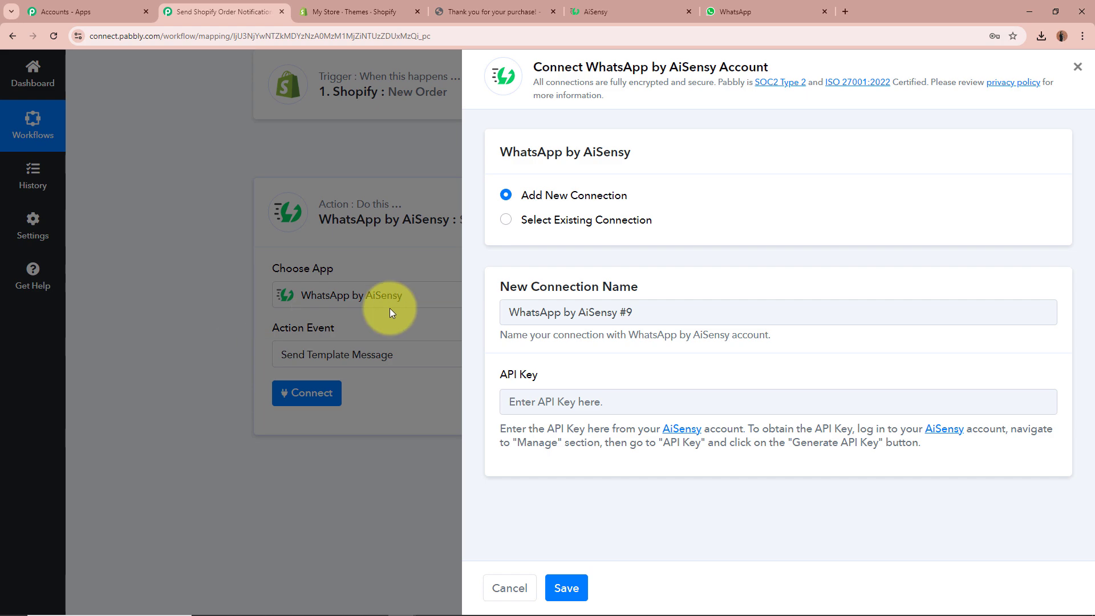
In AiSensy, close the template preview and copy the account's API key from its management settings
{"action": "left_click", "coordinate": [619, 12]}
{"action": "left_click", "coordinate": [736, 166]}
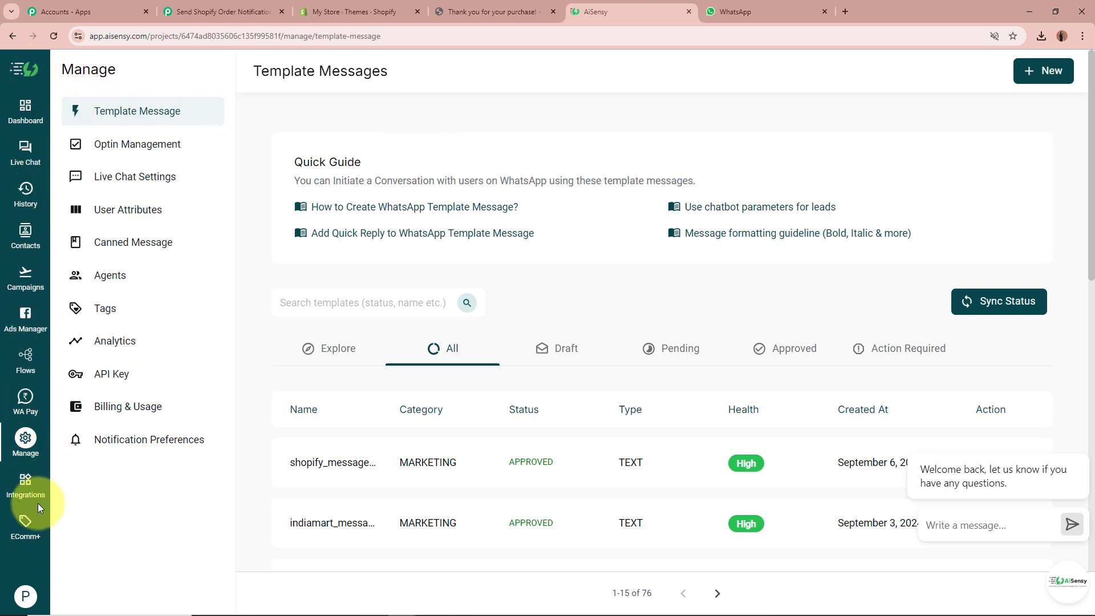
{"action": "left_click", "coordinate": [35, 447]}
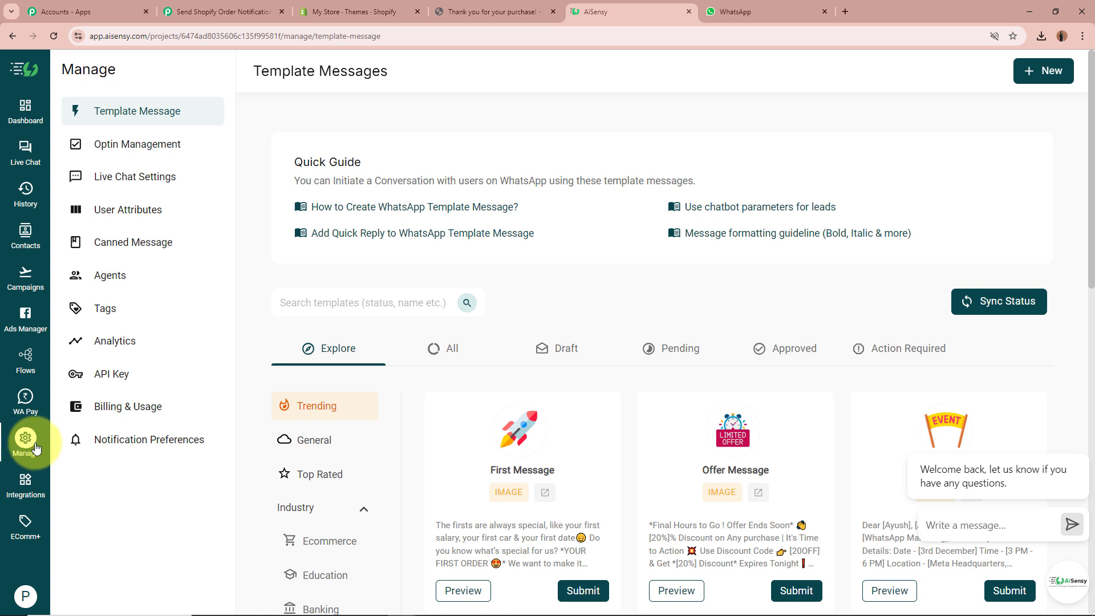
{"action": "left_click", "coordinate": [143, 380]}
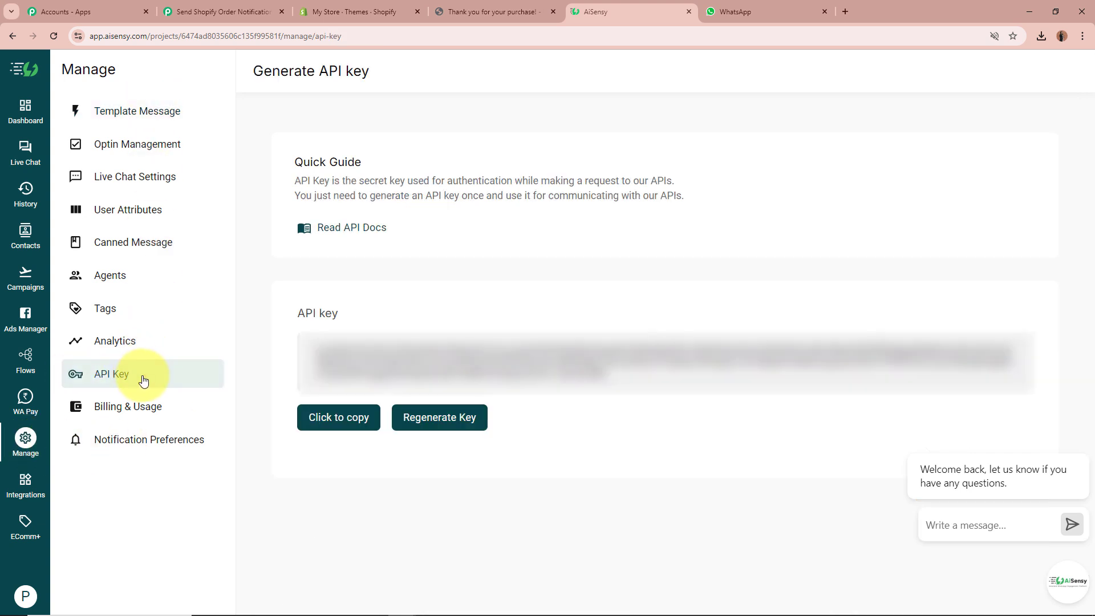
{"action": "left_click", "coordinate": [352, 420]}
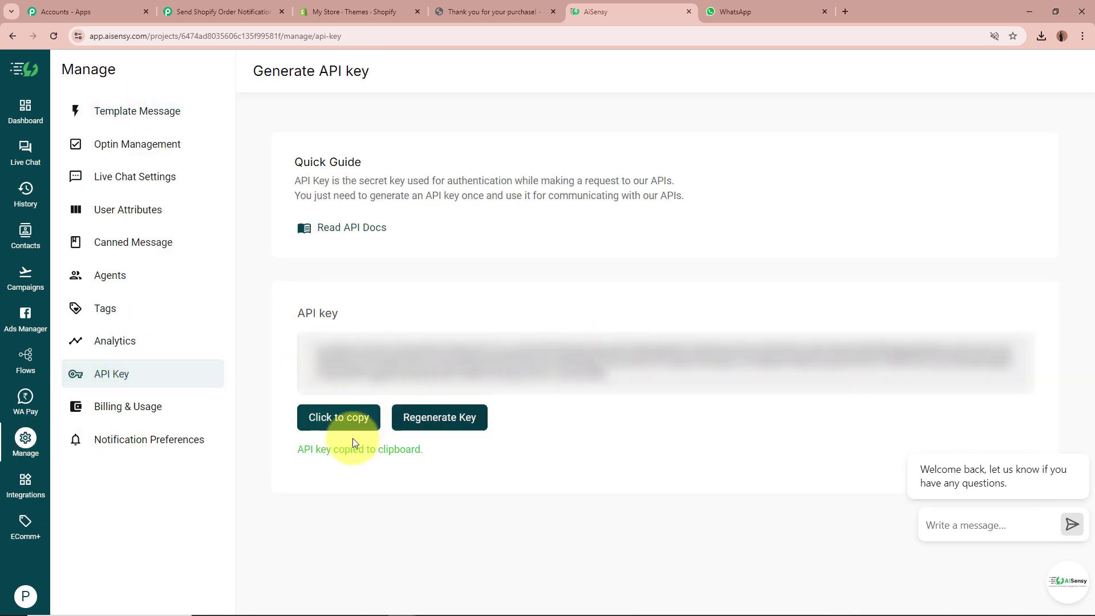
In Pabbly Connect, paste the API key into the new WhatsApp by AiSensy connection and save it
{"action": "left_click", "coordinate": [239, 11]}
{"action": "left_click", "coordinate": [641, 406]}
{"action": "key", "text": "ctrl+v"}
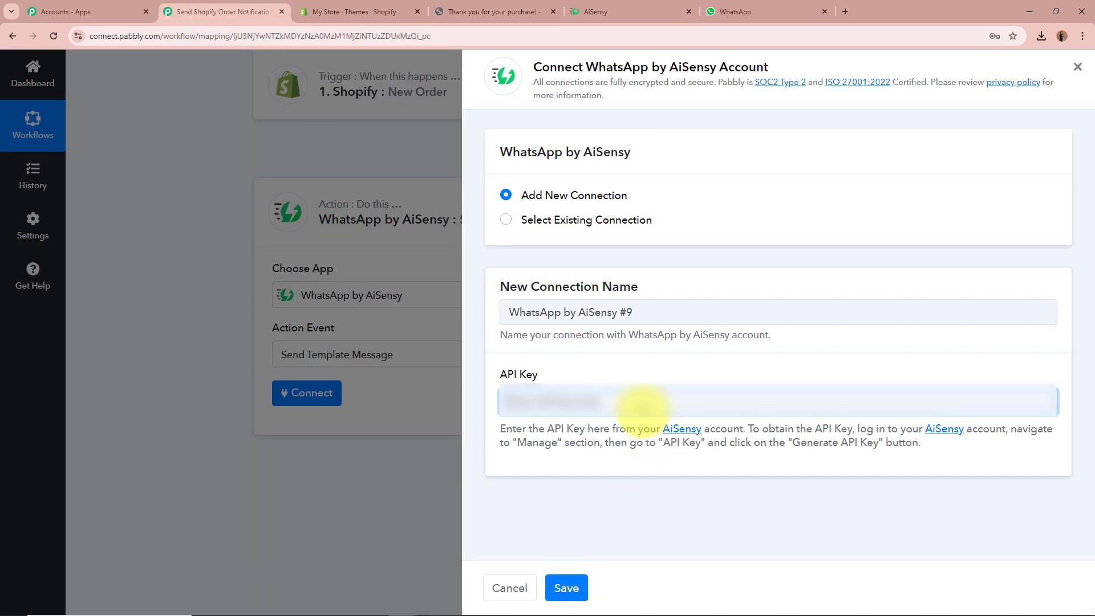
{"action": "left_click", "coordinate": [582, 589]}
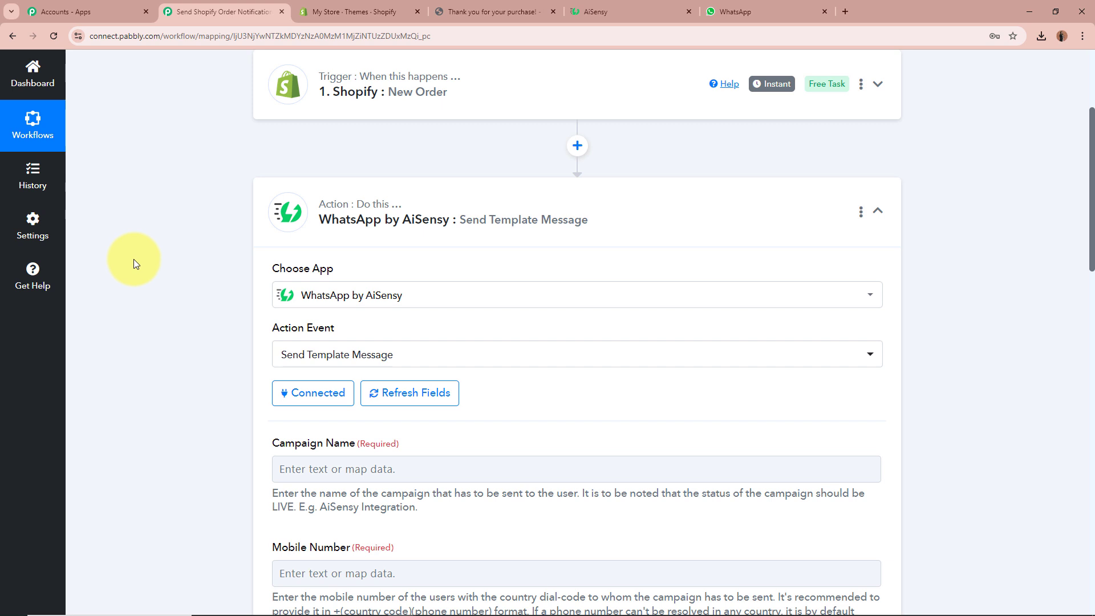
{"action": "scroll", "coordinate": [176, 299], "scroll_direction": "down", "scroll_amount": 4}
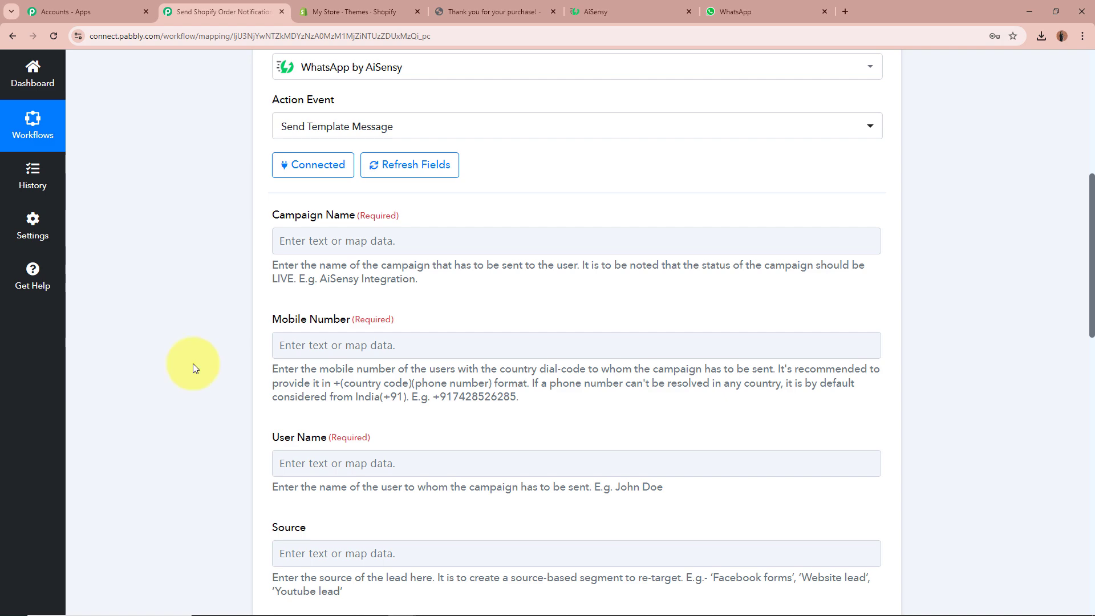
In AiSensy, list all template messages and open the preview of shopify_message_template
{"action": "left_click", "coordinate": [640, 13]}
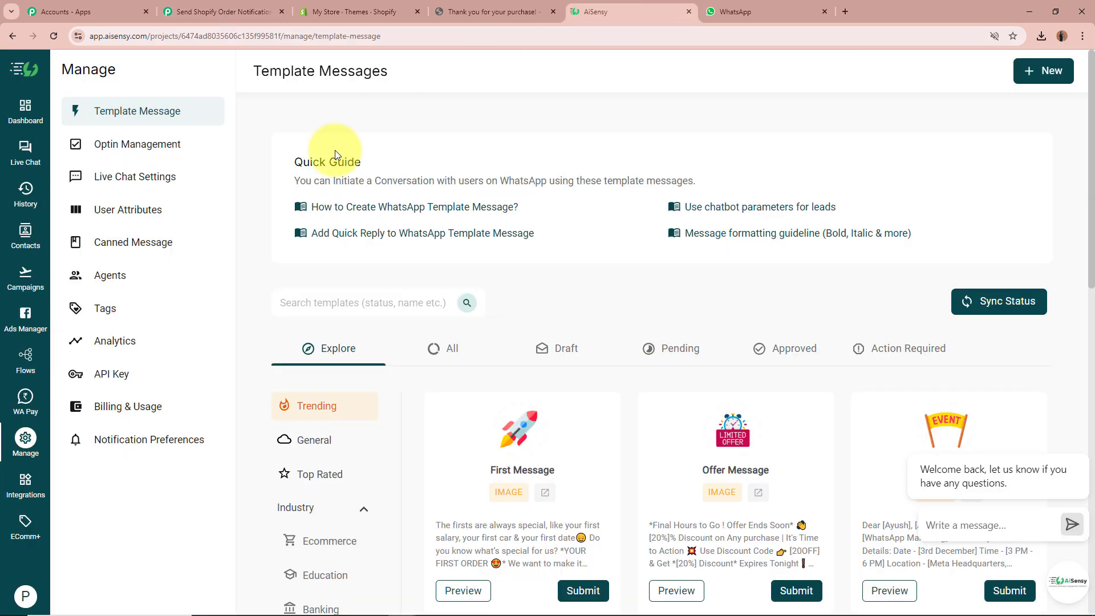
{"action": "left_click", "coordinate": [464, 352]}
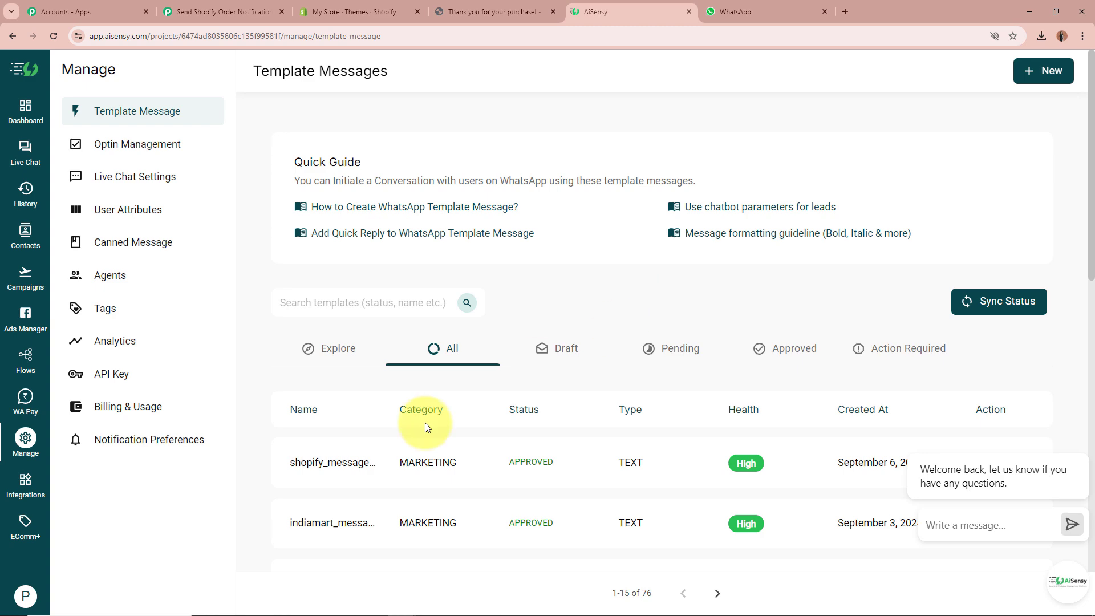
{"action": "left_click", "coordinate": [342, 476]}
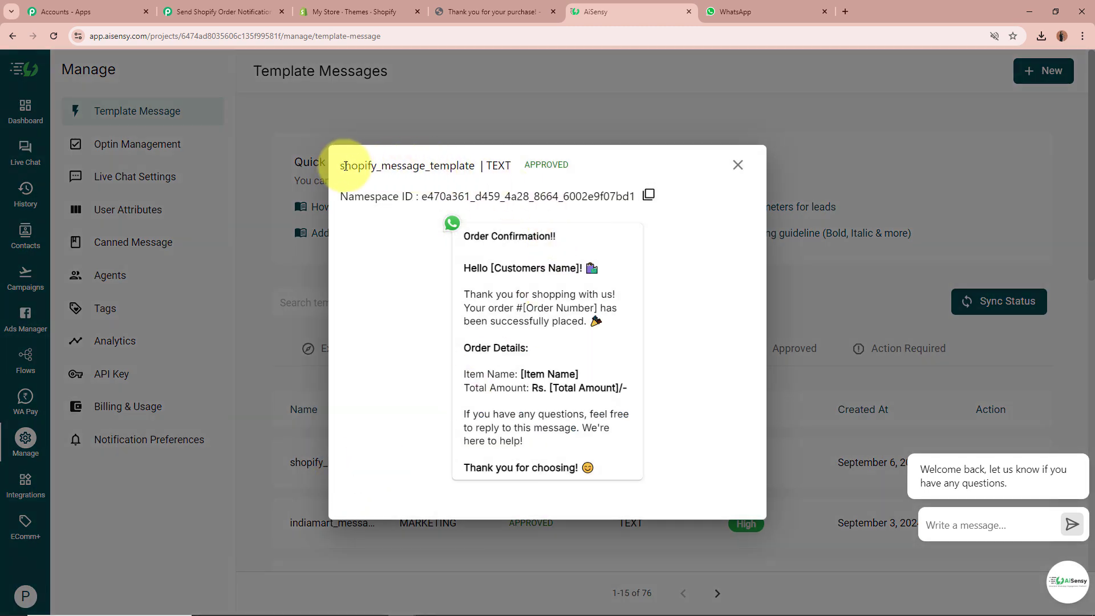
{"action": "left_click_drag", "start_coordinate": [345, 166], "coordinate": [470, 166]}
{"action": "left_click", "coordinate": [382, 299]}
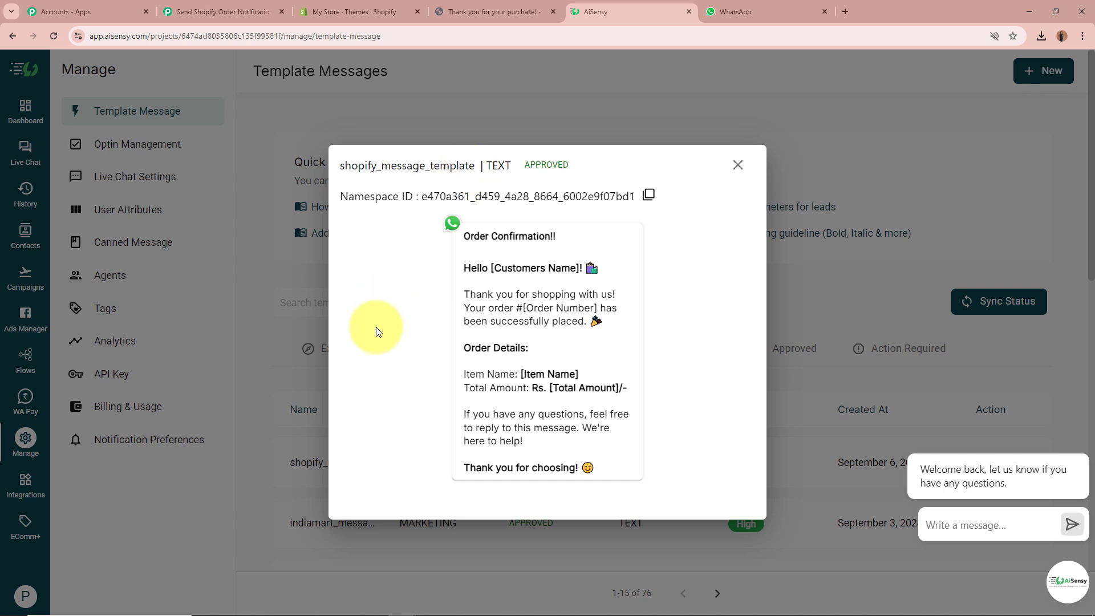
Review the template's heading, the customer name placeholder in the greeting, and the order number placeholder in the thank-you text
{"action": "left_click_drag", "start_coordinate": [461, 236], "coordinate": [610, 237]}
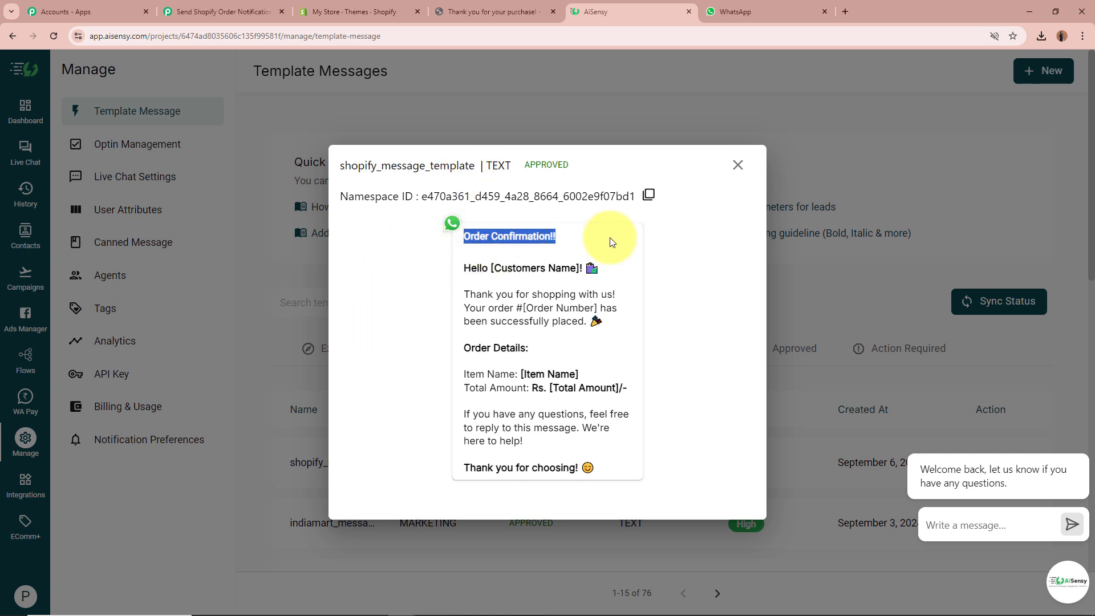
{"action": "left_click", "coordinate": [475, 269]}
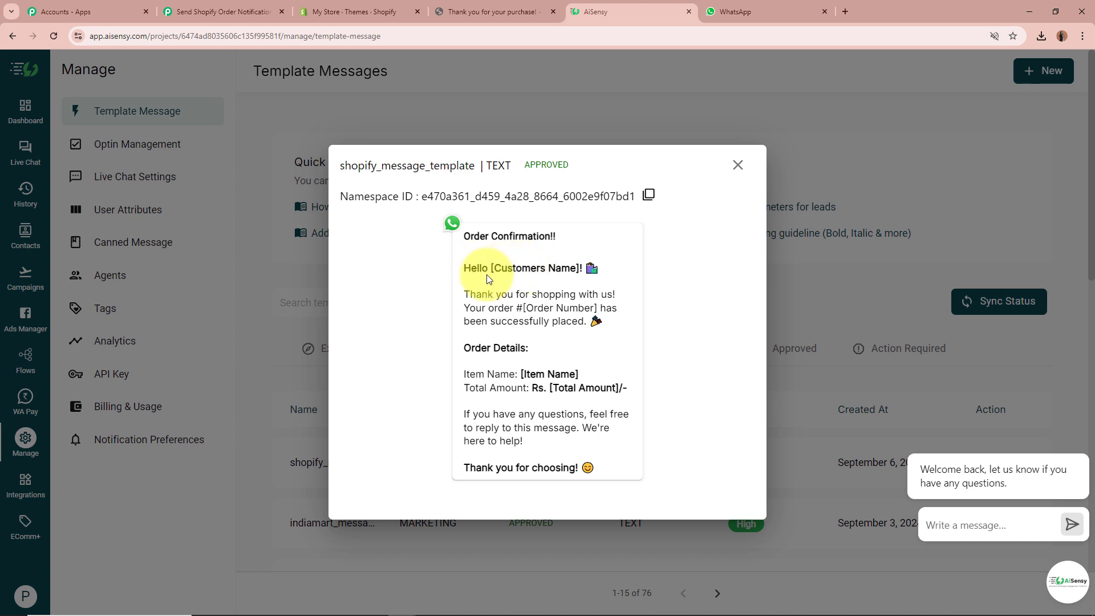
{"action": "left_click_drag", "start_coordinate": [491, 267], "coordinate": [597, 268]}
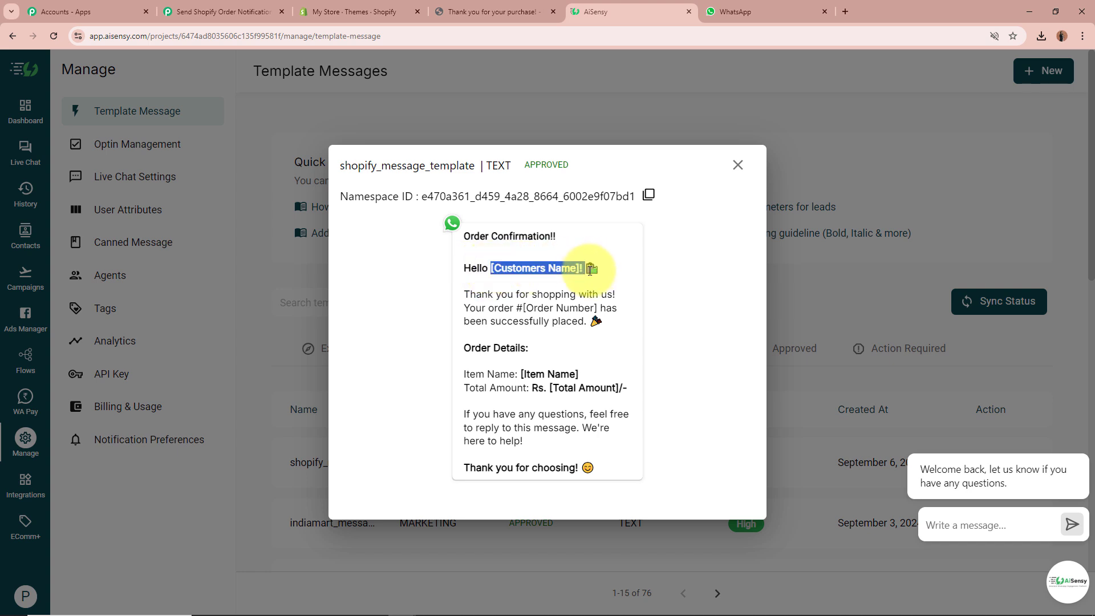
{"action": "left_click", "coordinate": [507, 269]}
{"action": "left_click_drag", "start_coordinate": [493, 268], "coordinate": [579, 272]}
{"action": "left_click", "coordinate": [575, 266]}
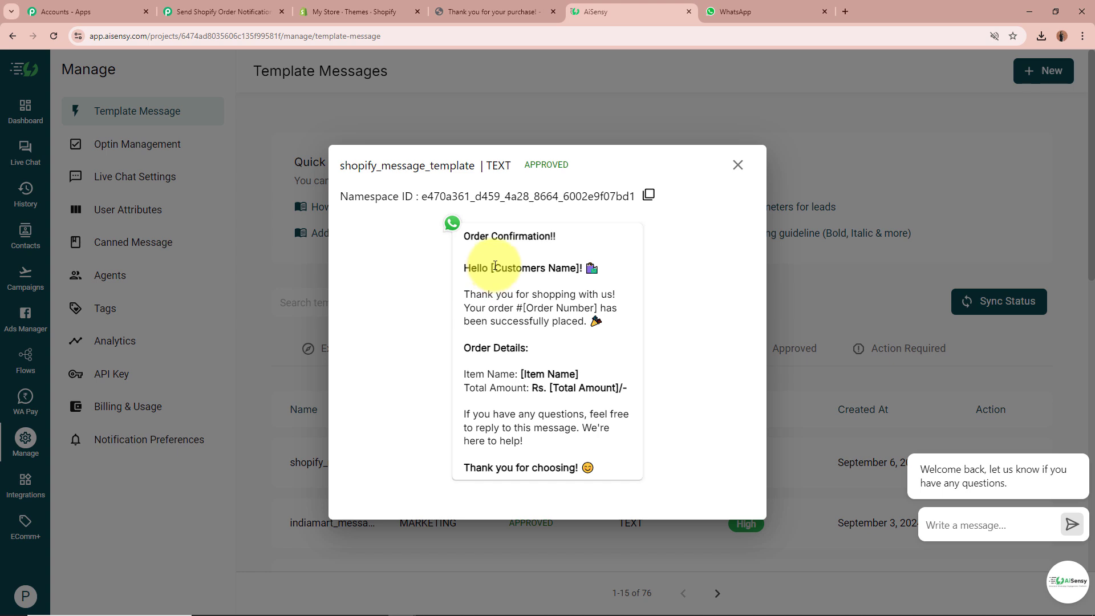
{"action": "left_click_drag", "start_coordinate": [495, 265], "coordinate": [578, 265]}
{"action": "left_click", "coordinate": [576, 265]}
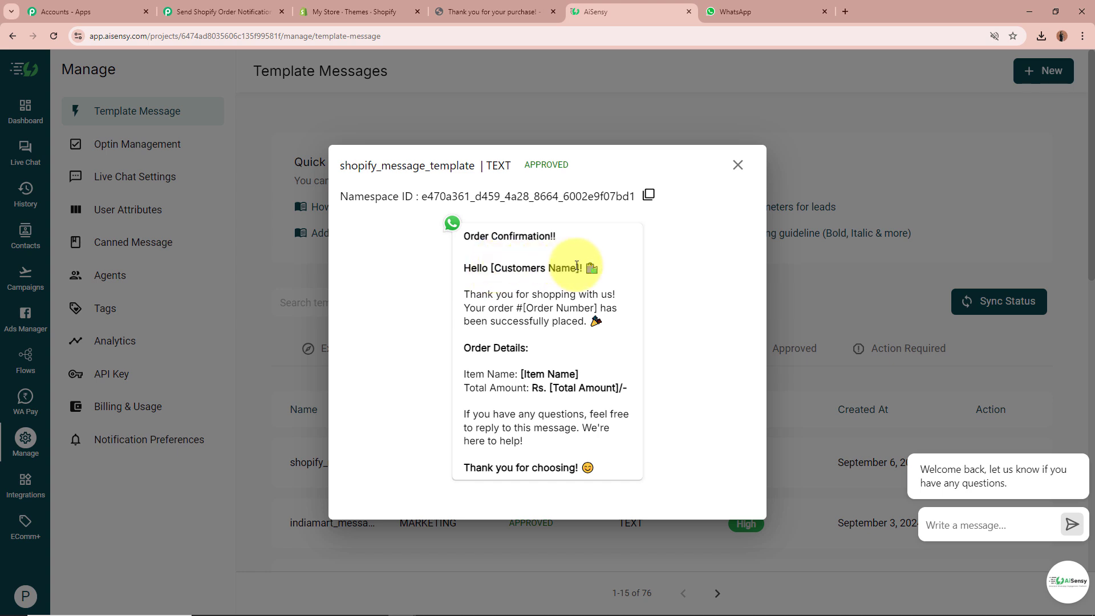
{"action": "left_click_drag", "start_coordinate": [464, 268], "coordinate": [585, 267]}
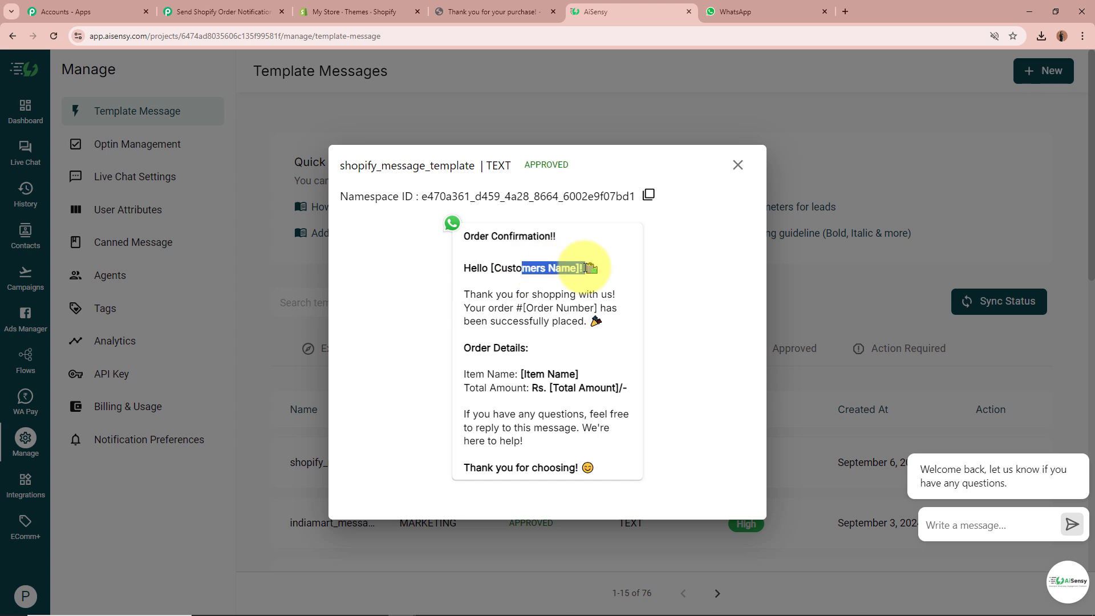
{"action": "left_click_drag", "start_coordinate": [464, 293], "coordinate": [614, 295]}
{"action": "left_click_drag", "start_coordinate": [464, 308], "coordinate": [526, 308]}
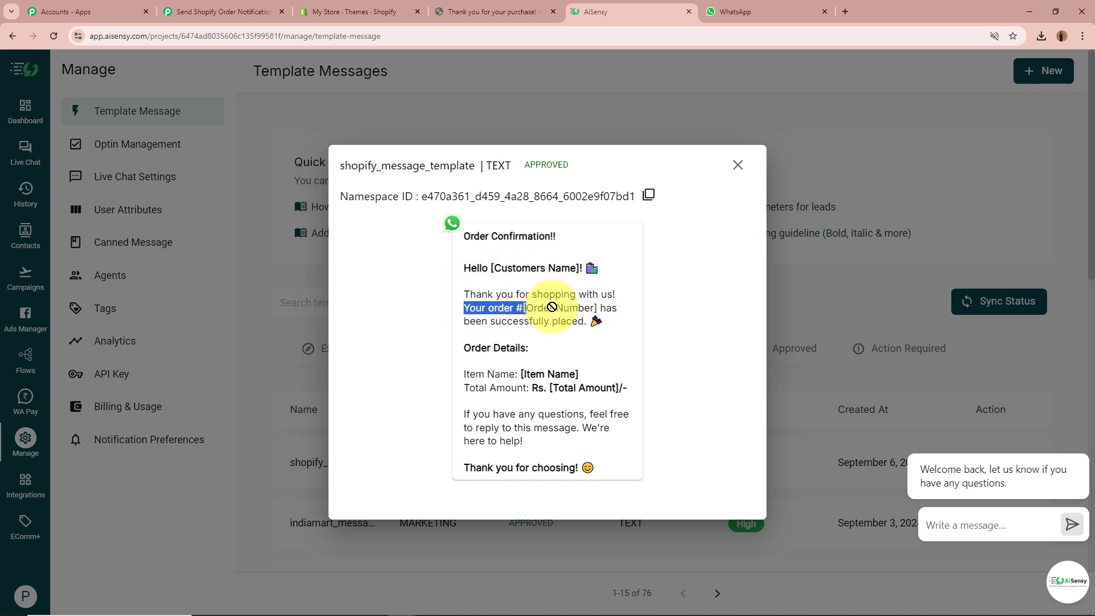
{"action": "left_click", "coordinate": [527, 308]}
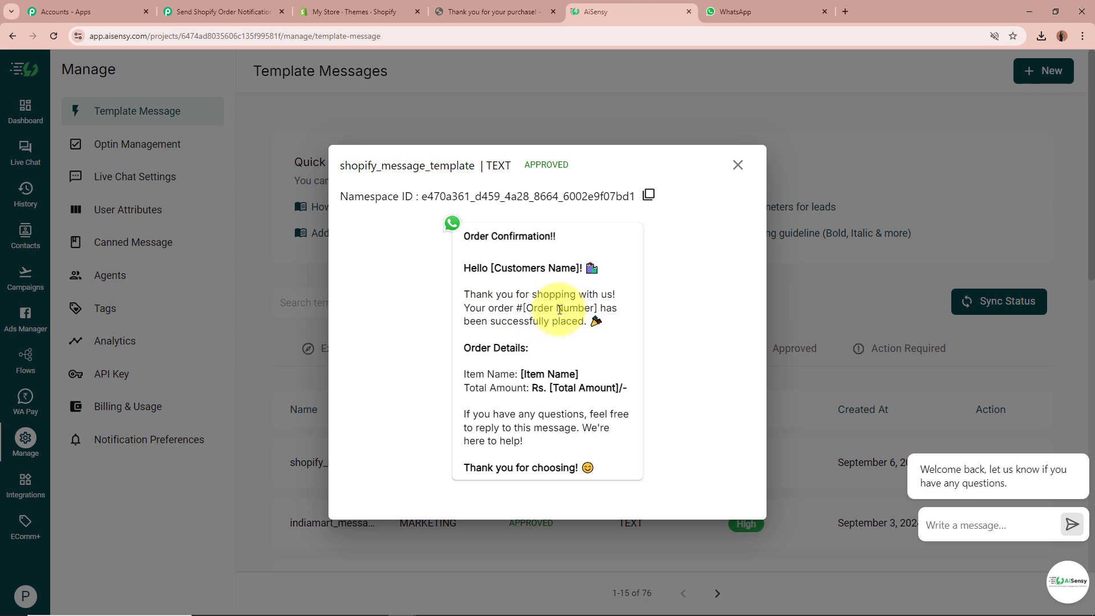
{"action": "left_click_drag", "start_coordinate": [535, 308], "coordinate": [593, 308]}
{"action": "double_click", "coordinate": [607, 308]}
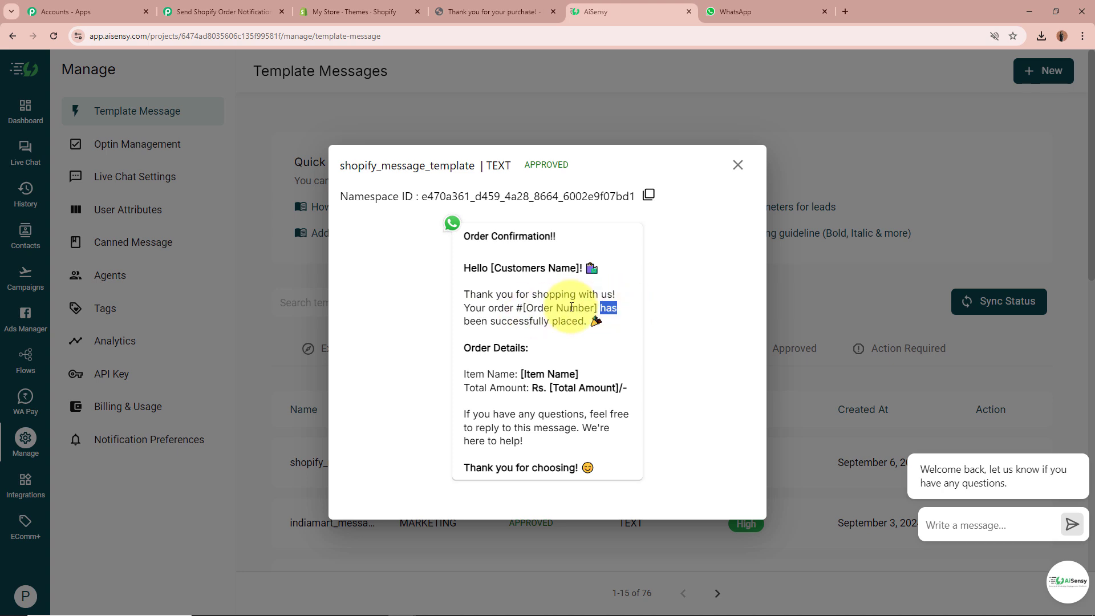
Examine the template's item name and total amount placeholders and its closing text, and close the preview
{"action": "left_click_drag", "start_coordinate": [469, 332], "coordinate": [603, 323]}
{"action": "left_click", "coordinate": [580, 333]}
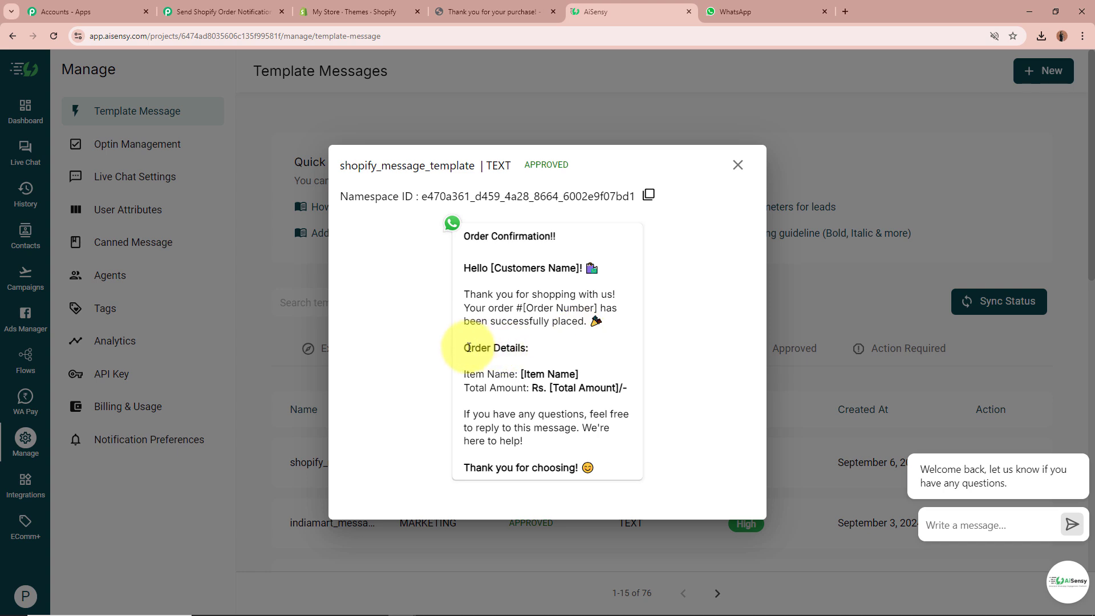
{"action": "left_click_drag", "start_coordinate": [471, 348], "coordinate": [570, 350]}
{"action": "left_click_drag", "start_coordinate": [471, 374], "coordinate": [570, 374]}
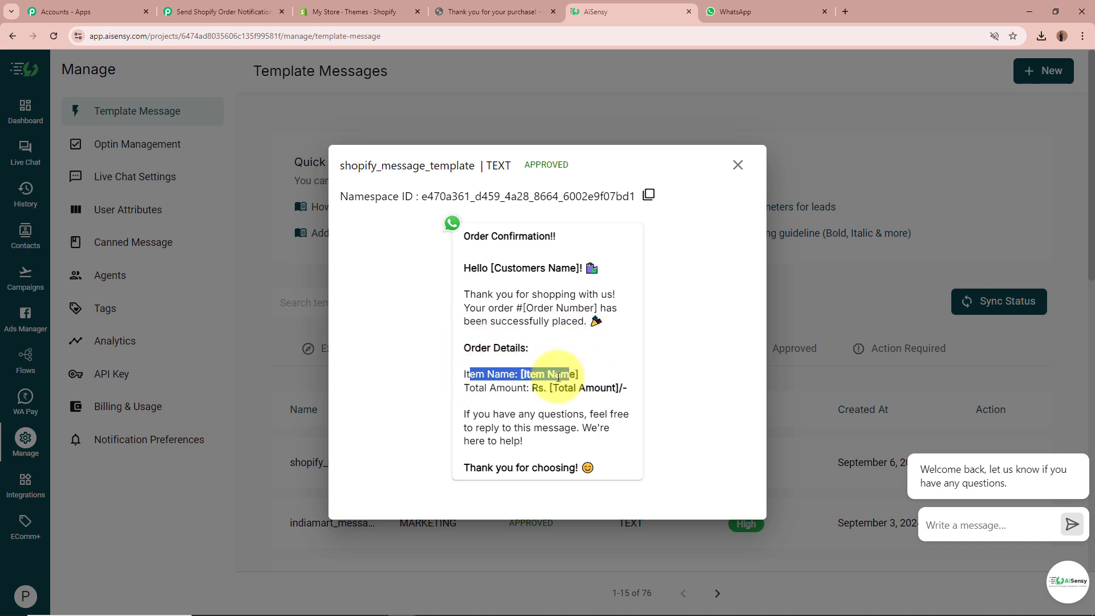
{"action": "left_click_drag", "start_coordinate": [467, 388], "coordinate": [569, 387]}
{"action": "left_click", "coordinate": [570, 387]}
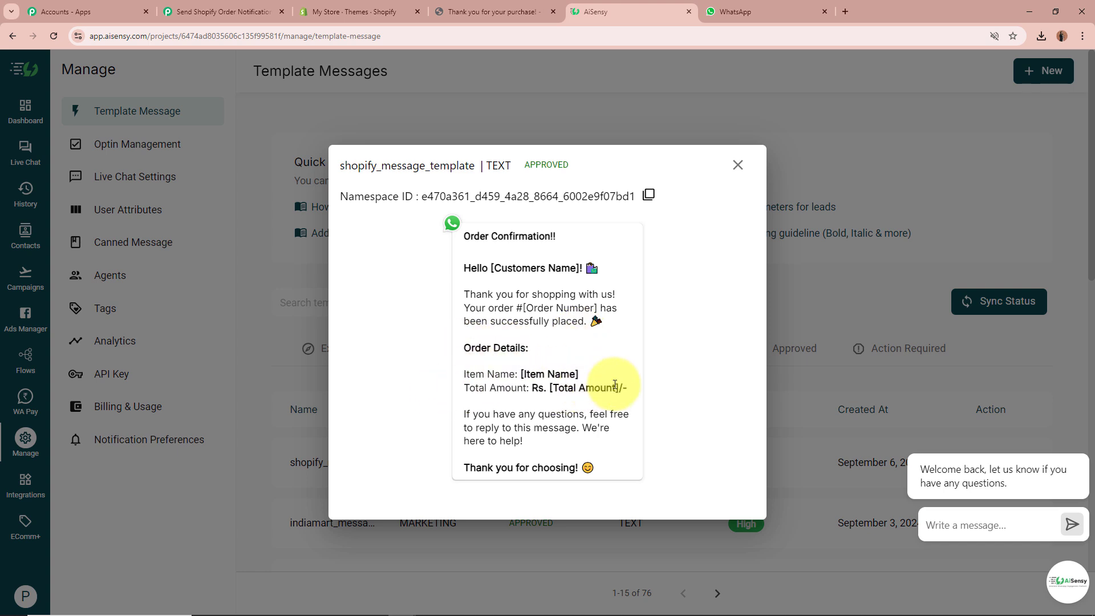
{"action": "left_click_drag", "start_coordinate": [464, 415], "coordinate": [500, 427]}
{"action": "left_click", "coordinate": [479, 440]}
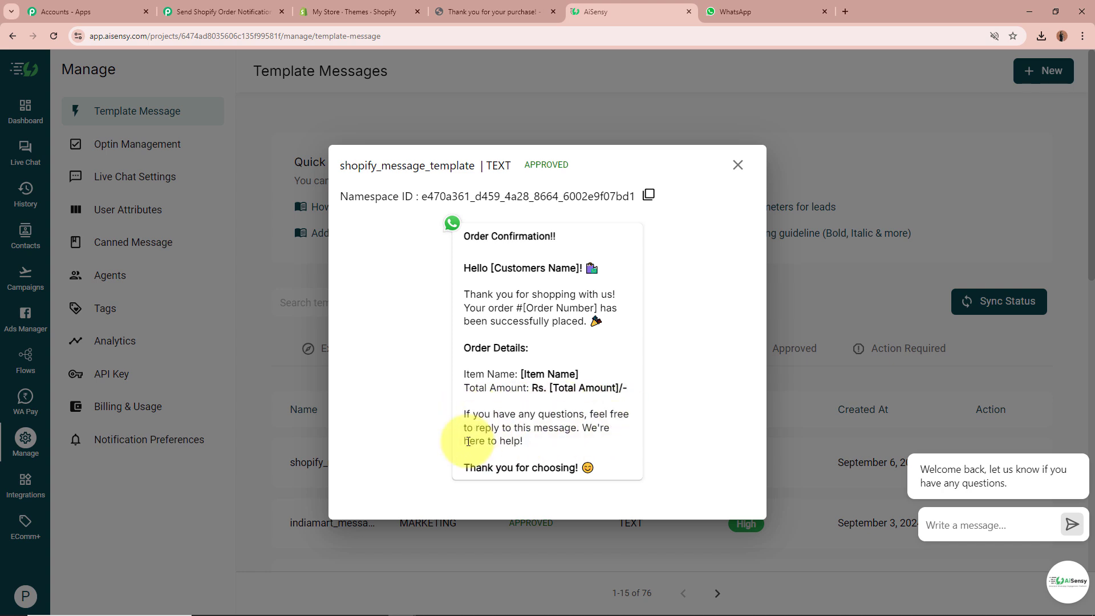
{"action": "left_click_drag", "start_coordinate": [464, 467], "coordinate": [614, 470]}
{"action": "left_click", "coordinate": [623, 453]}
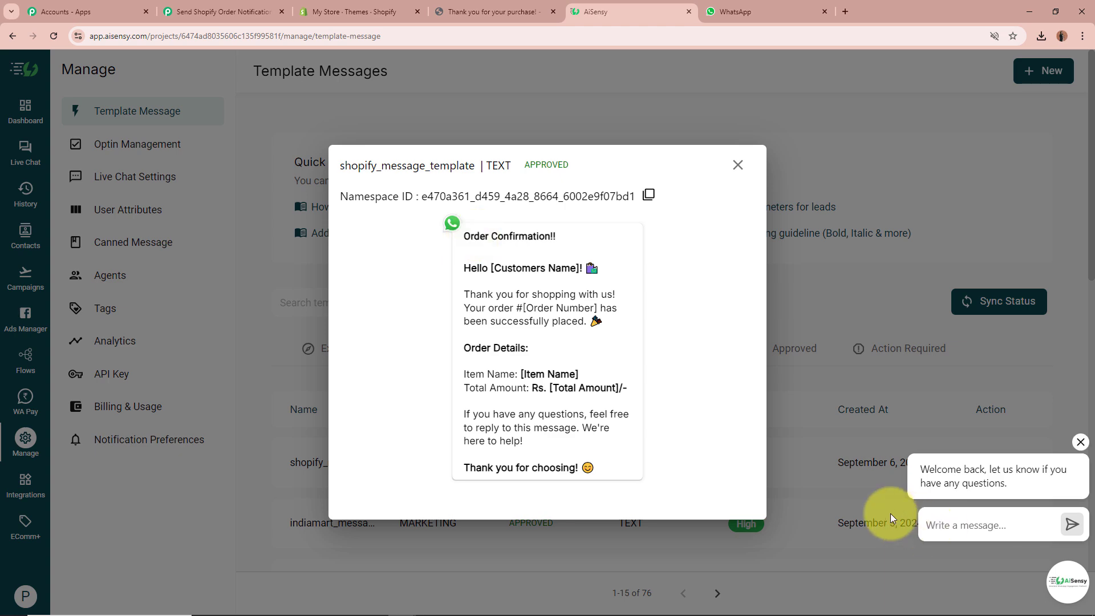
{"action": "left_click", "coordinate": [736, 162]}
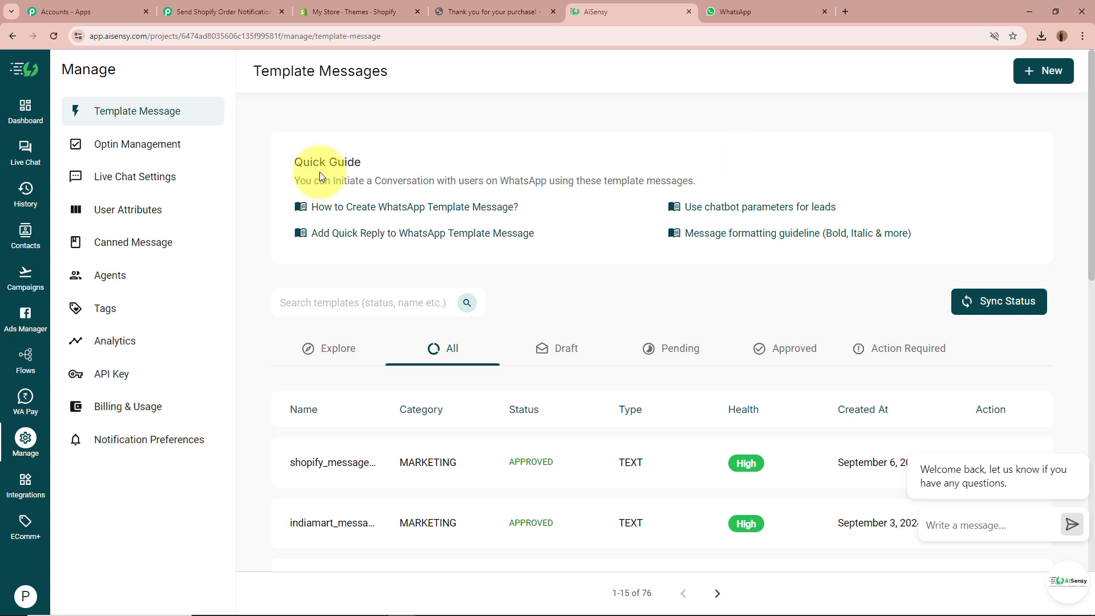
Go to AiSensy's campaigns and launch a new campaign of the API Campaign type
{"action": "left_click", "coordinate": [28, 277]}
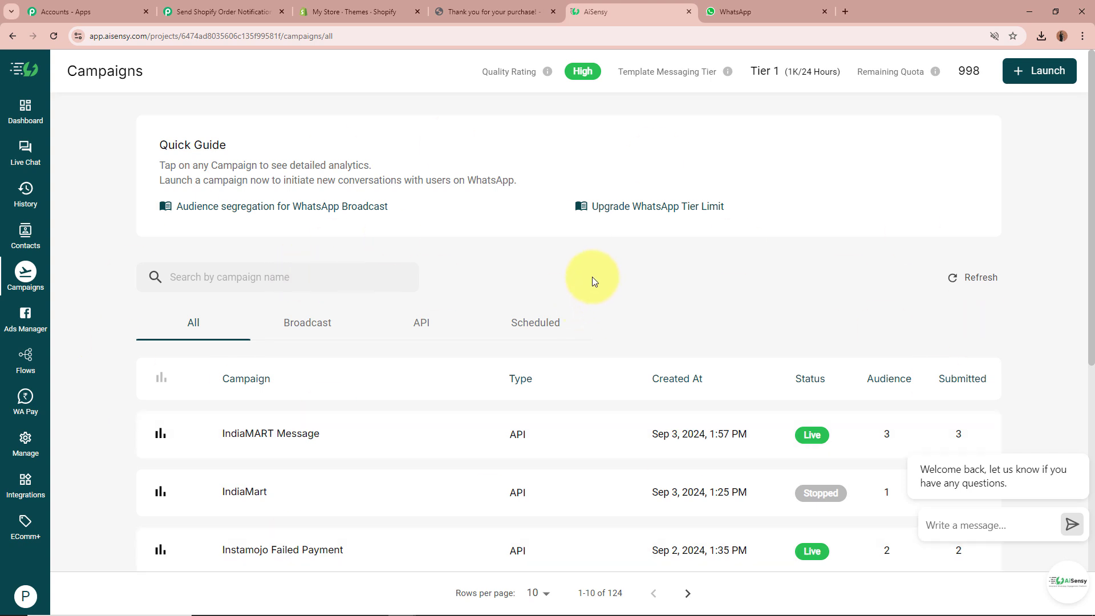
{"action": "left_click", "coordinate": [1047, 71]}
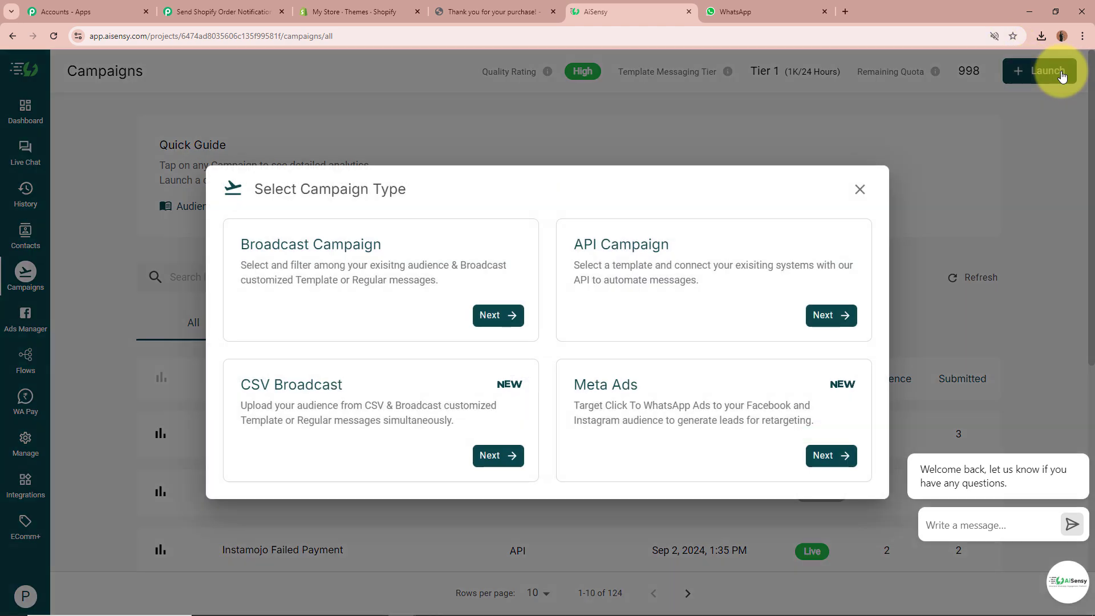
{"action": "left_click_drag", "start_coordinate": [254, 194], "coordinate": [452, 191]}
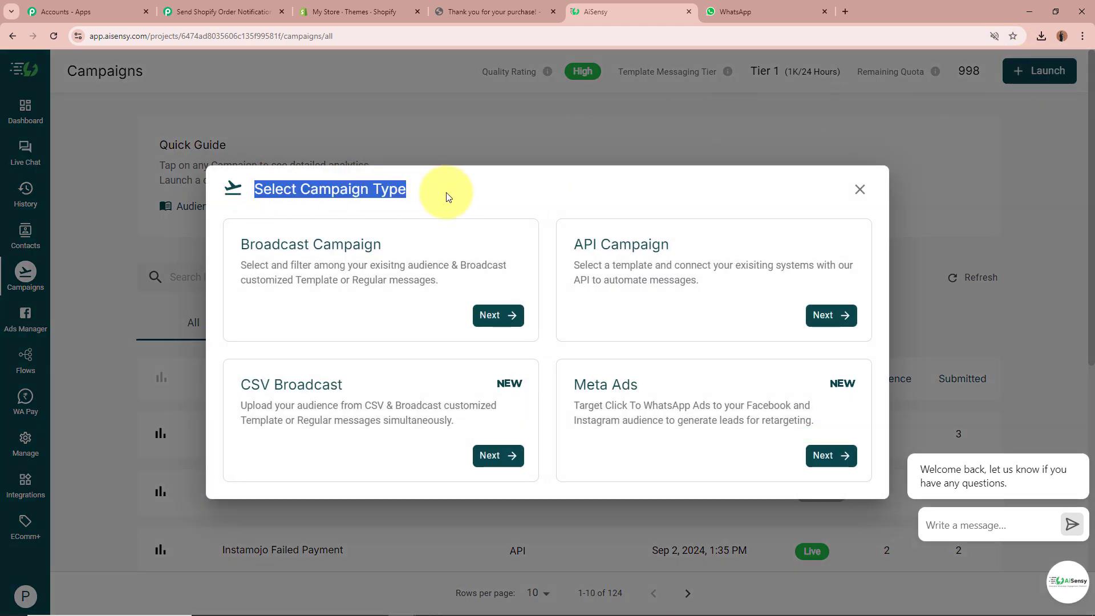
{"action": "left_click", "coordinate": [456, 193]}
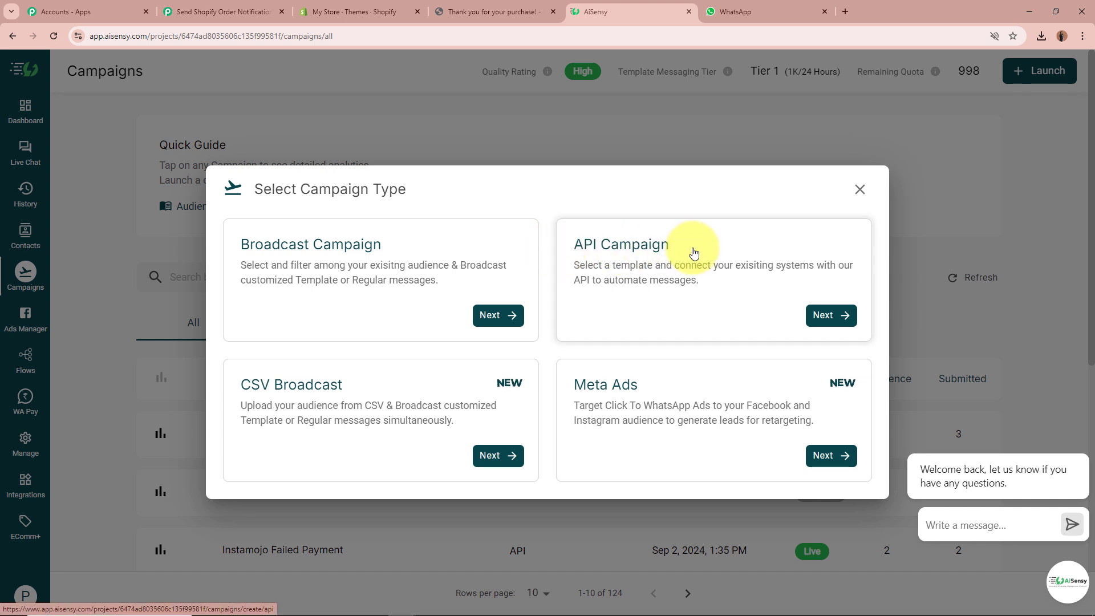
{"action": "left_click", "coordinate": [834, 317]}
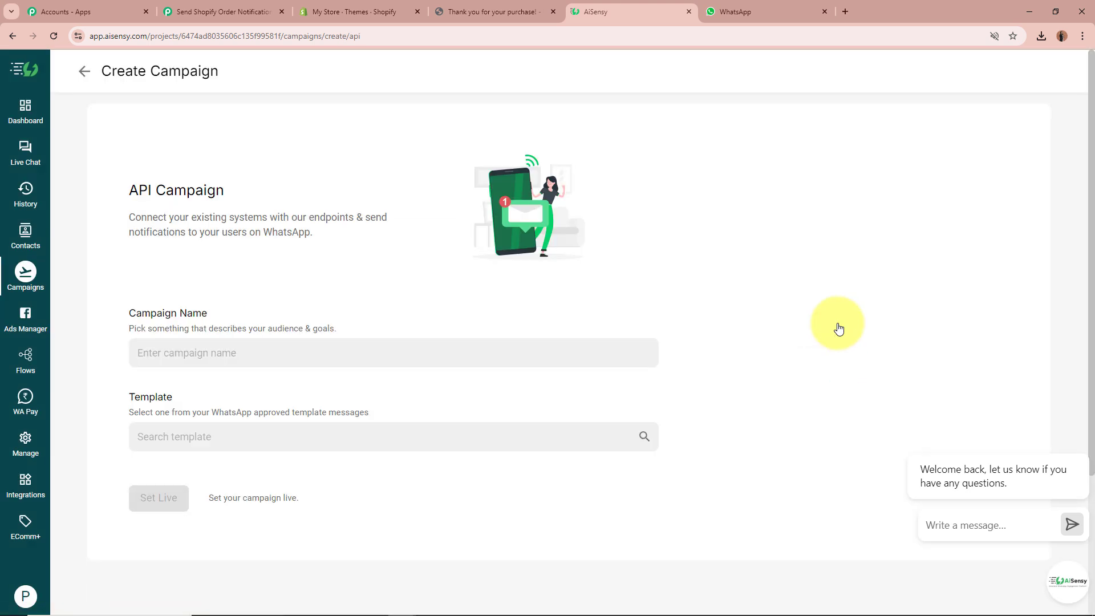
Name the API campaign Shopify Message
{"action": "left_click", "coordinate": [202, 354]}
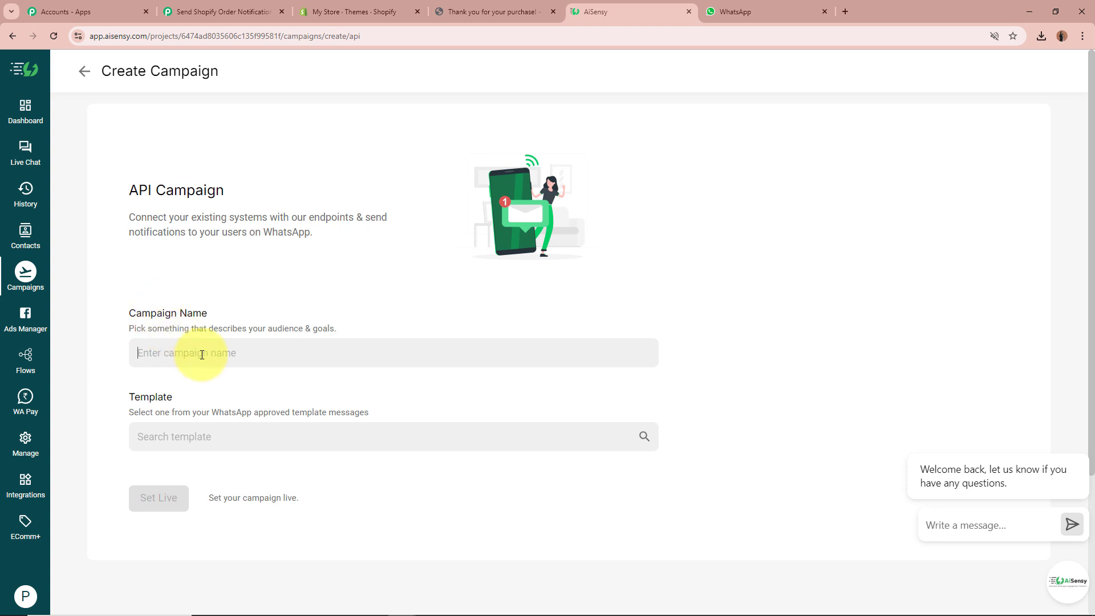
{"action": "type", "text": "S"}
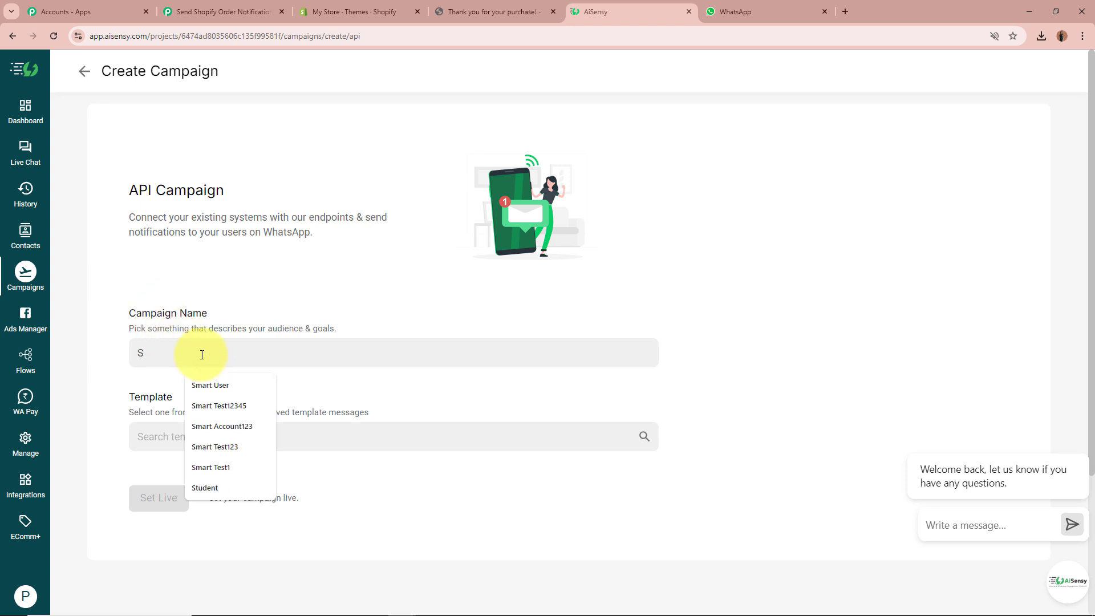
{"action": "type", "text": "h"}
{"action": "key", "text": "Down"}
{"action": "key", "text": "Return"}
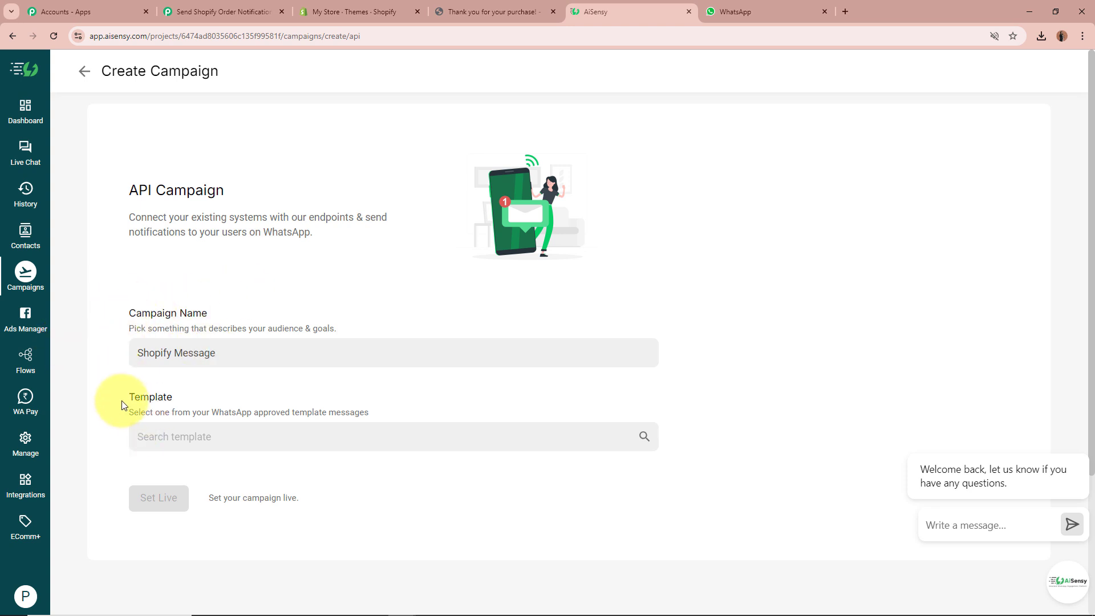
Assign shopify_message_template to the campaign, set it live, and open the campaign's overview
{"action": "left_click", "coordinate": [184, 442]}
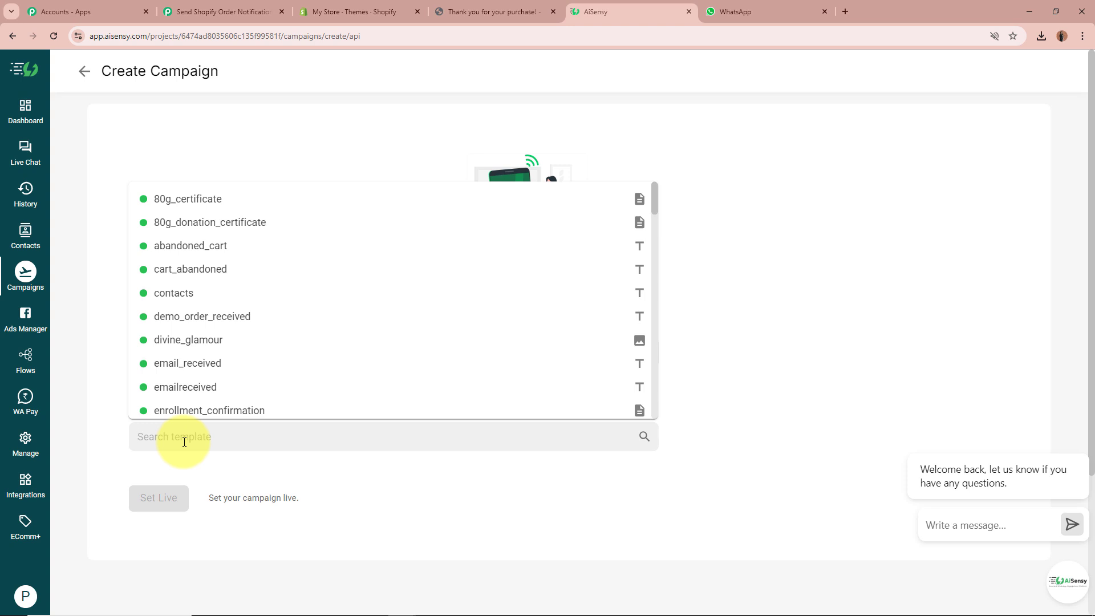
{"action": "type", "text": "shop"}
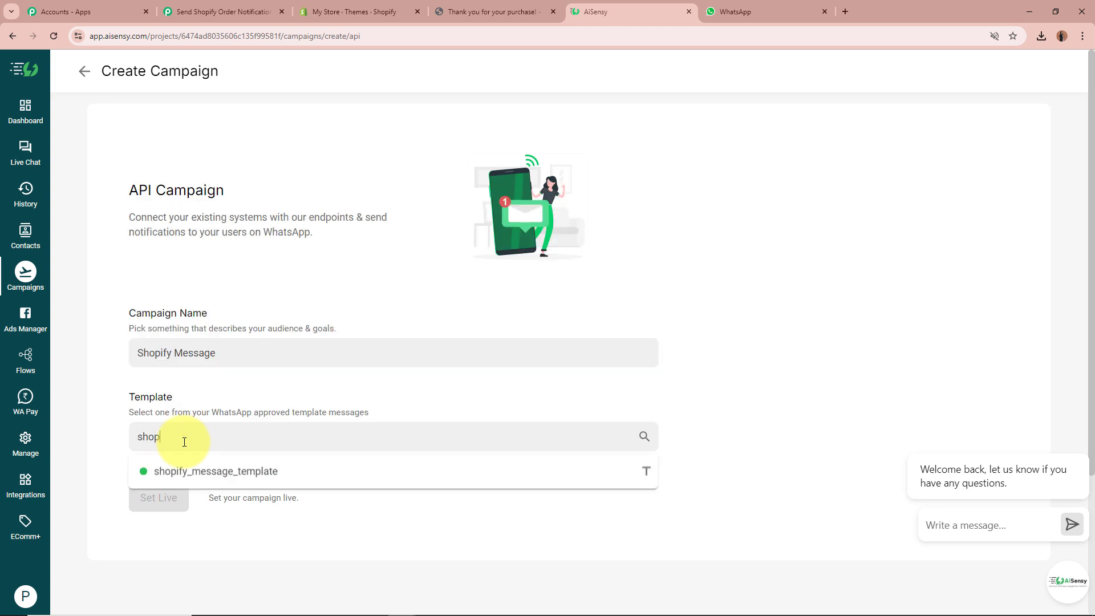
{"action": "mouse_move", "coordinate": [220, 471]}
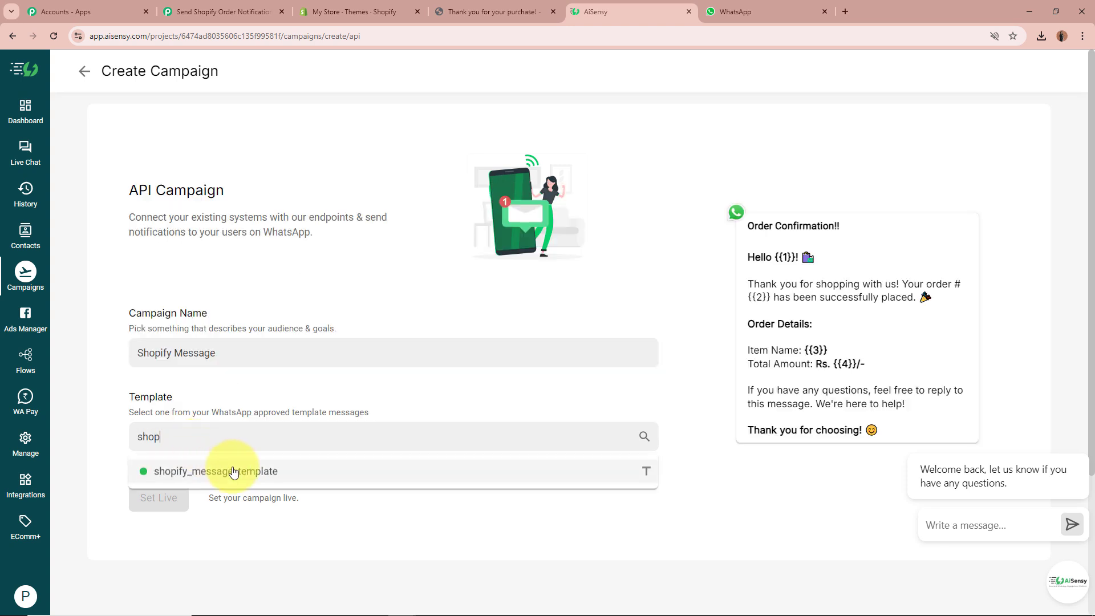
{"action": "left_click", "coordinate": [268, 478]}
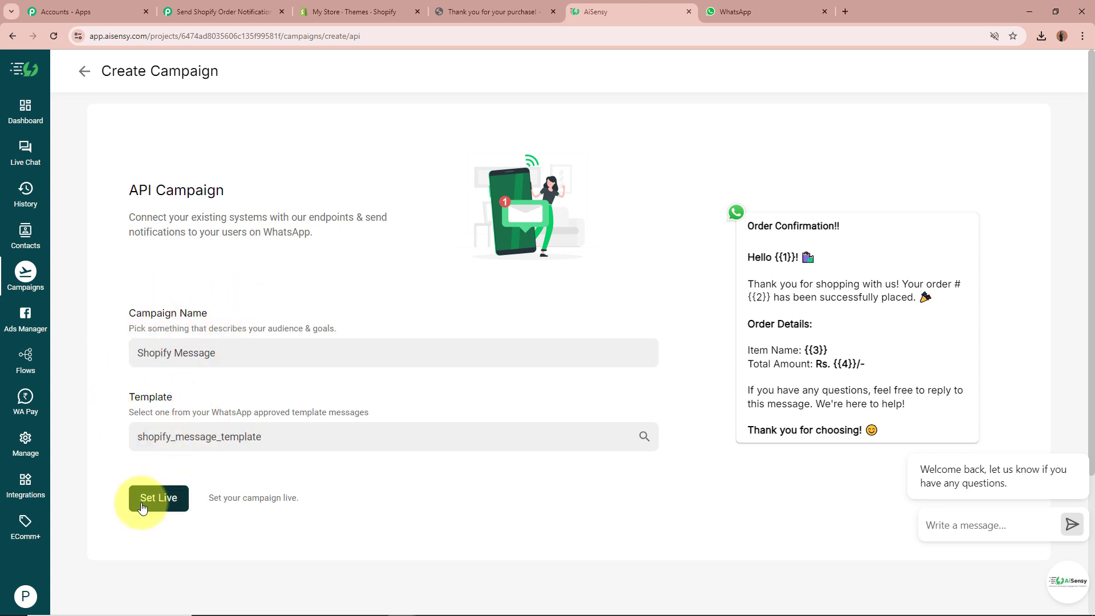
{"action": "left_click", "coordinate": [166, 508]}
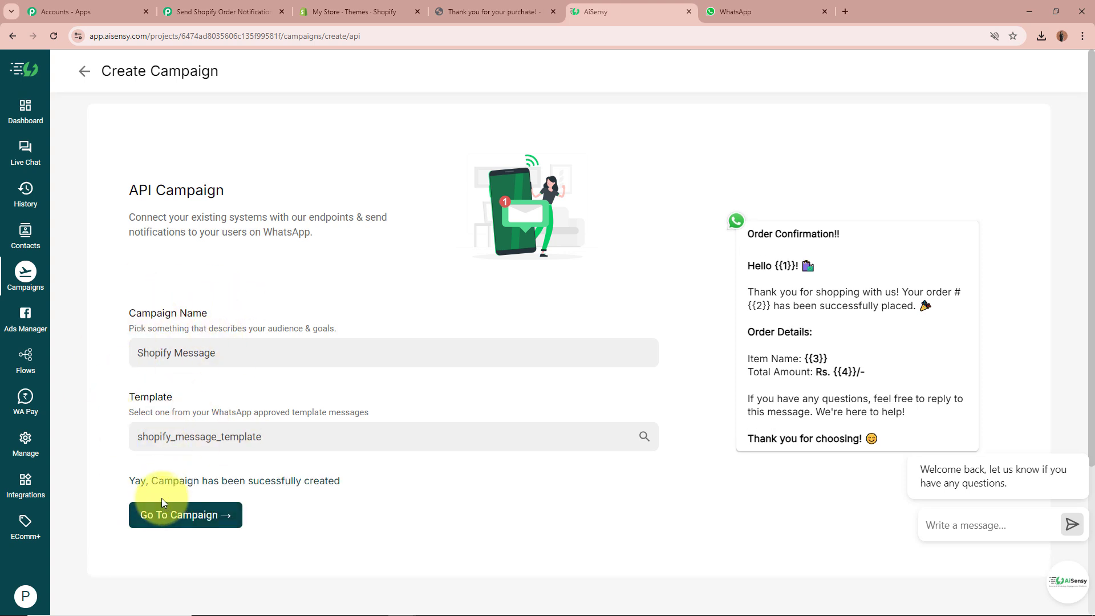
{"action": "left_click", "coordinate": [209, 516]}
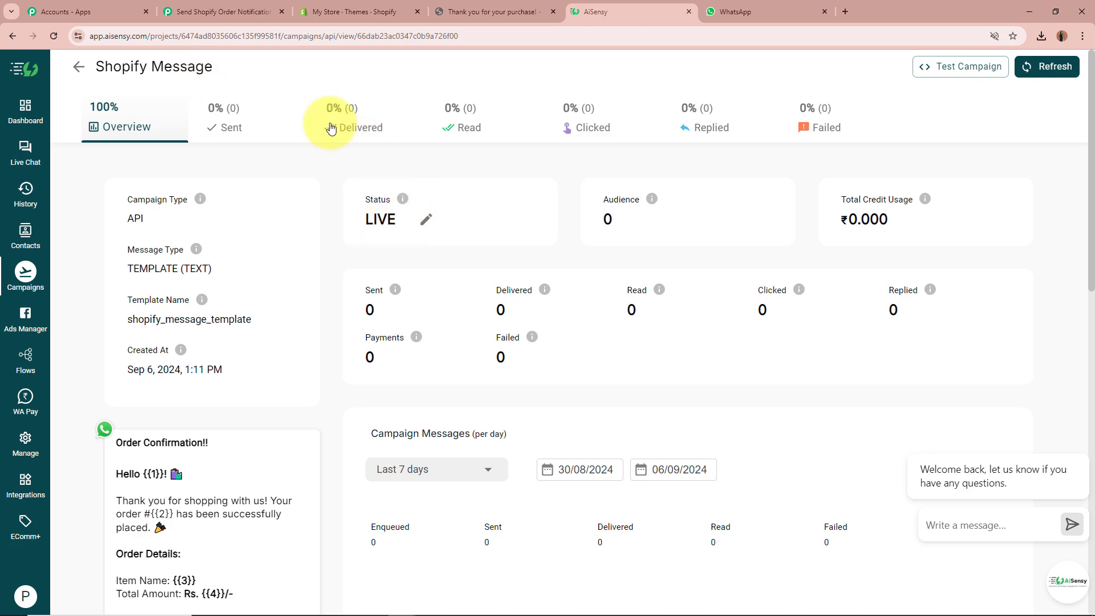
Return to the Pabbly Connect workflow, check the live-status note against the AiSensy campaign, and set the campaign name to Shopify Message
{"action": "left_click", "coordinate": [216, 12]}
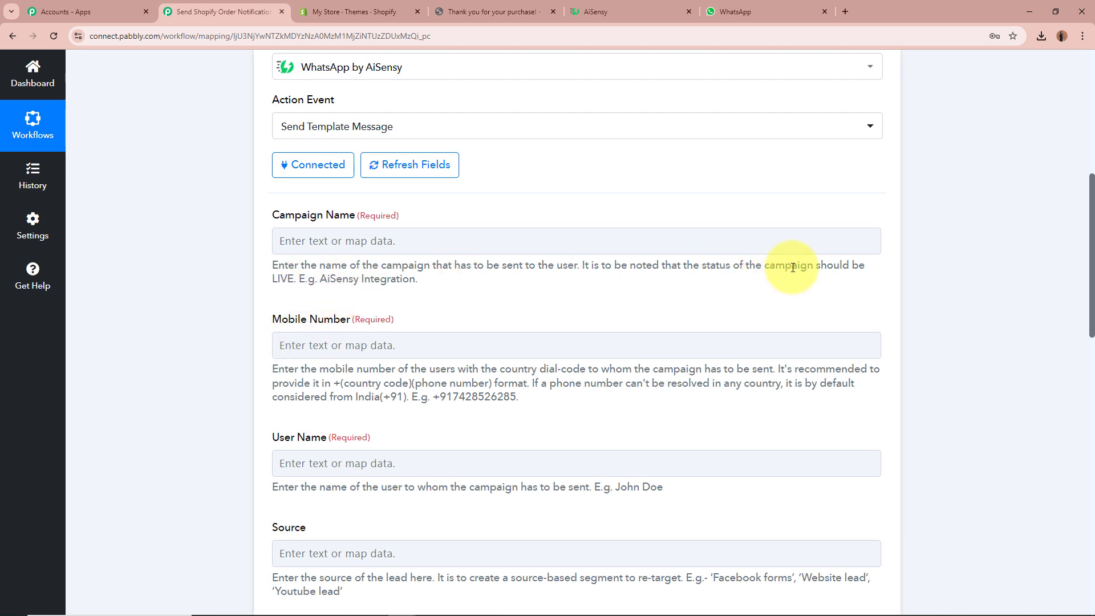
{"action": "left_click_drag", "start_coordinate": [792, 267], "coordinate": [290, 281]}
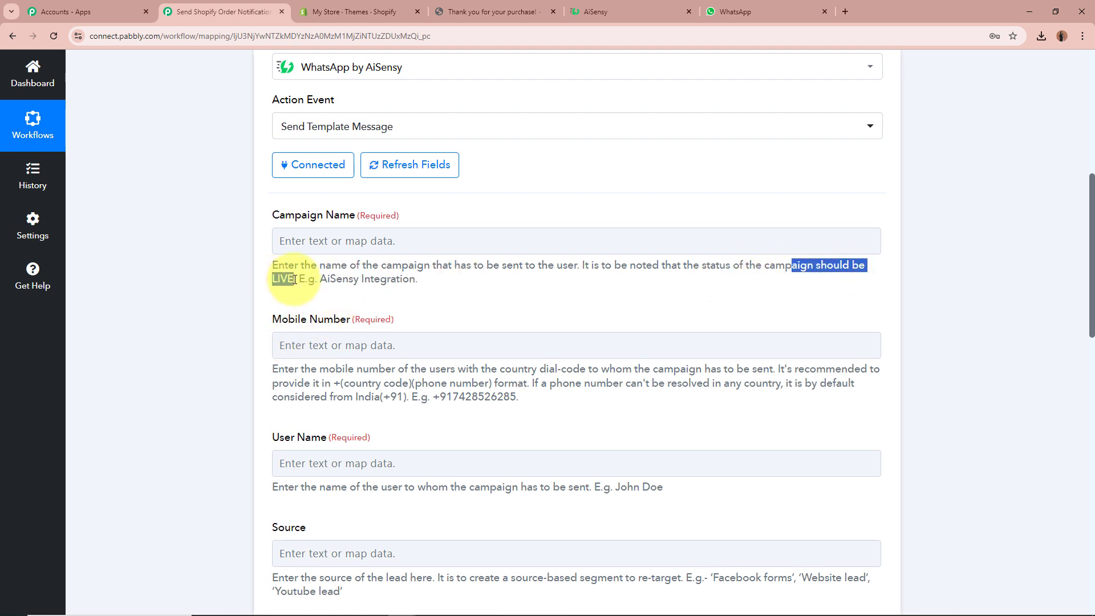
{"action": "left_click", "coordinate": [207, 293]}
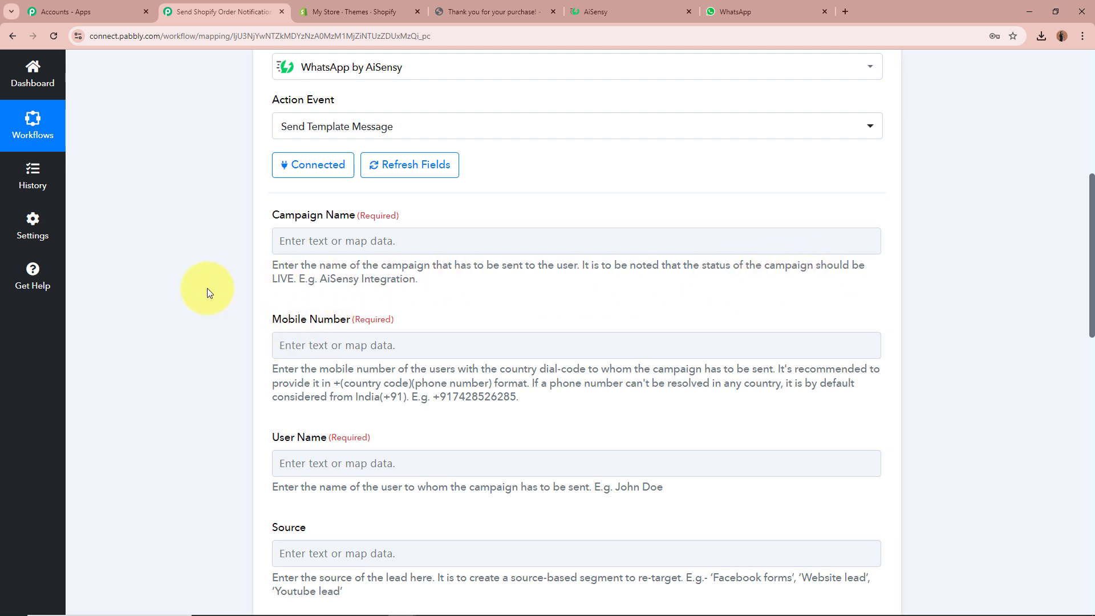
{"action": "left_click", "coordinate": [661, 13]}
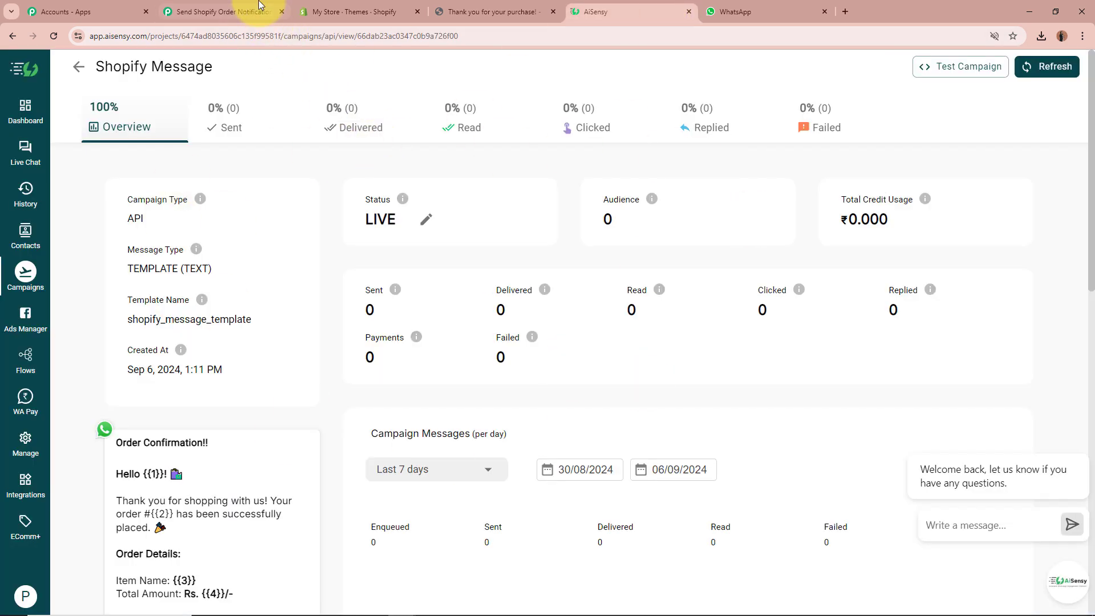
{"action": "left_click", "coordinate": [225, 11]}
{"action": "left_click", "coordinate": [362, 240]}
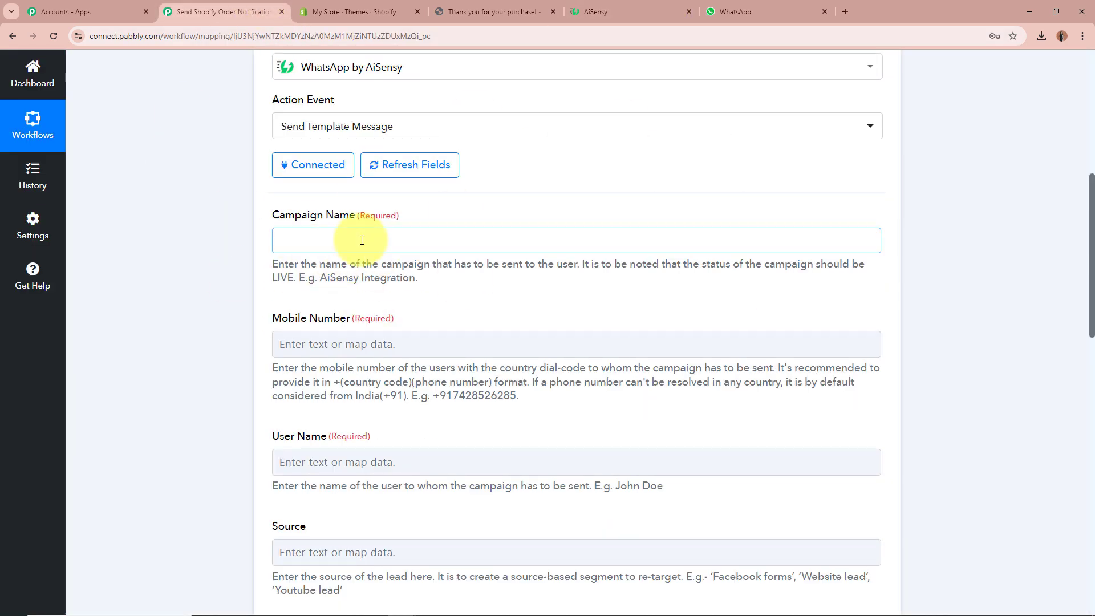
{"action": "type", "text": "Shopify Message"}
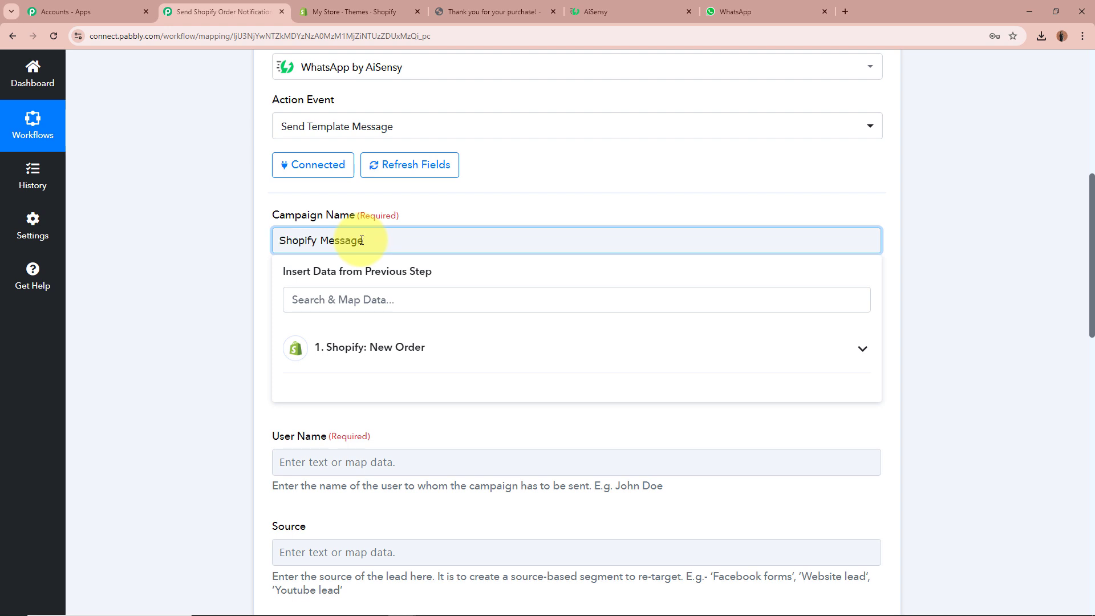
{"action": "left_click", "coordinate": [161, 312]}
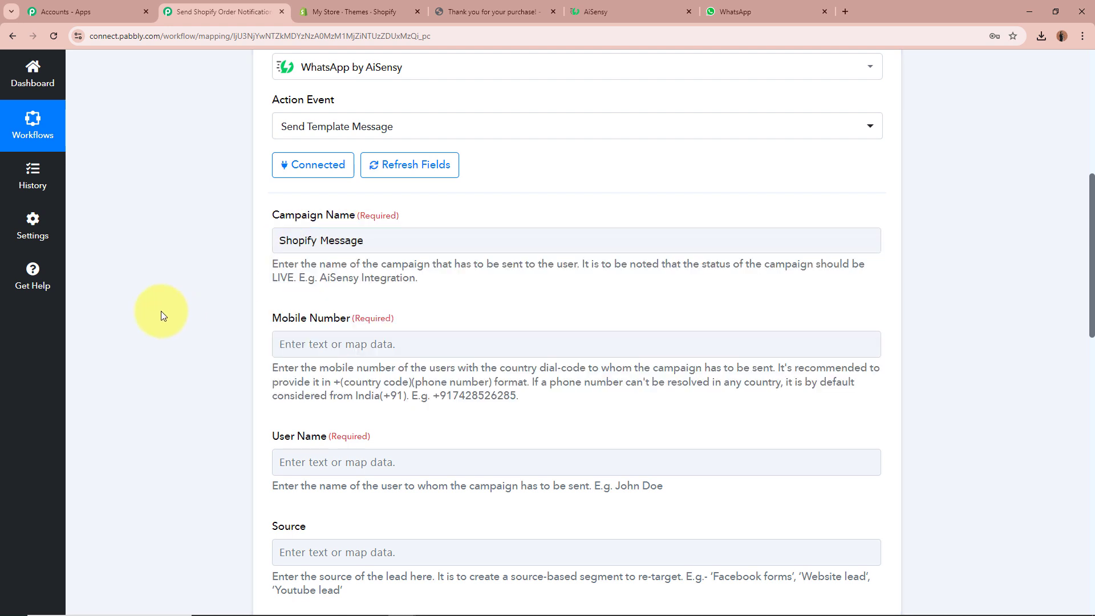
Examine the Shopify New Order data available for mapping into the Mobile Number field
{"action": "scroll", "coordinate": [175, 298], "scroll_direction": "down", "scroll_amount": 1}
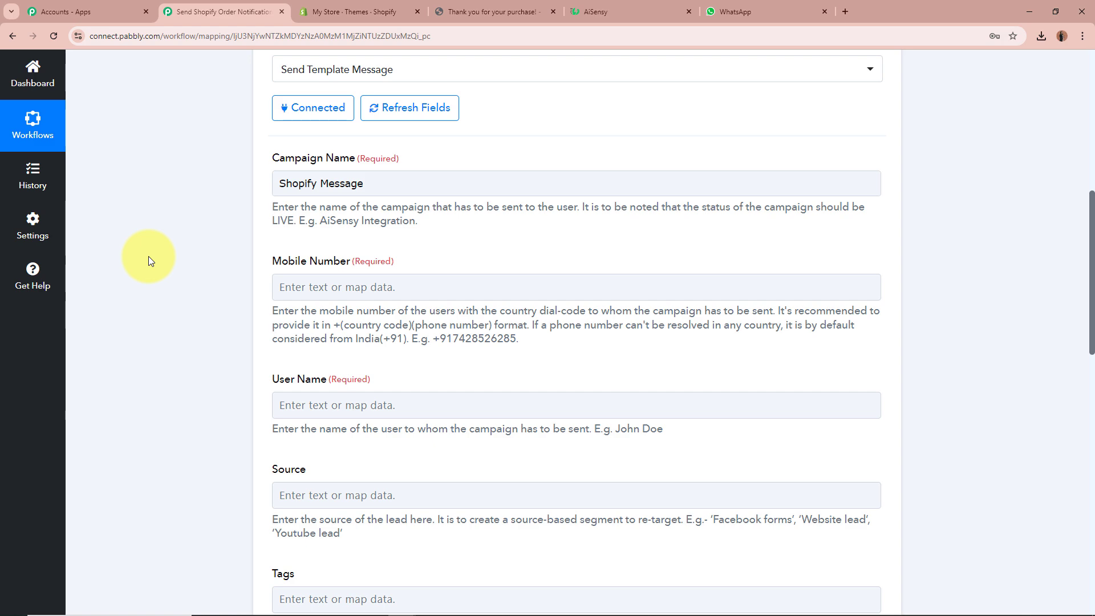
{"action": "scroll", "coordinate": [148, 260], "scroll_direction": "up", "scroll_amount": 8}
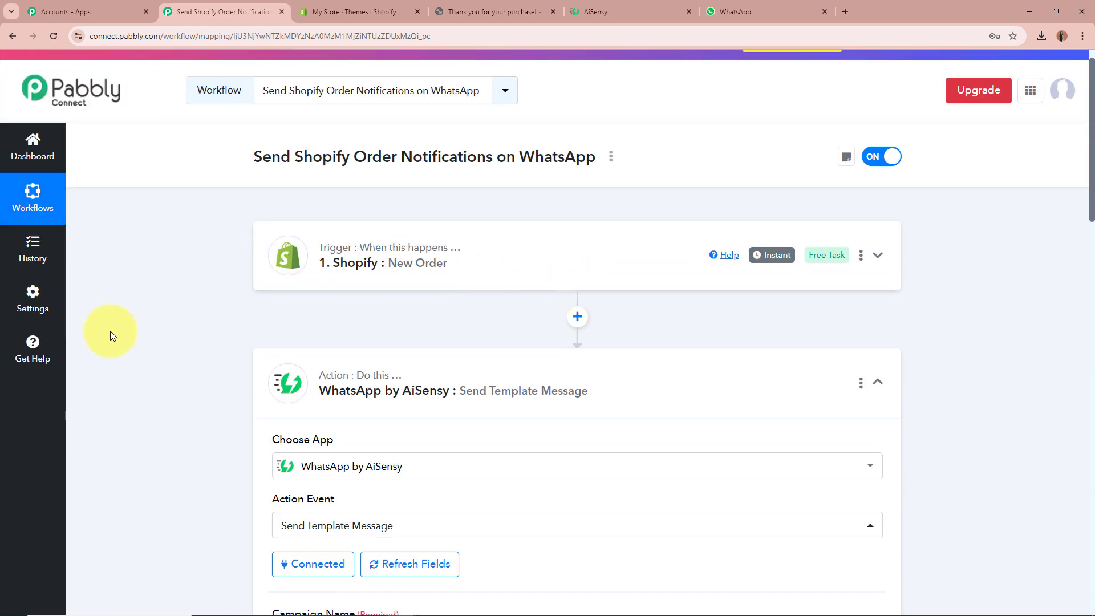
{"action": "scroll", "coordinate": [182, 422], "scroll_direction": "down", "scroll_amount": 7}
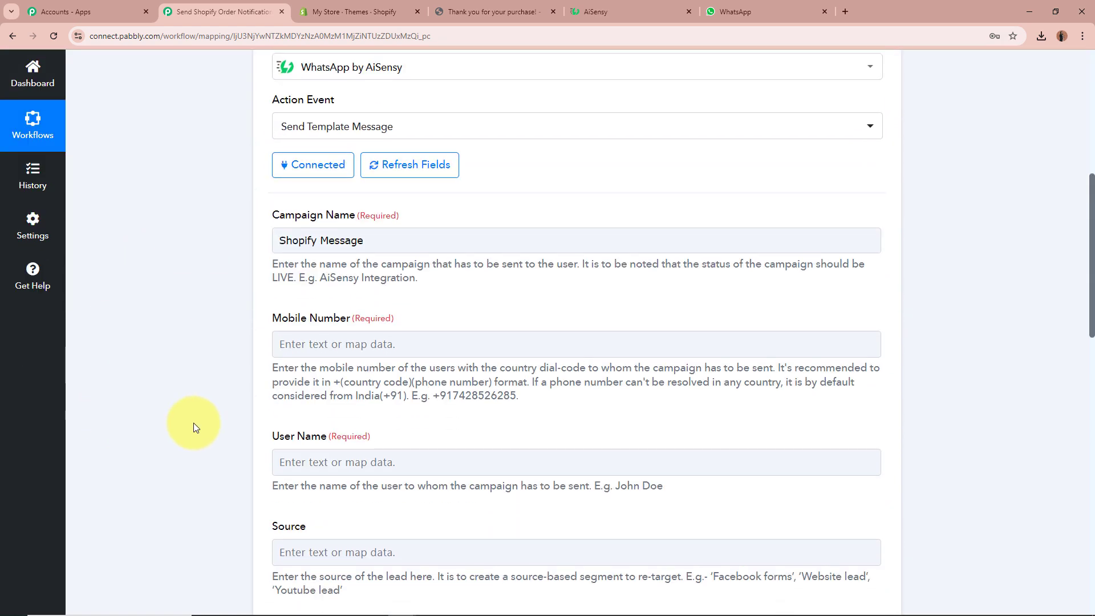
{"action": "left_click", "coordinate": [364, 342]}
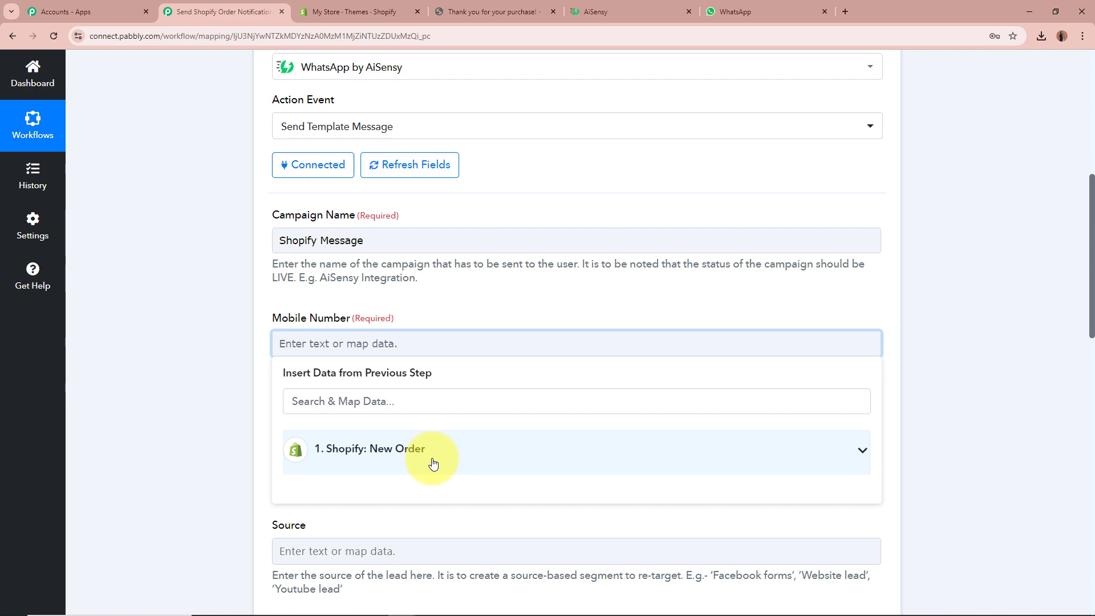
{"action": "scroll", "coordinate": [432, 461], "scroll_direction": "up", "scroll_amount": 6}
{"action": "scroll", "coordinate": [459, 234], "scroll_direction": "down", "scroll_amount": 4}
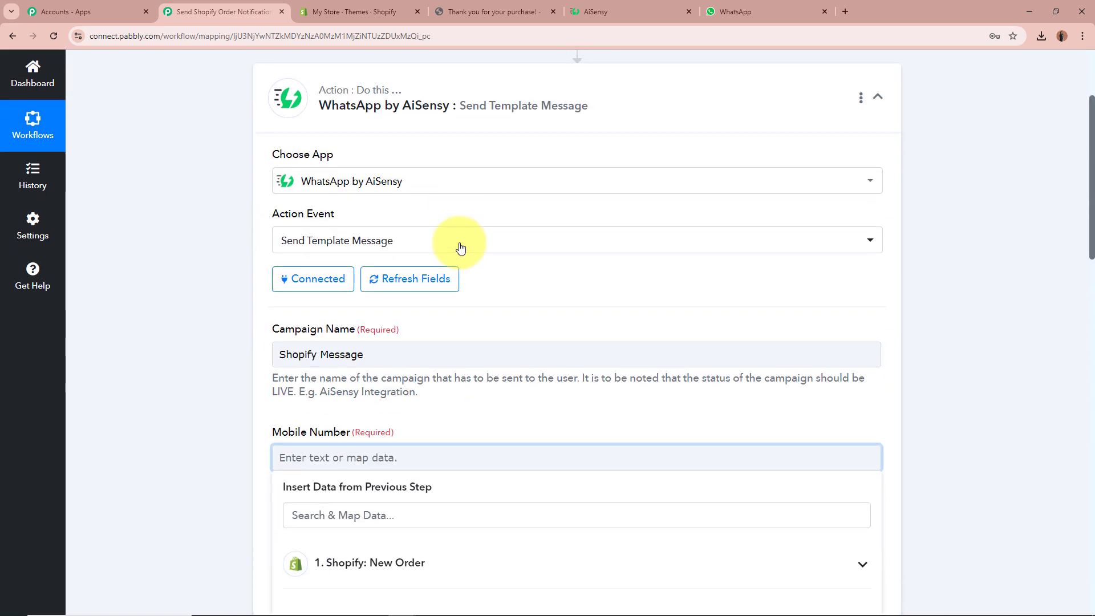
{"action": "scroll", "coordinate": [461, 248], "scroll_direction": "down", "scroll_amount": 4}
{"action": "left_click", "coordinate": [411, 386]}
{"action": "scroll", "coordinate": [379, 452], "scroll_direction": "down", "scroll_amount": 1}
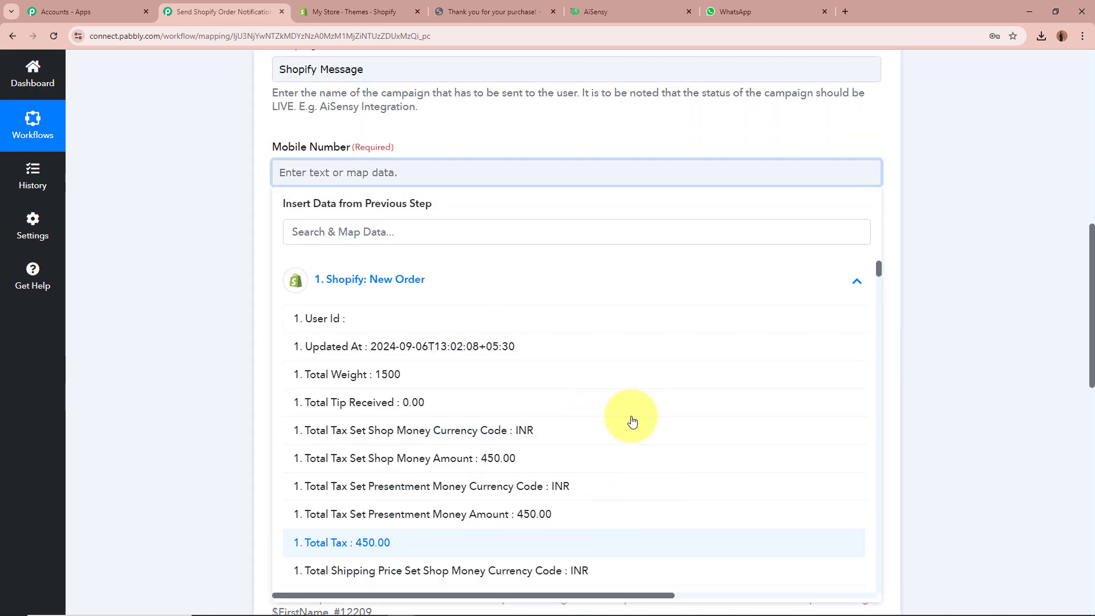
{"action": "scroll", "coordinate": [342, 488], "scroll_direction": "down", "scroll_amount": 1}
{"action": "scroll", "coordinate": [415, 420], "scroll_direction": "up", "scroll_amount": 1}
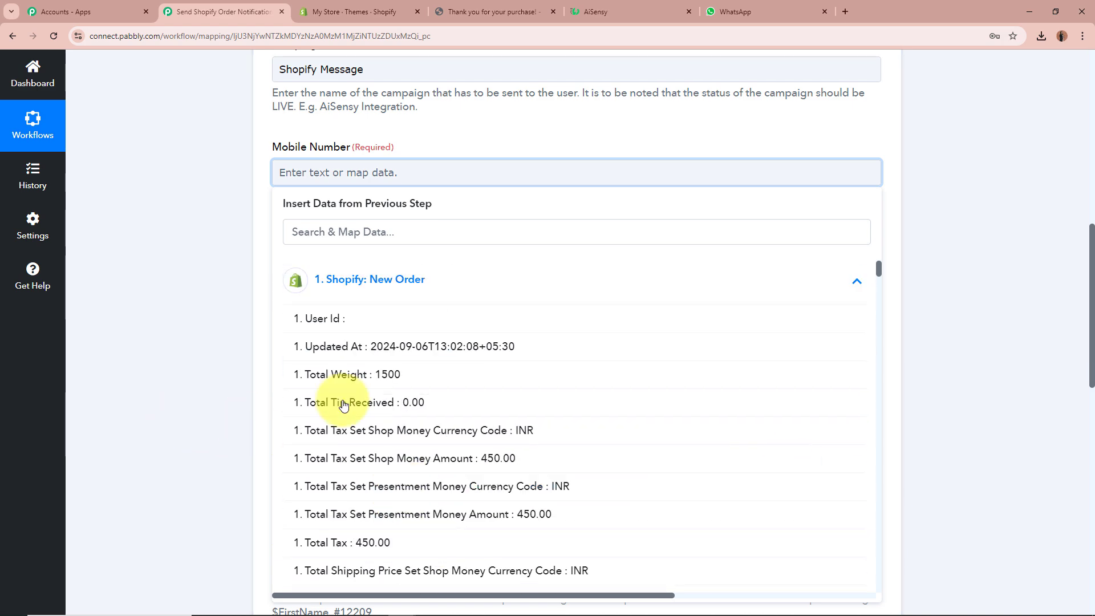
Search the order data for +91 and map the Shopify order's Phone value to the Mobile Number field
{"action": "left_click", "coordinate": [374, 173]}
{"action": "left_click", "coordinate": [414, 295]}
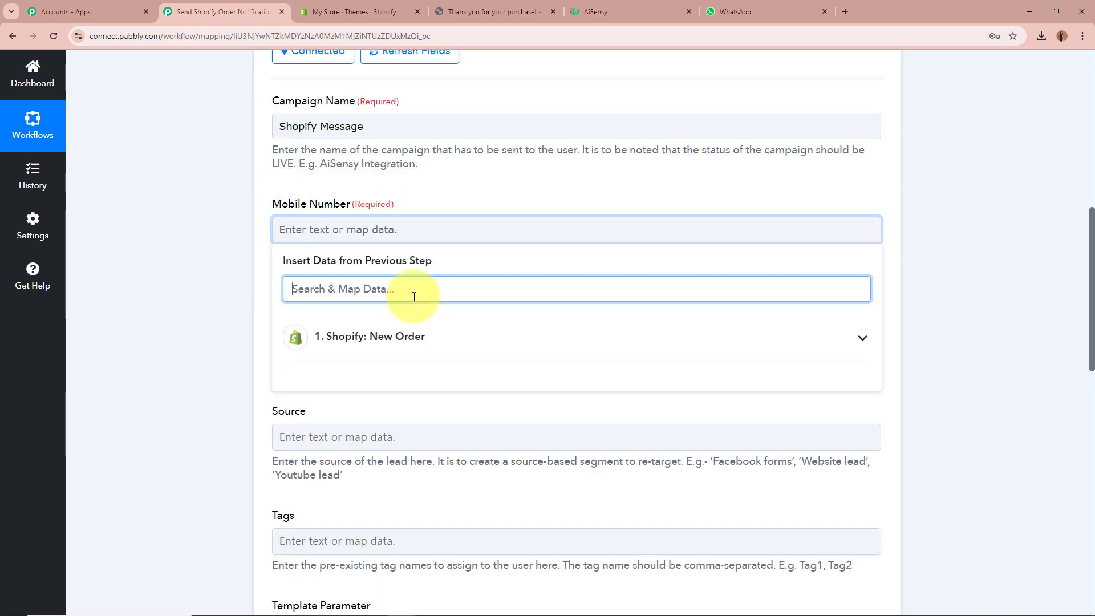
{"action": "type", "text": "Numb"}
{"action": "key", "text": "BackSpace"}
{"action": "key", "text": "BackSpace"}
{"action": "key", "text": "BackSpace"}
{"action": "key", "text": "BackSpace"}
{"action": "type", "text": "+91"}
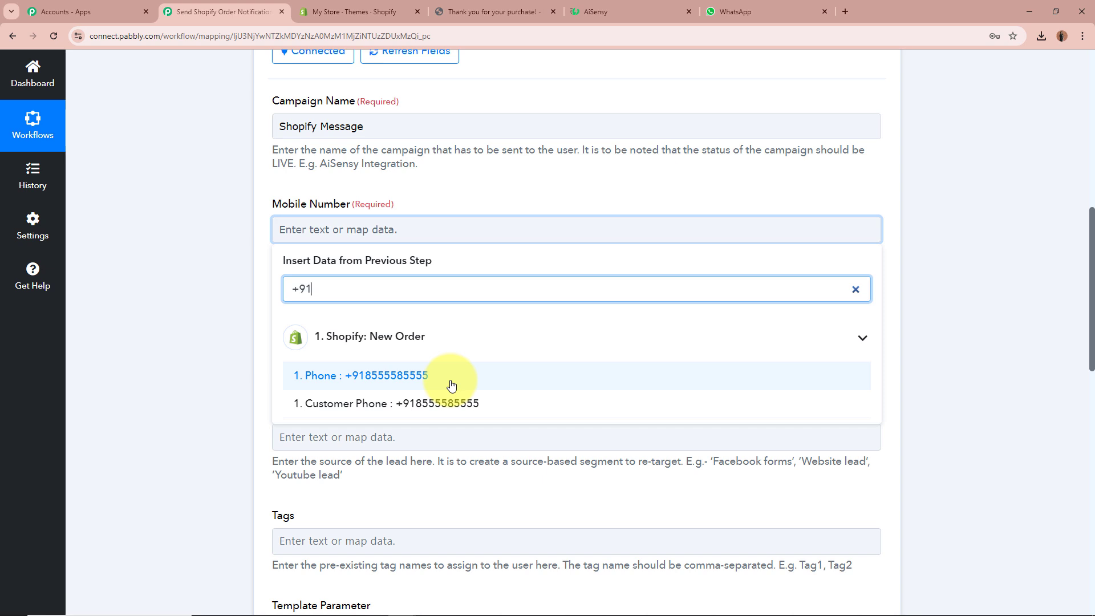
{"action": "left_click", "coordinate": [494, 378]}
{"action": "left_click", "coordinate": [181, 234]}
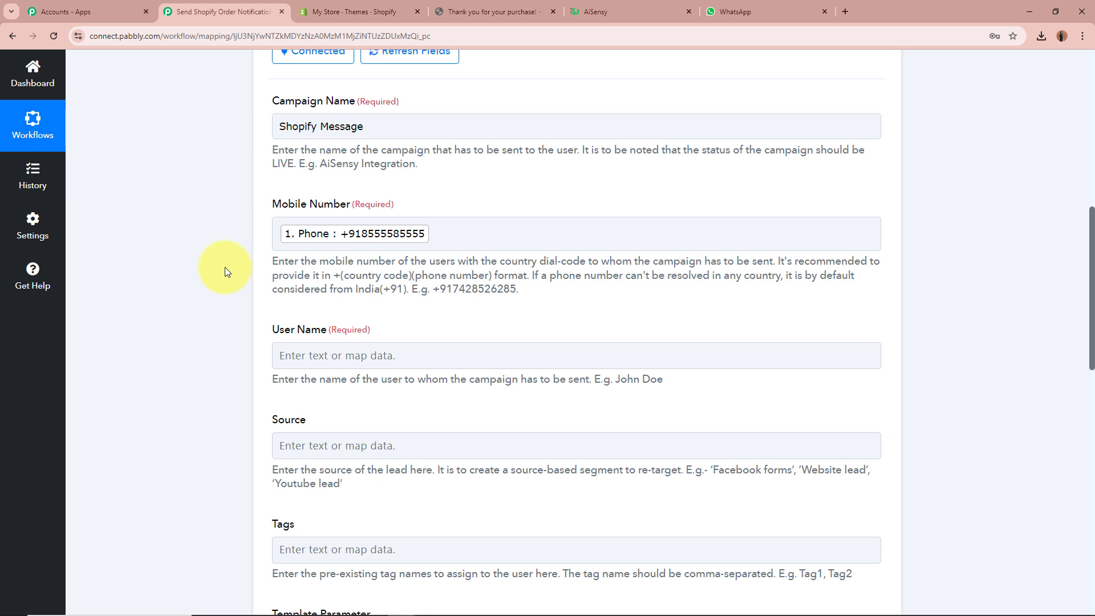
Search the order data for Name and map Shipping Address Name to the User Name field
{"action": "scroll", "coordinate": [225, 266], "scroll_direction": "up", "scroll_amount": 8}
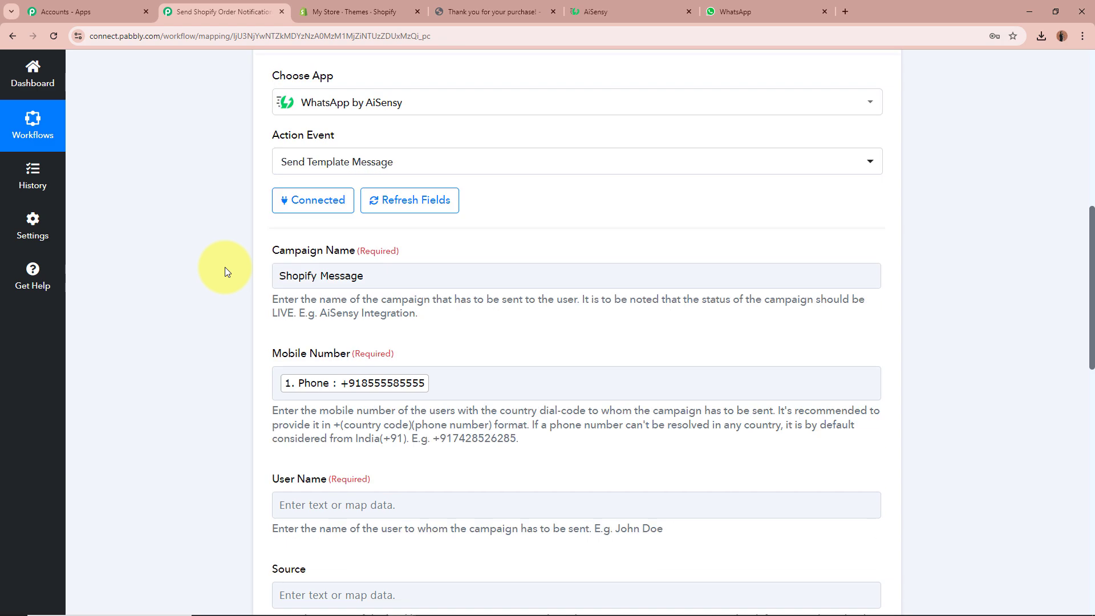
{"action": "scroll", "coordinate": [199, 285], "scroll_direction": "down", "scroll_amount": 8}
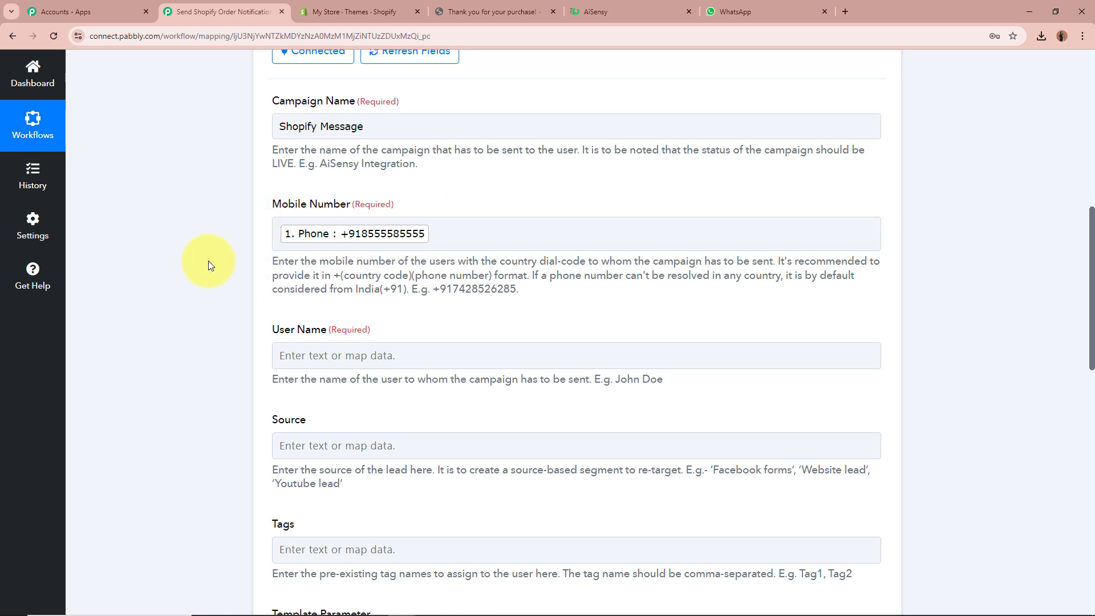
{"action": "scroll", "coordinate": [208, 261], "scroll_direction": "down", "scroll_amount": 1}
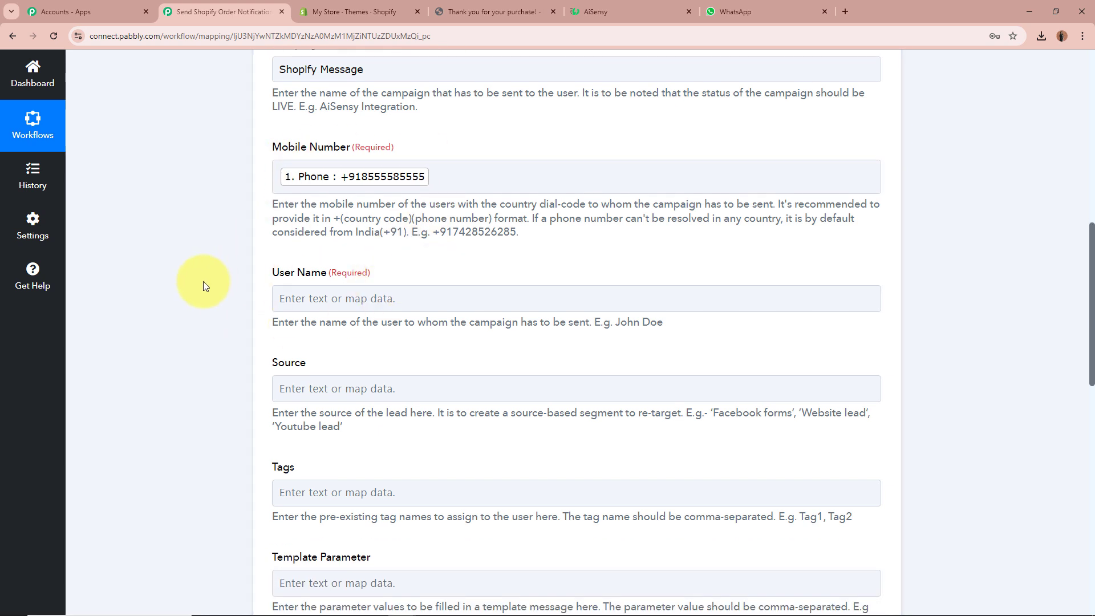
{"action": "left_click", "coordinate": [391, 291]}
{"action": "left_click", "coordinate": [401, 368]}
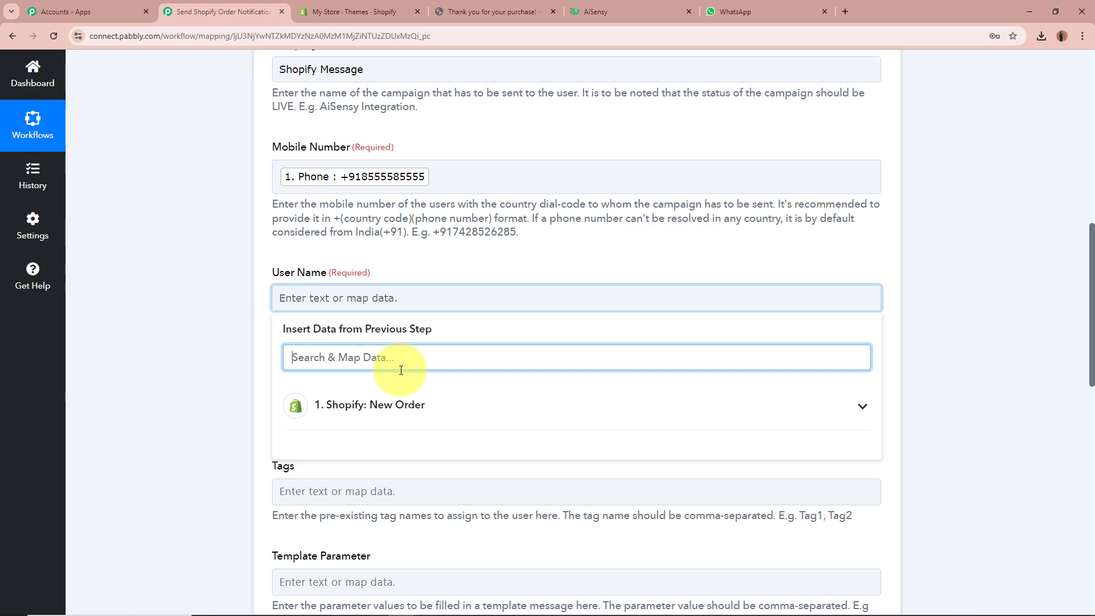
{"action": "type", "text": "Name"}
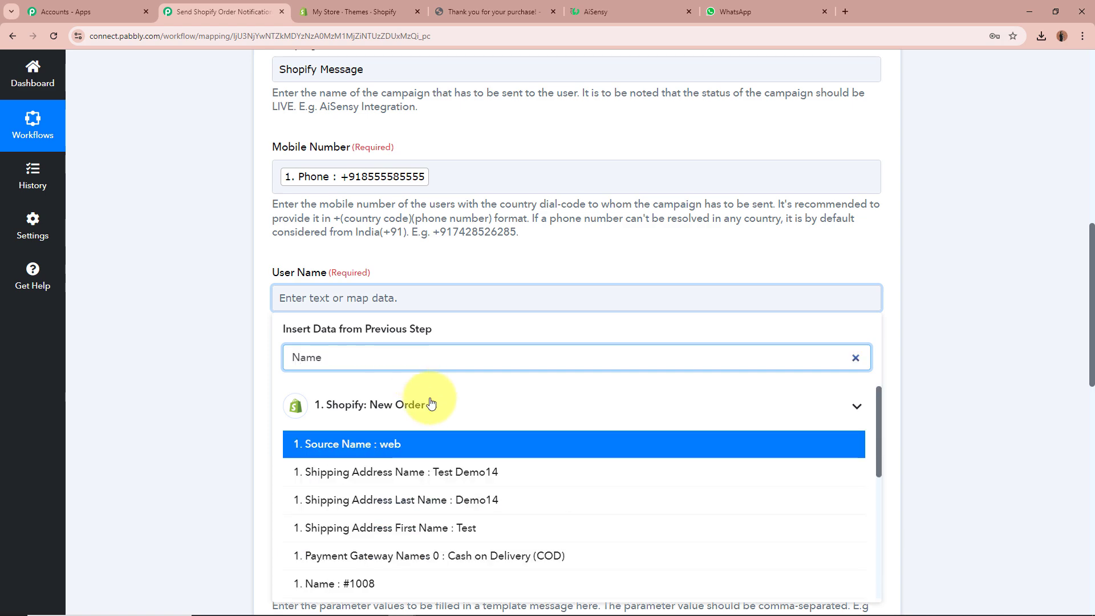
{"action": "left_click", "coordinate": [422, 474]}
{"action": "left_click", "coordinate": [200, 357]}
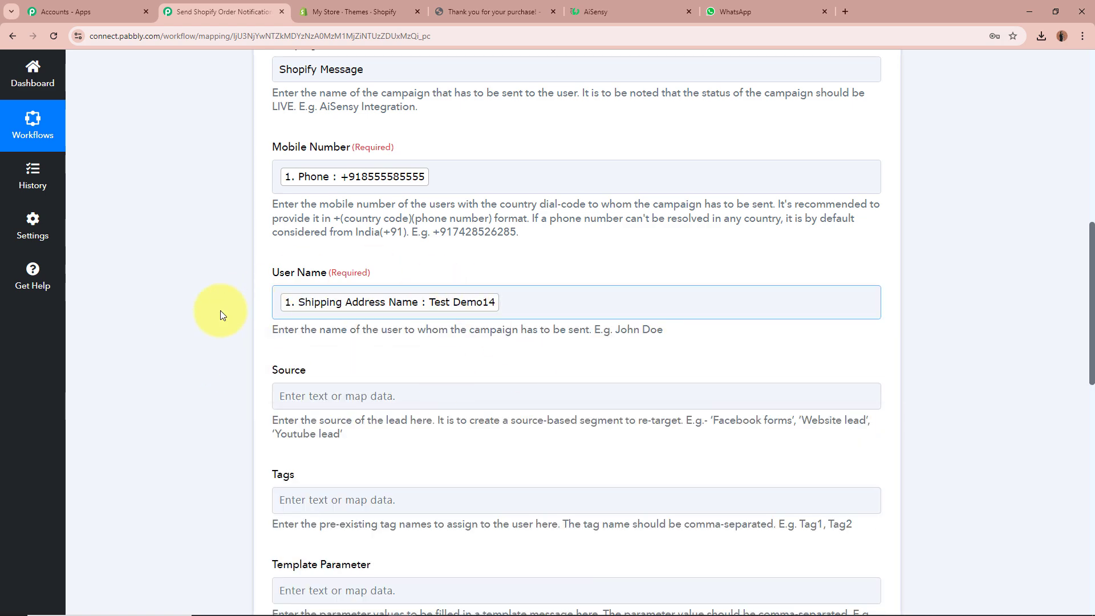
Compare the Template Parameter field with the numbered placeholders in the Shopify Message campaign's template preview in AiSensy
{"action": "scroll", "coordinate": [184, 328], "scroll_direction": "down", "scroll_amount": 3}
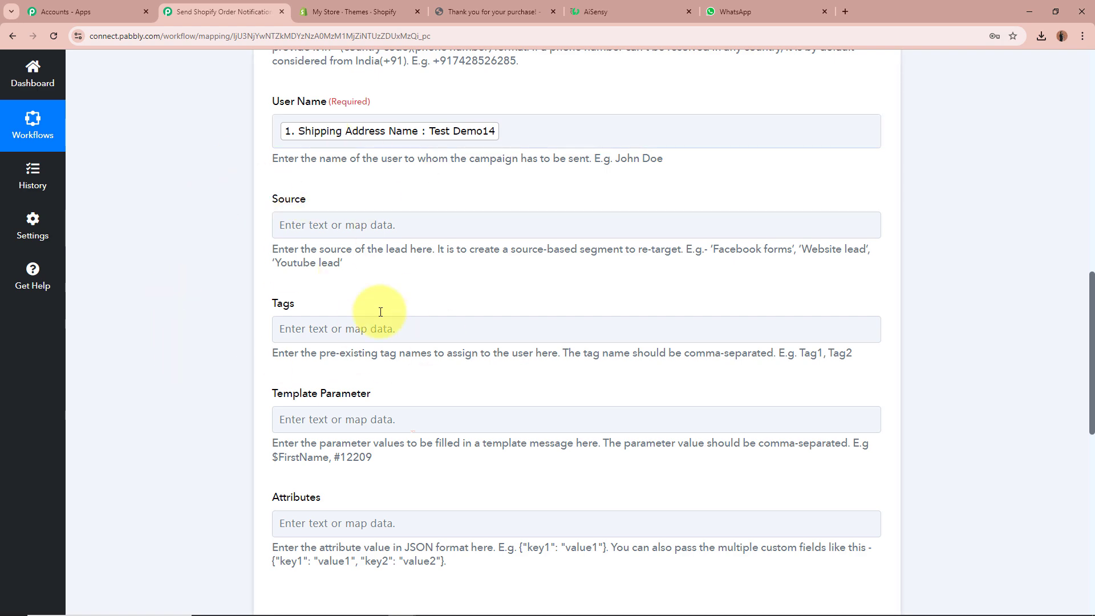
{"action": "scroll", "coordinate": [241, 300], "scroll_direction": "down", "scroll_amount": 3}
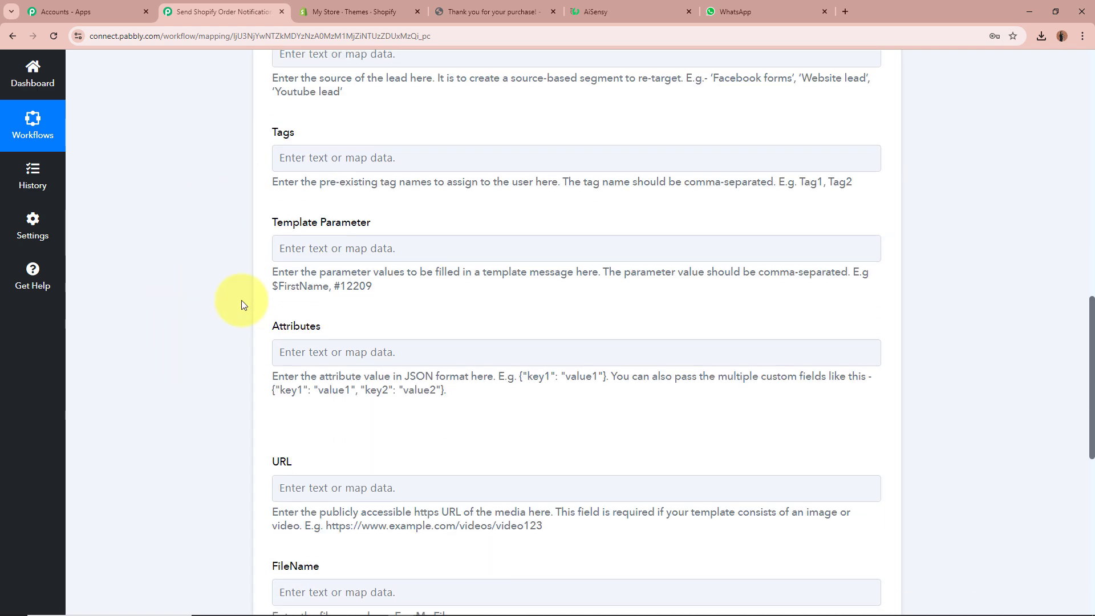
{"action": "triple_click", "coordinate": [331, 223]}
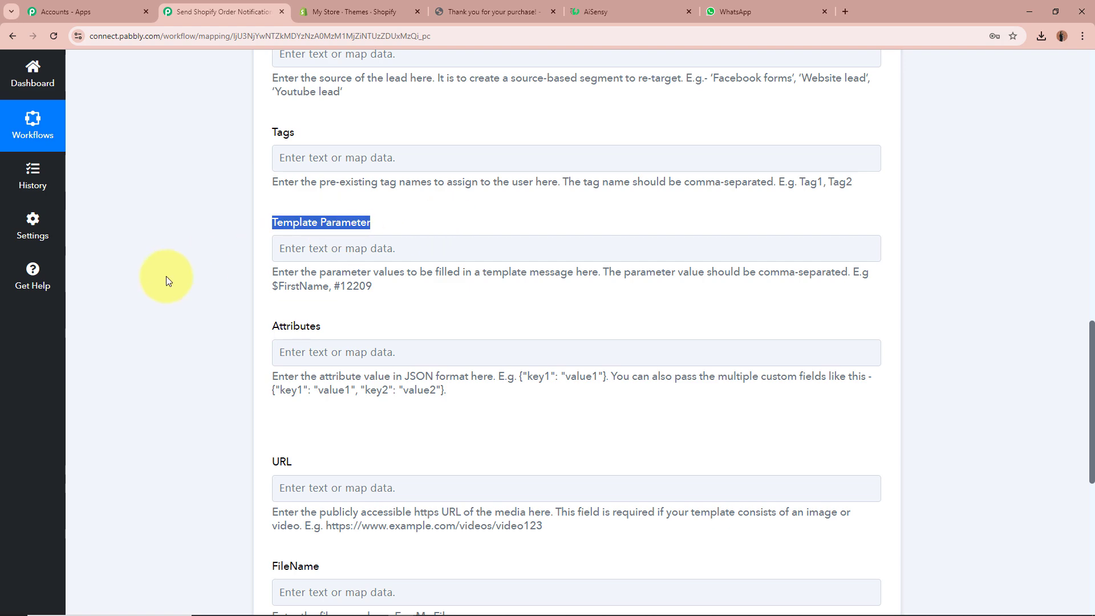
{"action": "left_click", "coordinate": [166, 276]}
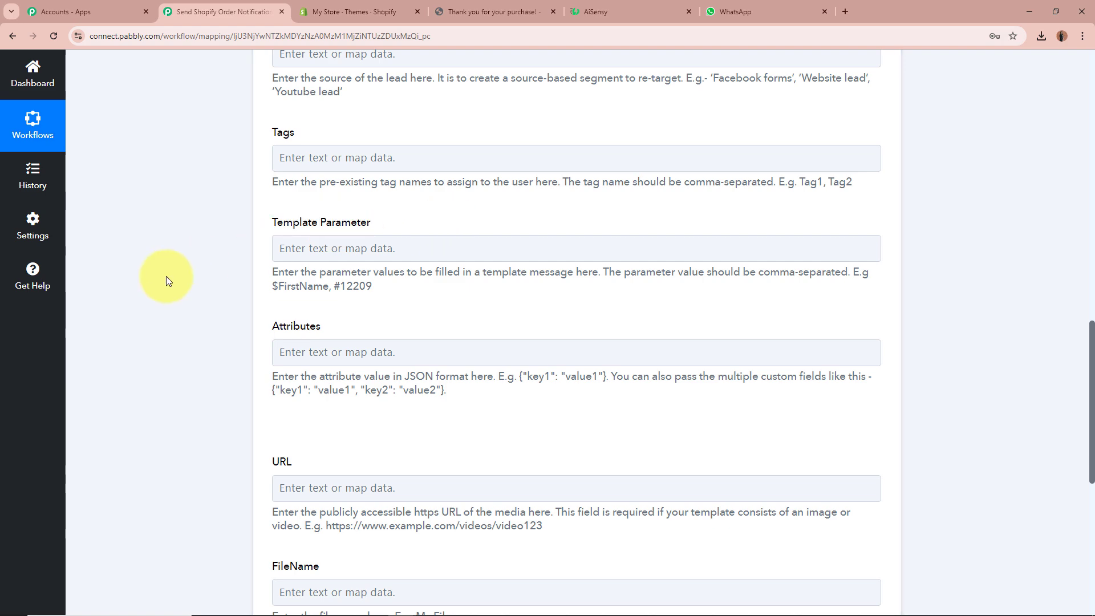
{"action": "left_click", "coordinate": [628, 16]}
{"action": "scroll", "coordinate": [345, 338], "scroll_direction": "down", "scroll_amount": 2}
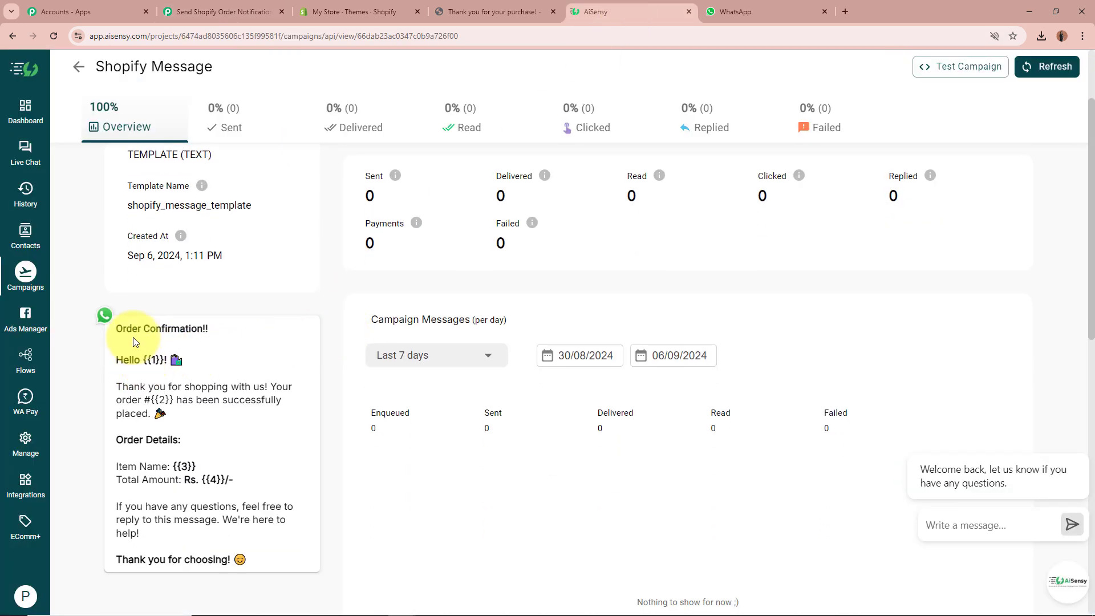
{"action": "left_click_drag", "start_coordinate": [115, 327], "coordinate": [181, 441]}
{"action": "left_click", "coordinate": [154, 352]}
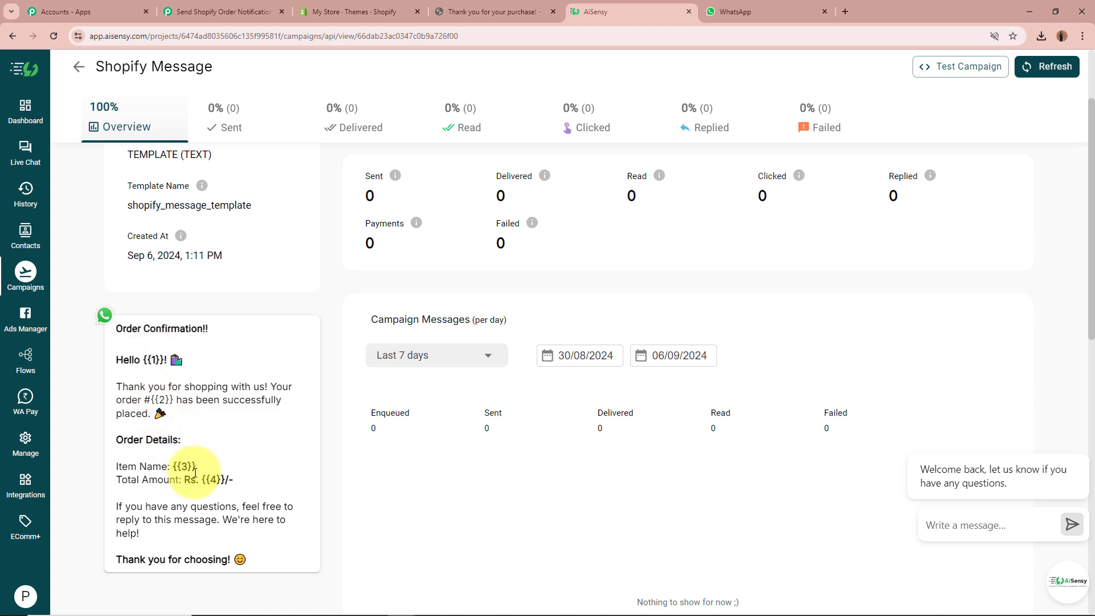
{"action": "left_click", "coordinate": [251, 12]}
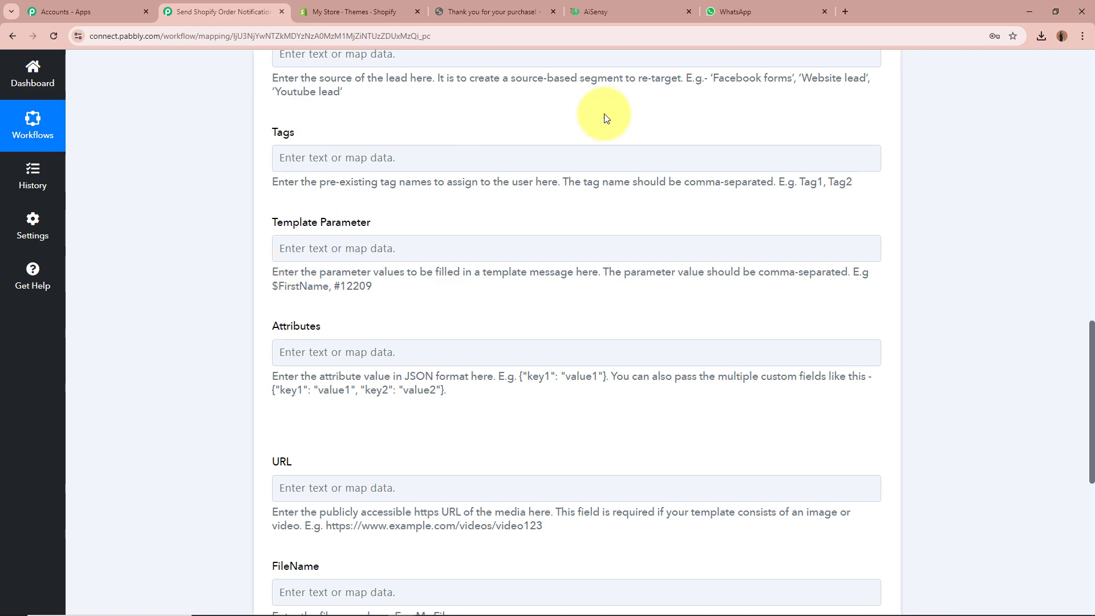
{"action": "left_click", "coordinate": [627, 12]}
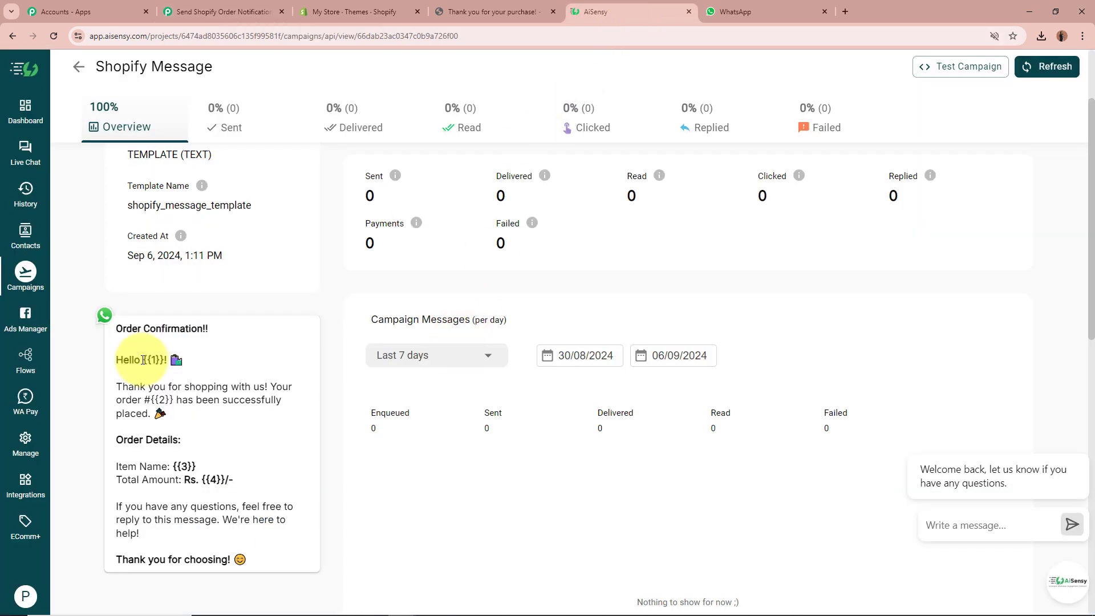
{"action": "left_click_drag", "start_coordinate": [143, 360], "coordinate": [170, 360]}
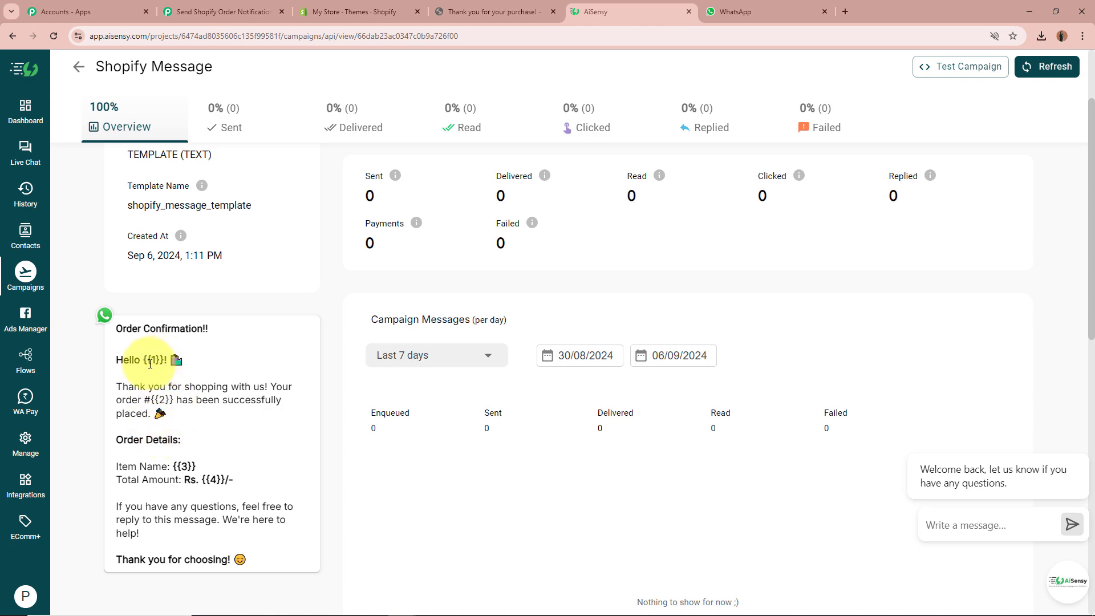
In the Pabbly Connect workflow, search the order data for Name and map Shipping Address Name as the first Template Parameter value
{"action": "left_click", "coordinate": [228, 12]}
{"action": "left_click", "coordinate": [341, 249]}
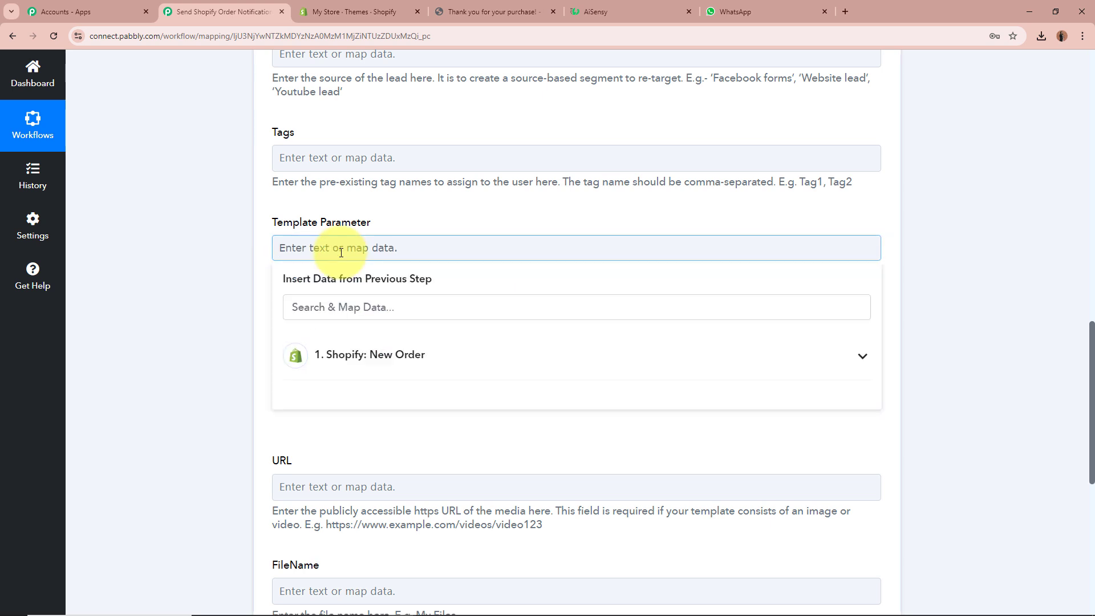
{"action": "left_click", "coordinate": [416, 297]}
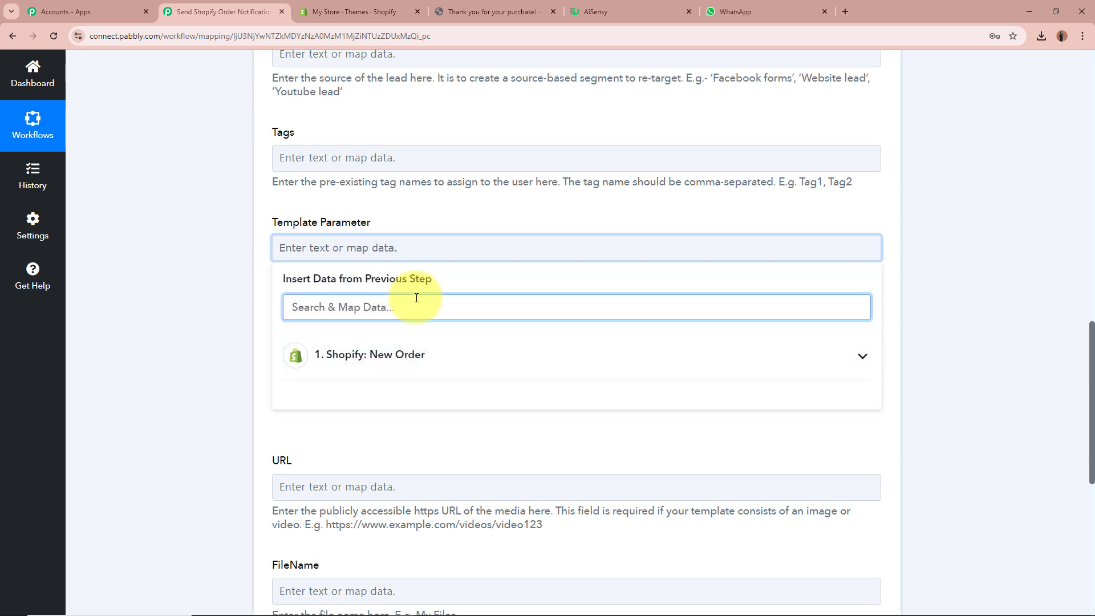
{"action": "type", "text": "Nam"}
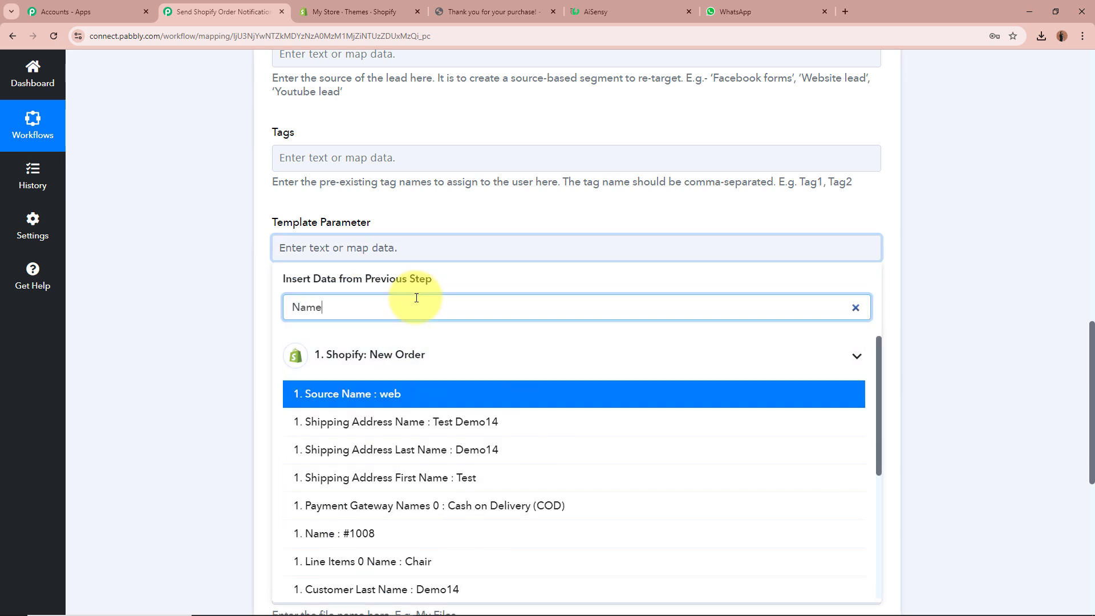
{"action": "type", "text": "e"}
{"action": "left_click", "coordinate": [448, 426]}
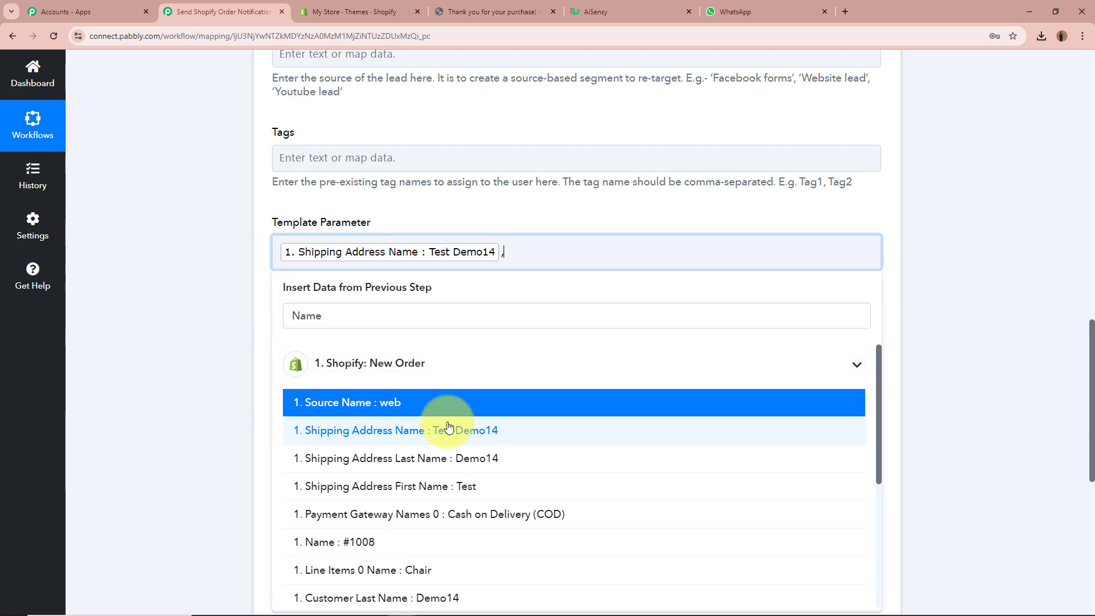
Check placeholder {{2}} in the AiSensy template preview and add the Shopify Order Number as the second comma-separated Template Parameter value
{"action": "left_click", "coordinate": [623, 18]}
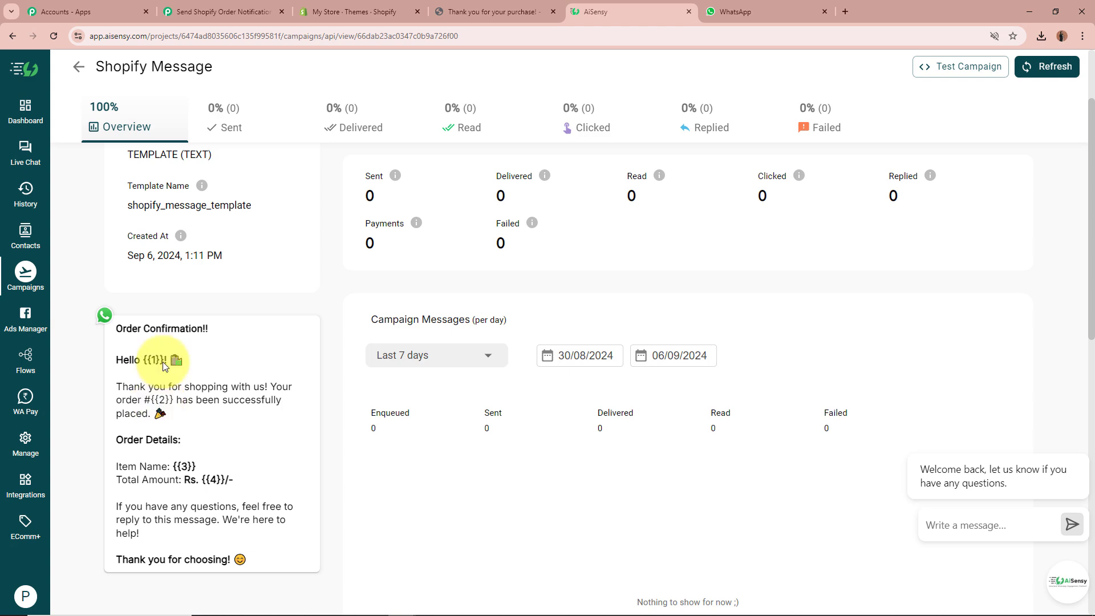
{"action": "left_click", "coordinate": [230, 20]}
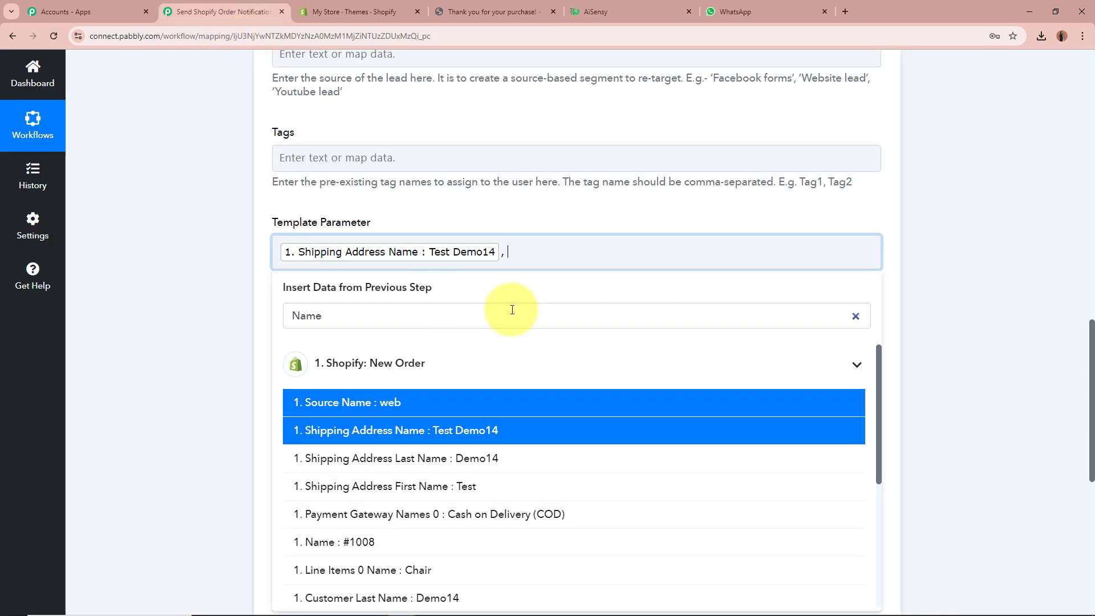
{"action": "left_click", "coordinate": [356, 314]}
{"action": "key", "text": "BackSpace"}
{"action": "key", "text": "BackSpace"}
{"action": "key", "text": "BackSpace"}
{"action": "key", "text": "BackSpace"}
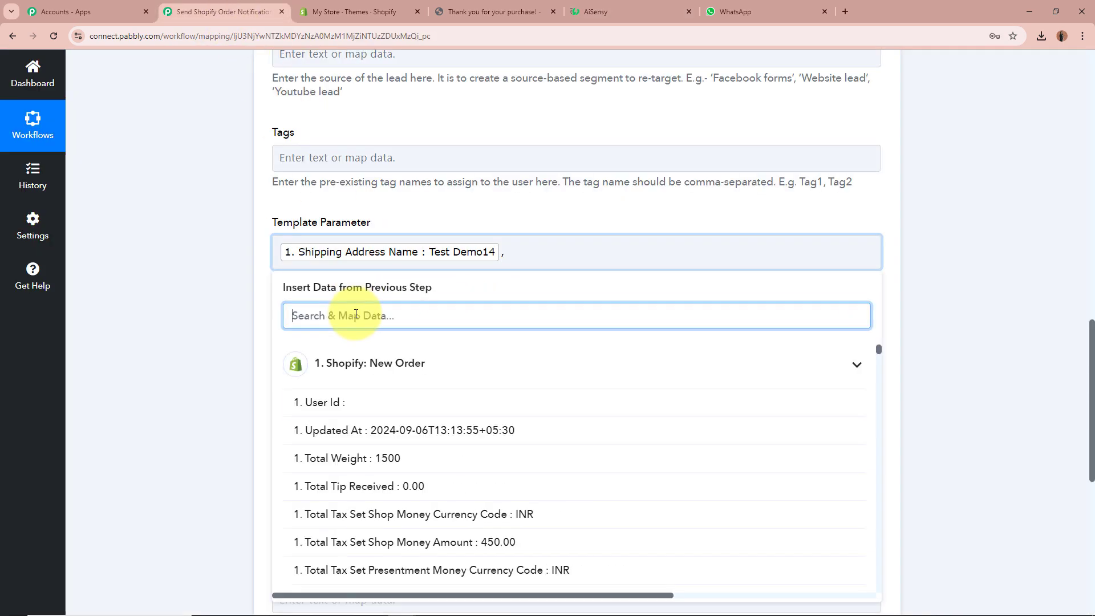
{"action": "type", "text": "Order"}
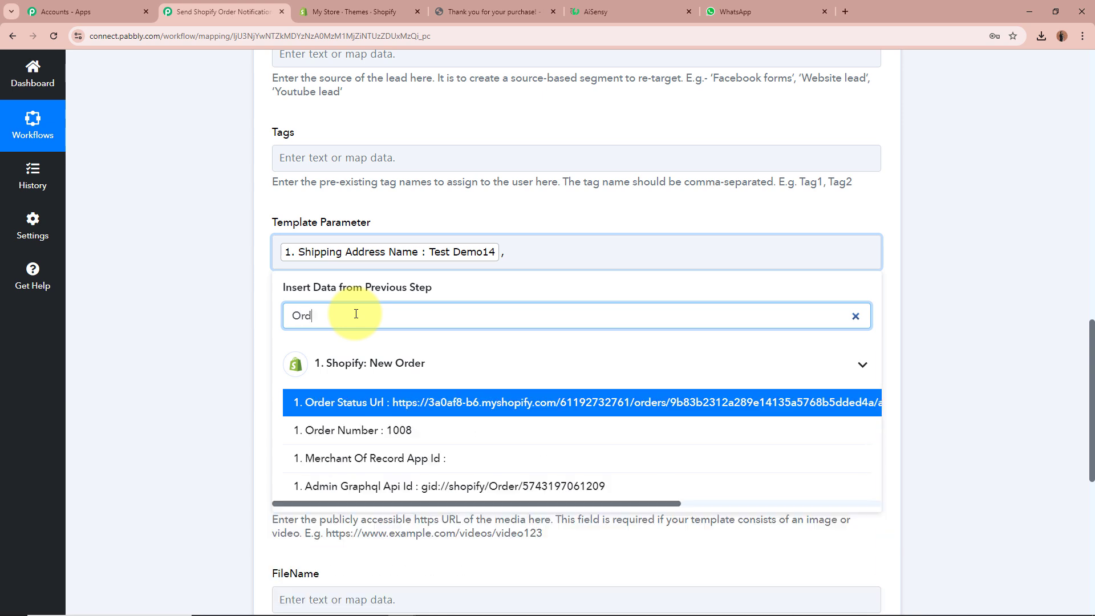
{"action": "left_click", "coordinate": [543, 437]}
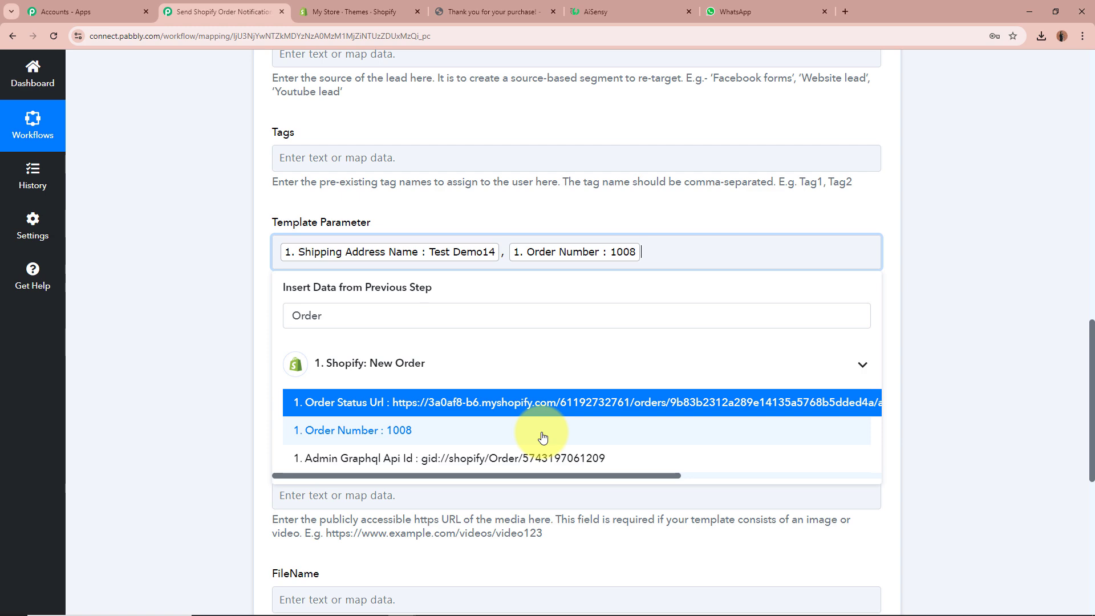
Check placeholder {{3}} in the AiSensy preview, search the order data for Item and add Line Items 0 Title to Template Parameter, followed by a comma
{"action": "left_click", "coordinate": [587, 12]}
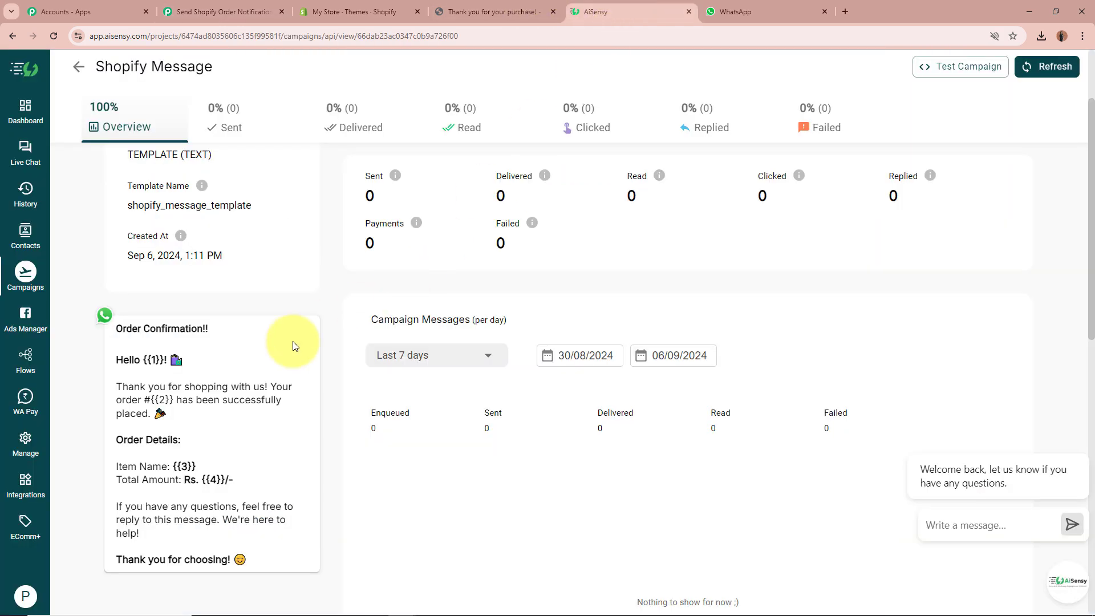
{"action": "left_click", "coordinate": [225, 11]}
{"action": "left_click", "coordinate": [405, 321]}
{"action": "key", "text": "BackSpace"}
{"action": "key", "text": "BackSpace"}
{"action": "key", "text": "BackSpace"}
{"action": "key", "text": "BackSpace"}
{"action": "key", "text": "BackSpace"}
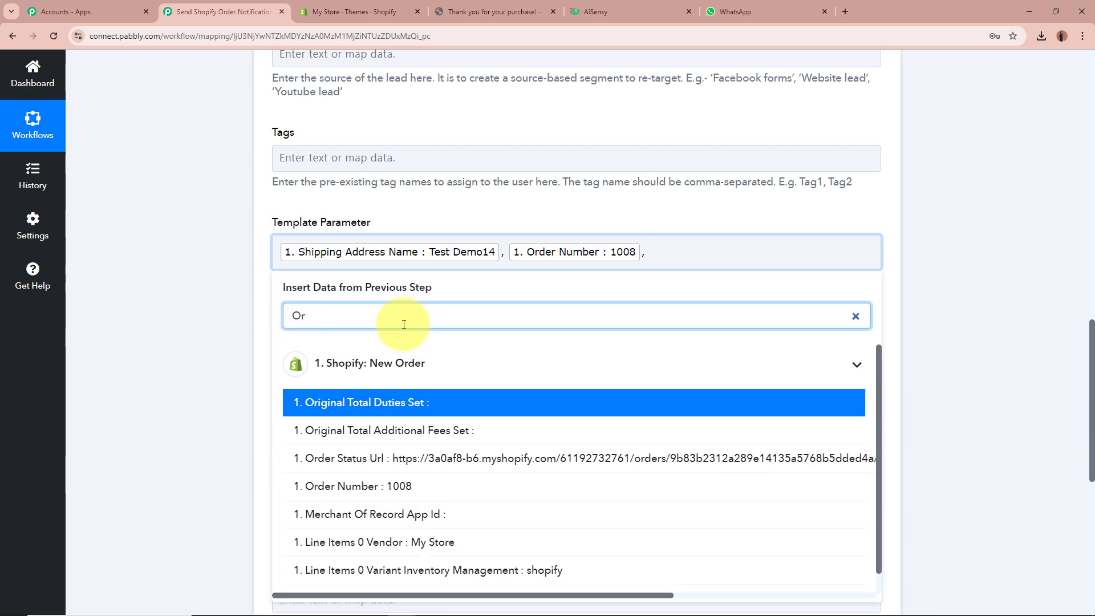
{"action": "type", "text": "Item"}
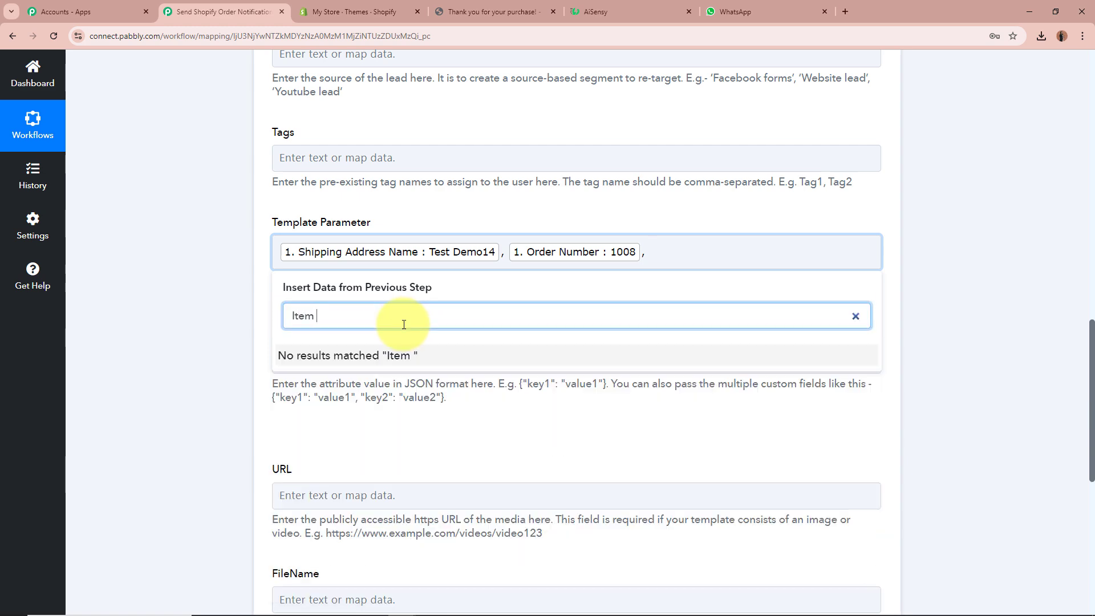
{"action": "key", "text": "BackSpace"}
{"action": "scroll", "coordinate": [477, 515], "scroll_direction": "down", "scroll_amount": 3}
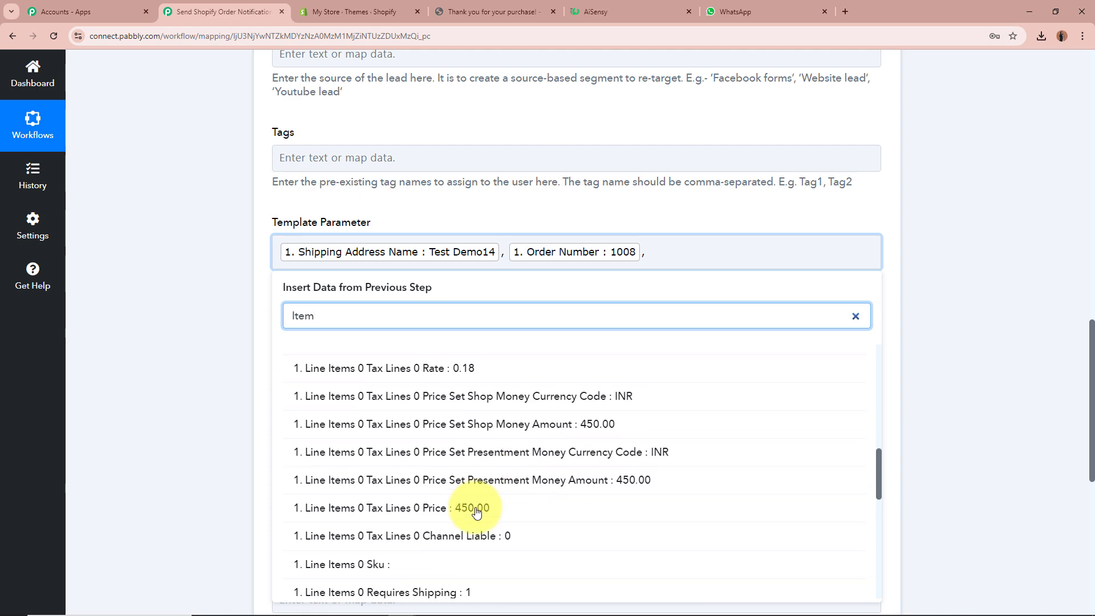
{"action": "scroll", "coordinate": [513, 508], "scroll_direction": "up", "scroll_amount": 4}
{"action": "left_click", "coordinate": [500, 513]}
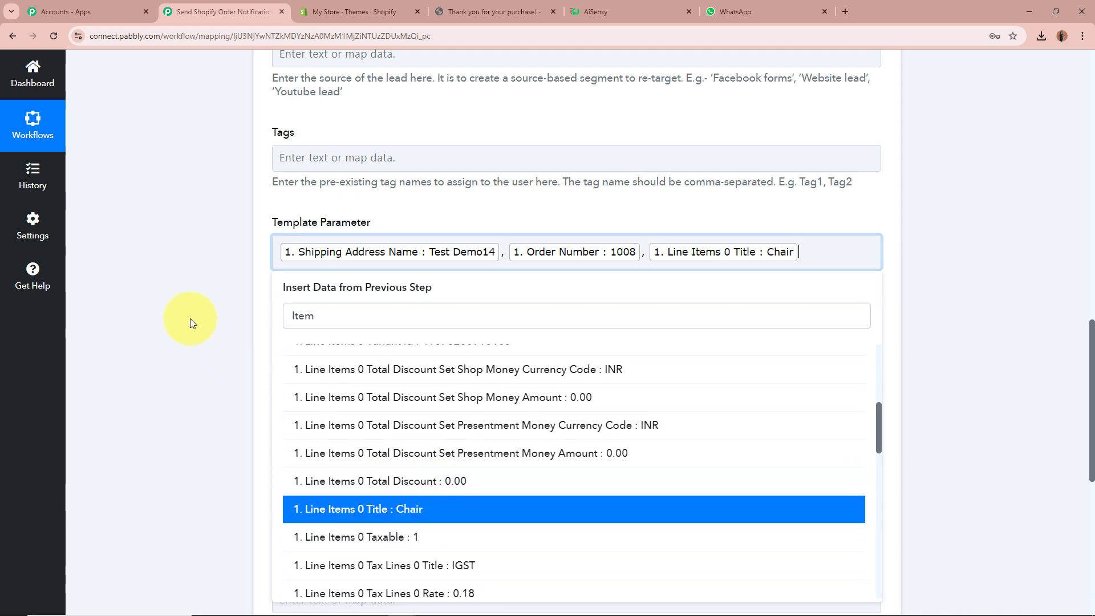
{"action": "type", "text": ","}
Check placeholder {{4}} in the AiSensy preview, search the order data for Price and add Total Price as the fourth Template Parameter value
{"action": "left_click", "coordinate": [627, 12]}
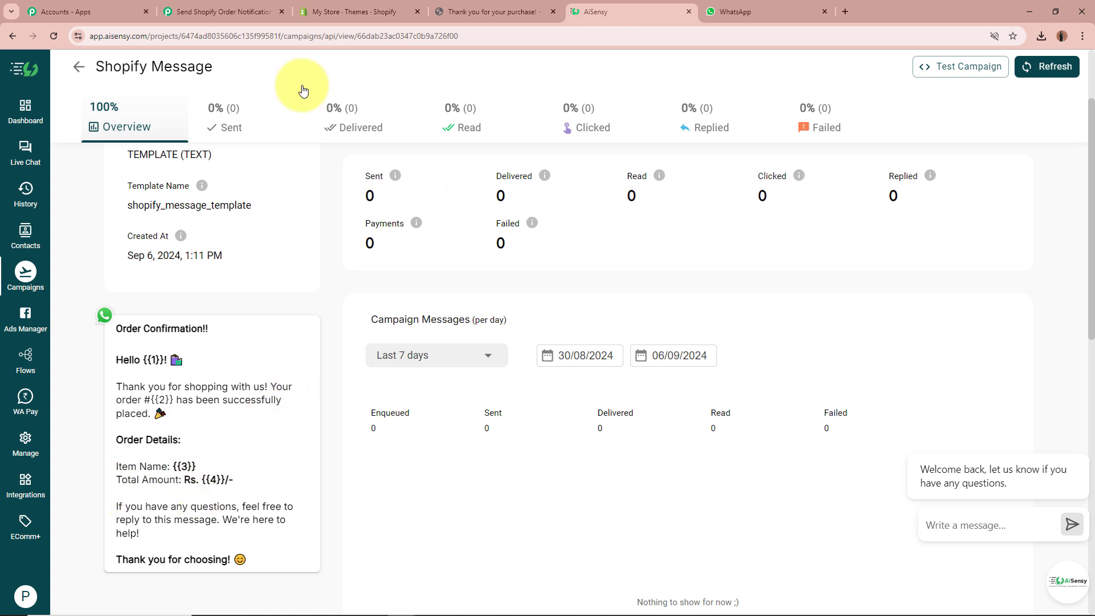
{"action": "left_click", "coordinate": [222, 11]}
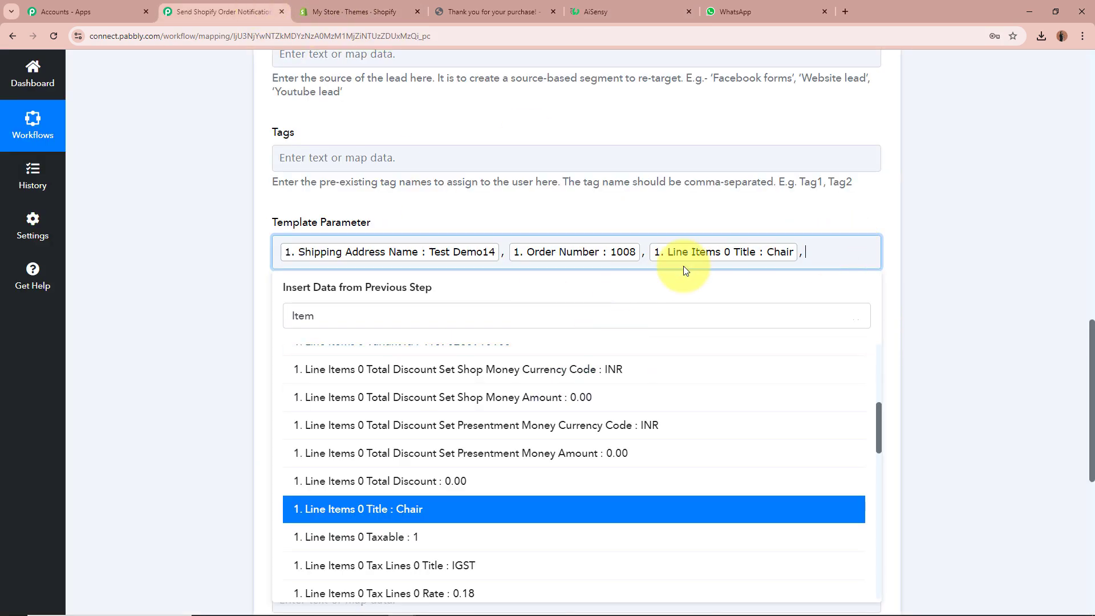
{"action": "left_click", "coordinate": [347, 325]}
{"action": "key", "text": "BackSpace"}
{"action": "key", "text": "BackSpace"}
{"action": "key", "text": "BackSpace"}
{"action": "key", "text": "BackSpace"}
{"action": "type", "text": "Price"}
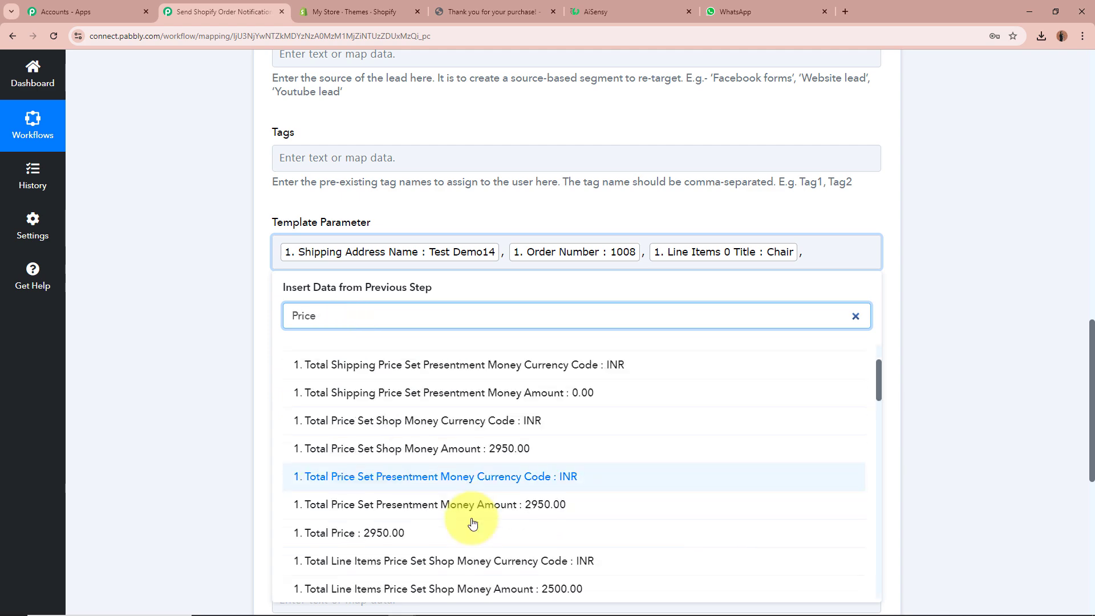
{"action": "scroll", "coordinate": [471, 516], "scroll_direction": "down", "scroll_amount": 2}
{"action": "left_click", "coordinate": [469, 450]}
{"action": "left_click", "coordinate": [183, 322]}
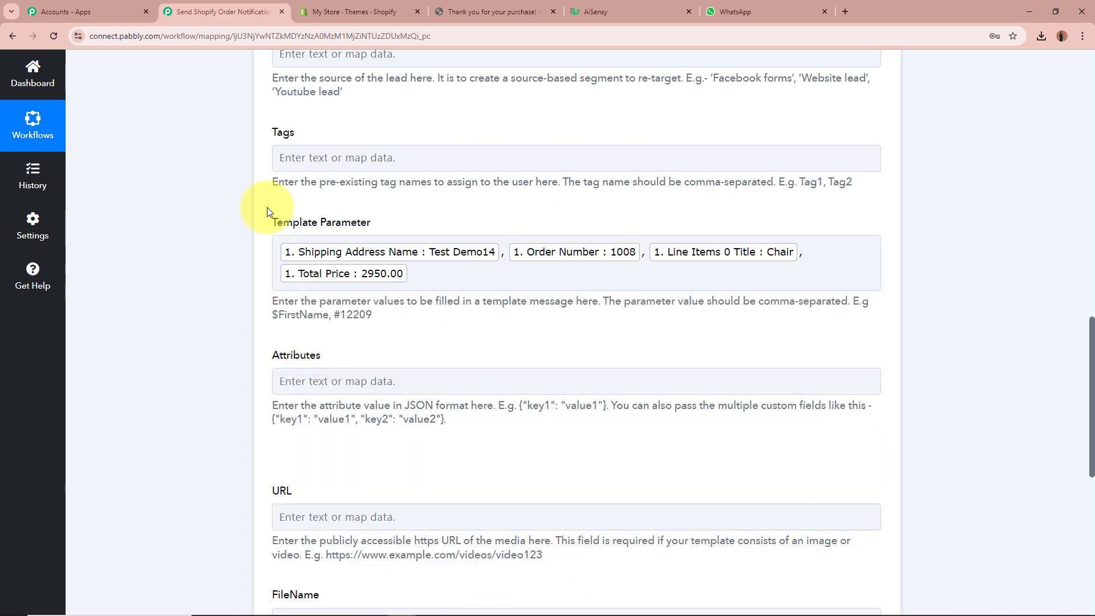
Compare the mapped parameters with the AiSensy template, leave the remaining optional fields blank, and save the action with a test request
{"action": "left_click", "coordinate": [627, 12]}
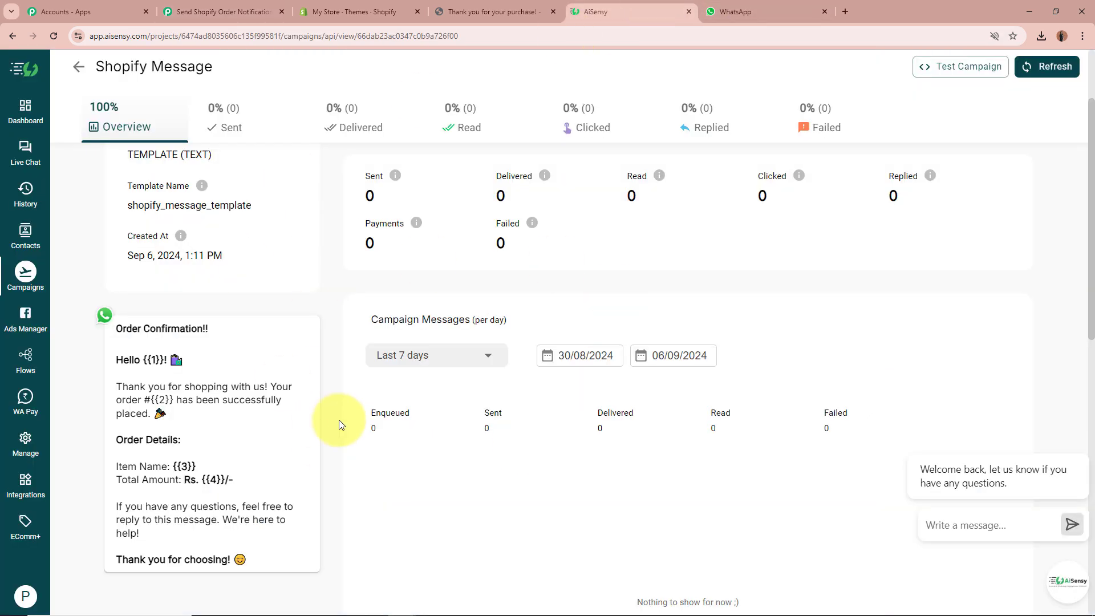
{"action": "left_click", "coordinate": [228, 12]}
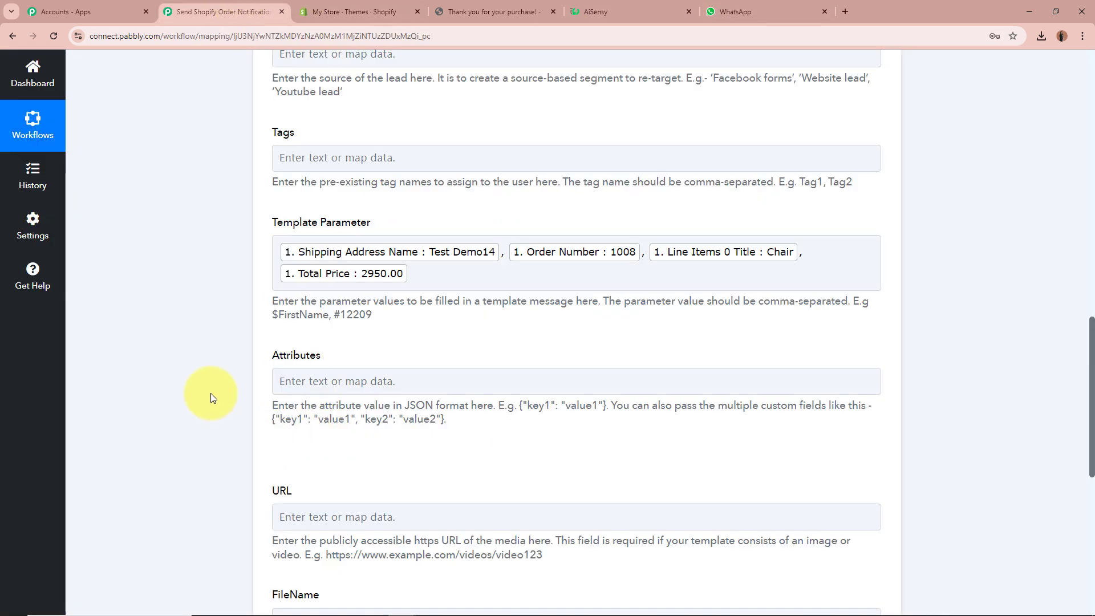
{"action": "scroll", "coordinate": [288, 350], "scroll_direction": "down", "scroll_amount": 1}
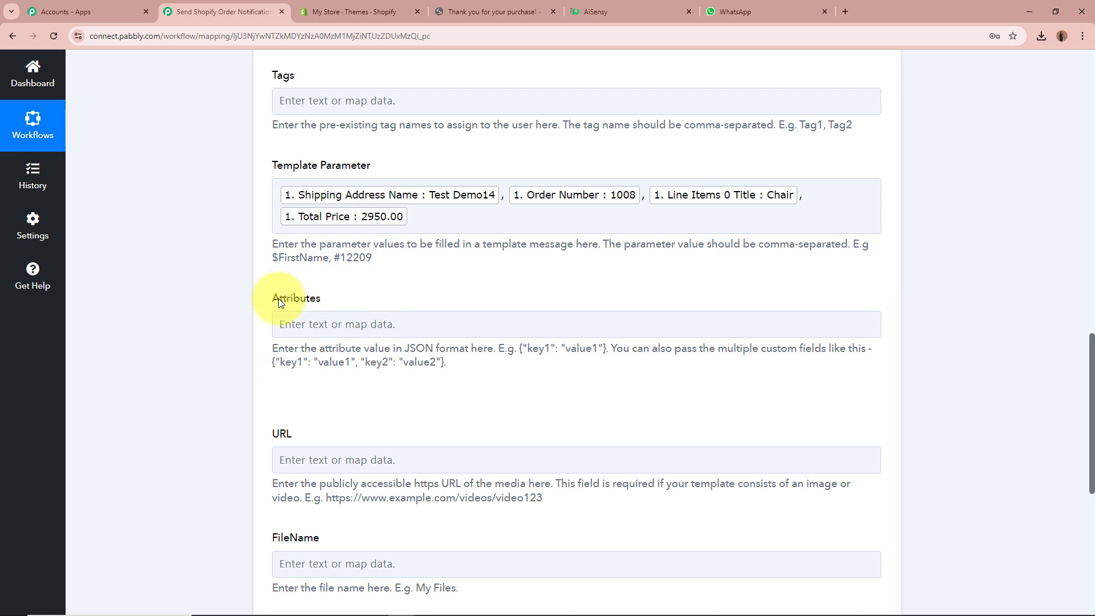
{"action": "scroll", "coordinate": [221, 466], "scroll_direction": "down", "scroll_amount": 2}
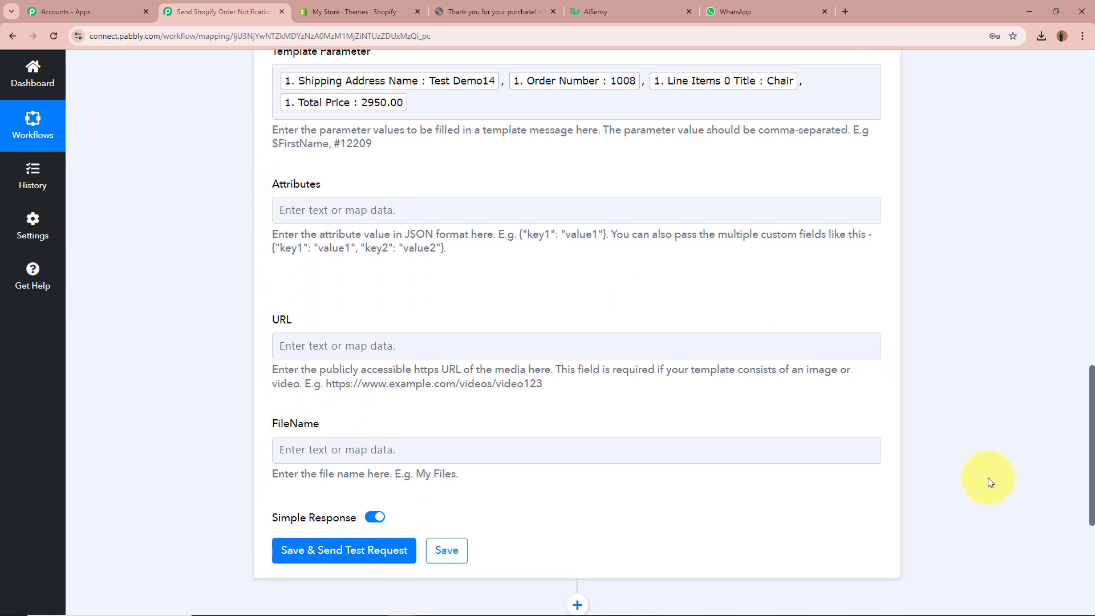
{"action": "scroll", "coordinate": [990, 478], "scroll_direction": "up", "scroll_amount": 5}
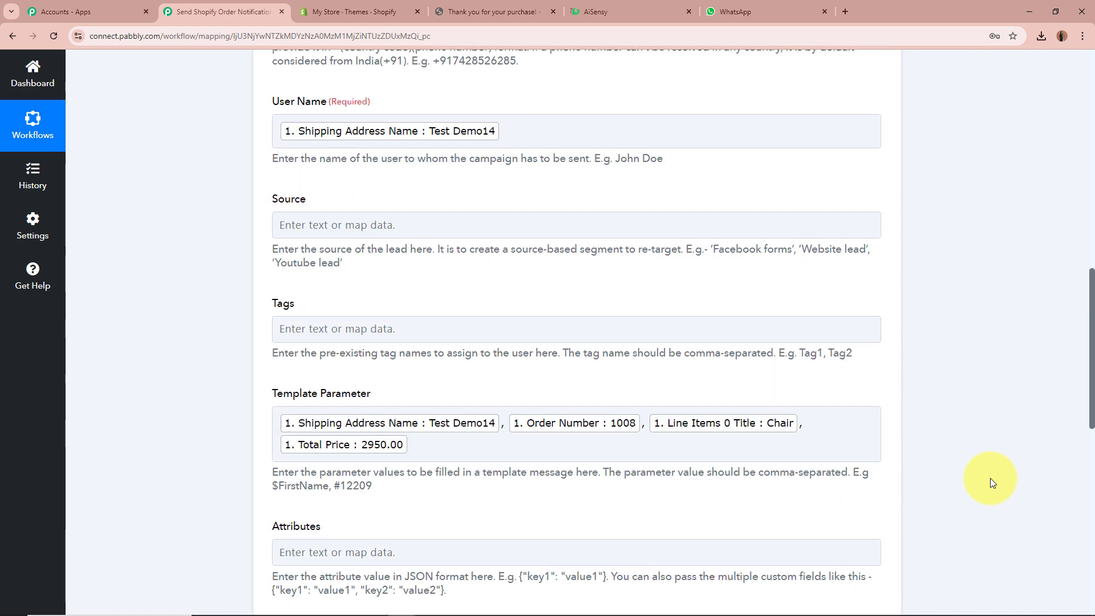
{"action": "scroll", "coordinate": [990, 478], "scroll_direction": "down", "scroll_amount": 8}
{"action": "scroll", "coordinate": [989, 478], "scroll_direction": "down", "scroll_amount": 3}
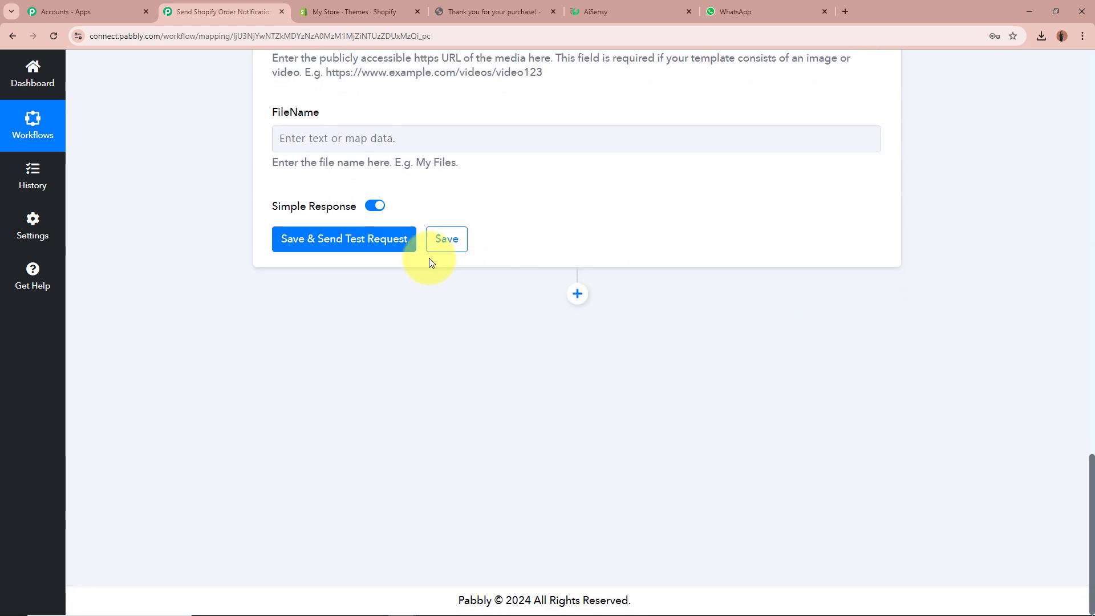
{"action": "left_click", "coordinate": [399, 246]}
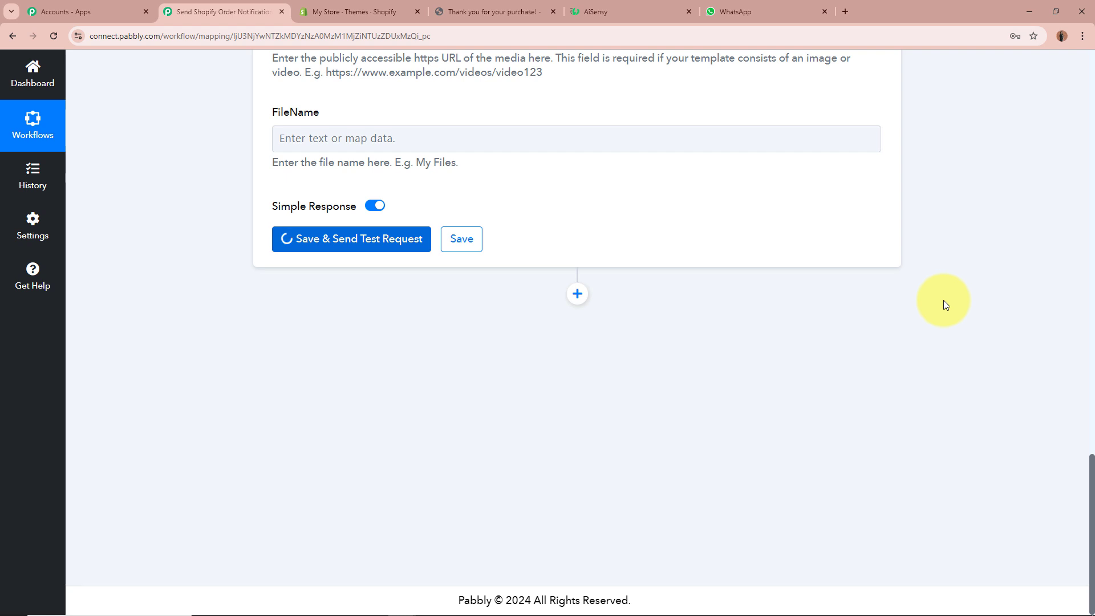
Examine the Success and Submitted Message Id entries in the AiSensy action's test response
{"action": "left_click_drag", "start_coordinate": [279, 293], "coordinate": [508, 298]}
{"action": "left_click_drag", "start_coordinate": [666, 289], "coordinate": [590, 292]}
{"action": "left_click_drag", "start_coordinate": [443, 326], "coordinate": [378, 326]}
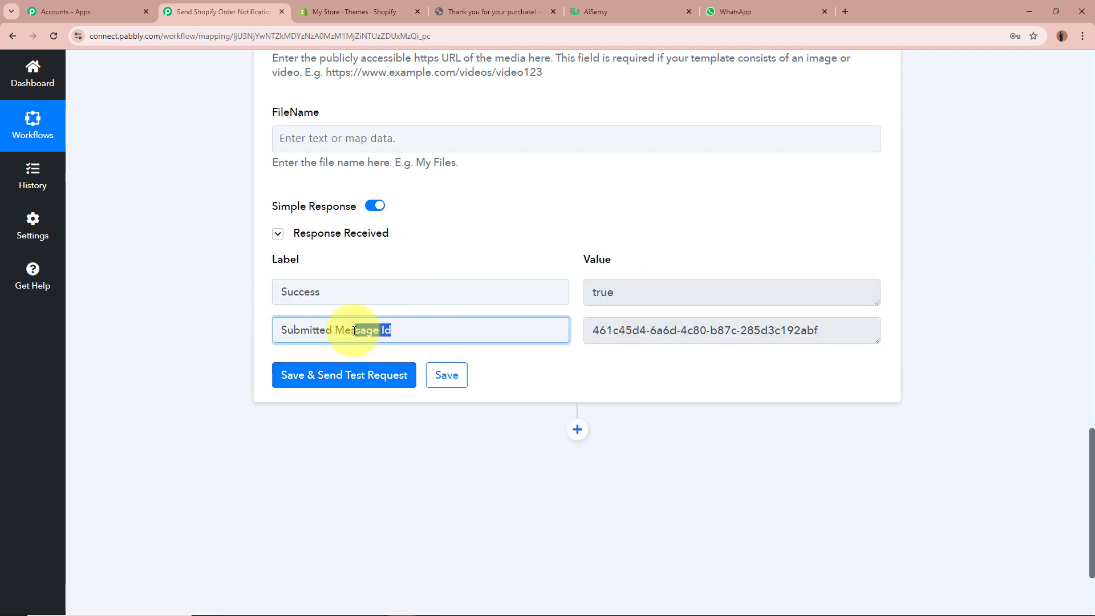
{"action": "left_click_drag", "start_coordinate": [844, 330], "coordinate": [735, 331]}
{"action": "left_click", "coordinate": [963, 338]}
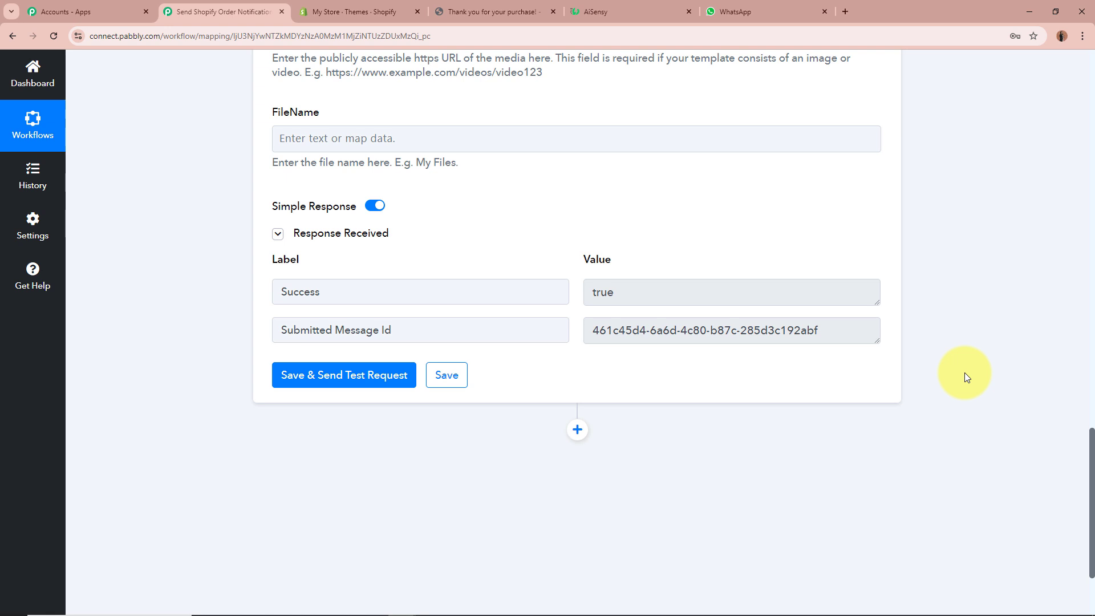
Switch to WhatsApp, examine the AiSensy order confirmation's customer name, order number, item and total amount, and return to the Pabbly Connect workflow
{"action": "key", "text": "ctrl+6"}
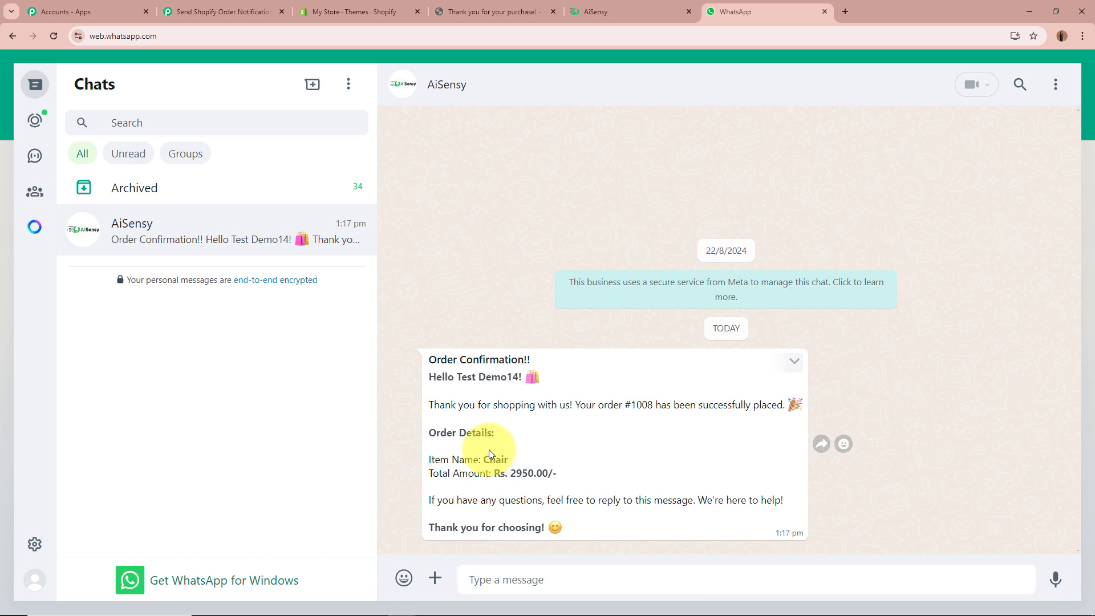
{"action": "left_click_drag", "start_coordinate": [437, 377], "coordinate": [522, 377]}
{"action": "left_click", "coordinate": [448, 377]}
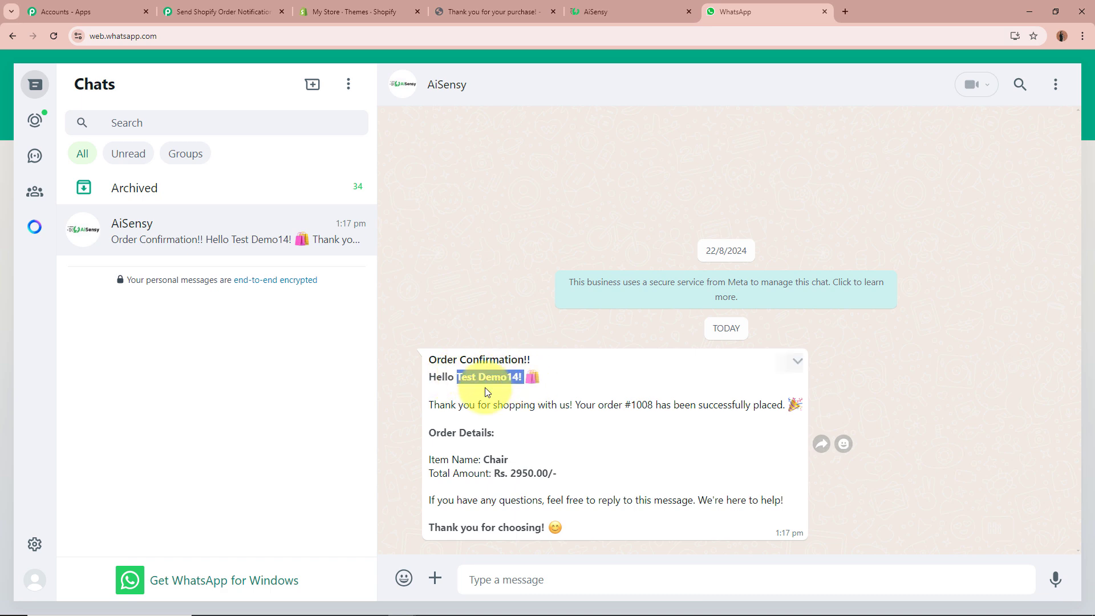
{"action": "left_click_drag", "start_coordinate": [438, 405], "coordinate": [803, 405]}
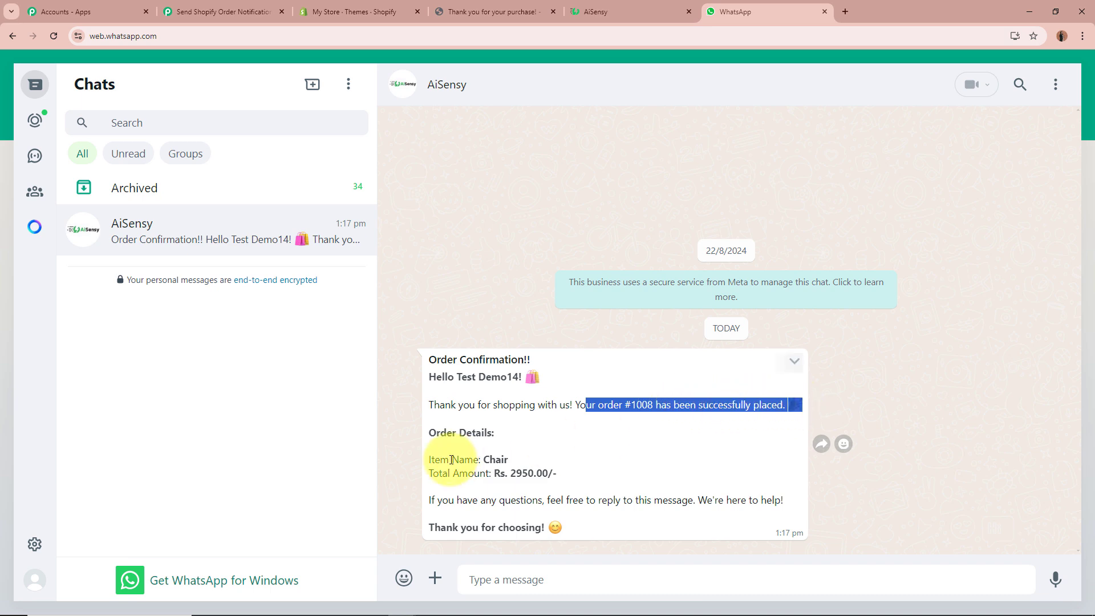
{"action": "left_click_drag", "start_coordinate": [429, 432], "coordinate": [494, 434]}
{"action": "left_click_drag", "start_coordinate": [440, 459], "coordinate": [518, 465]}
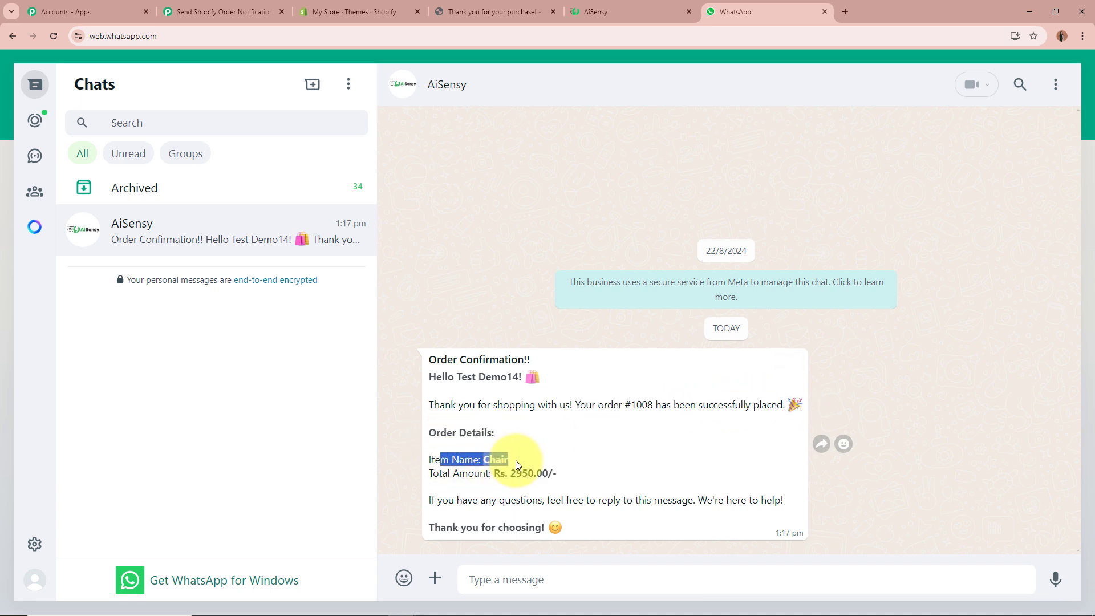
{"action": "left_click_drag", "start_coordinate": [438, 473], "coordinate": [546, 474]}
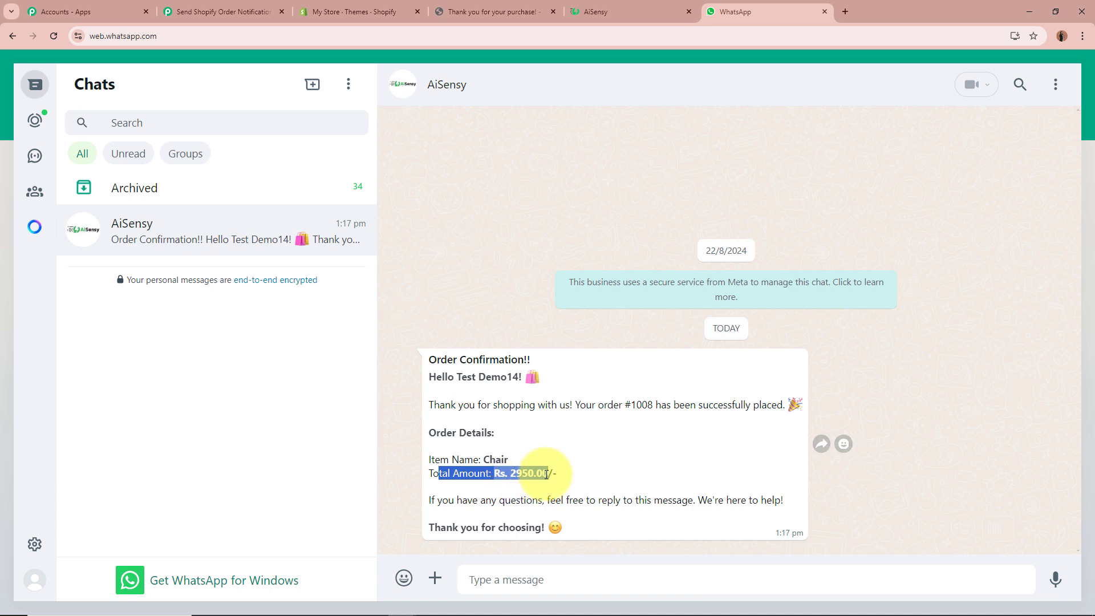
{"action": "left_click_drag", "start_coordinate": [431, 500], "coordinate": [786, 502]}
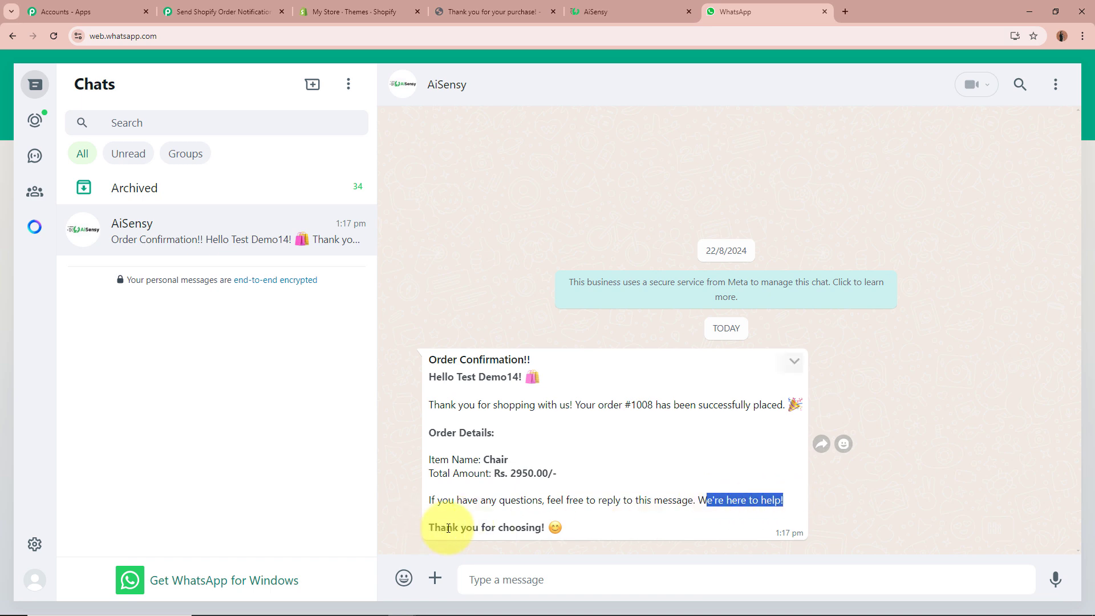
{"action": "left_click_drag", "start_coordinate": [448, 528], "coordinate": [599, 523]}
{"action": "left_click", "coordinate": [599, 523]}
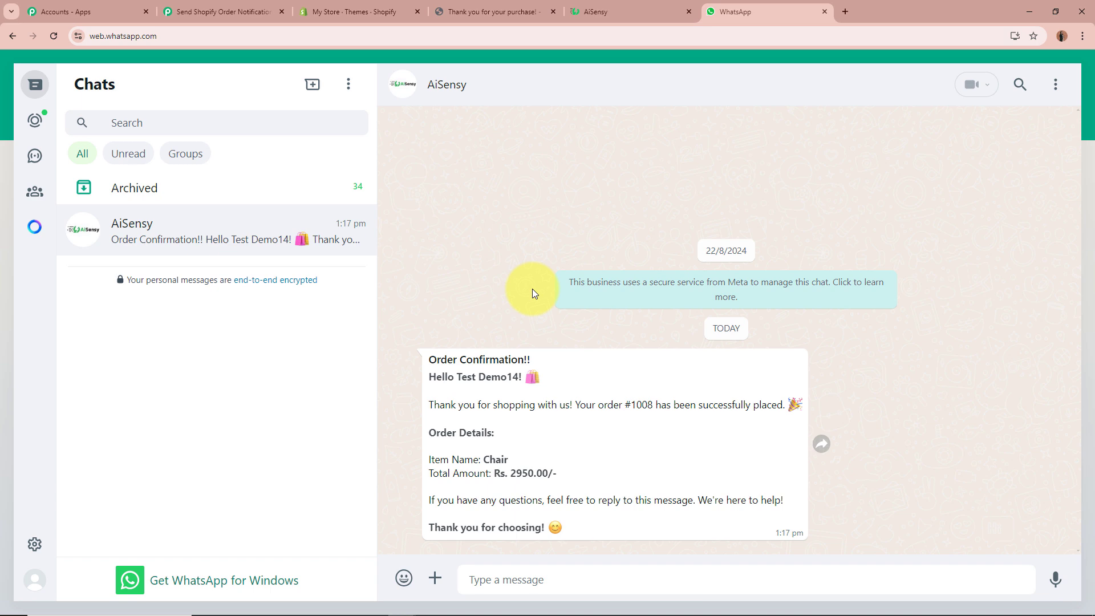
{"action": "left_click", "coordinate": [190, 12]}
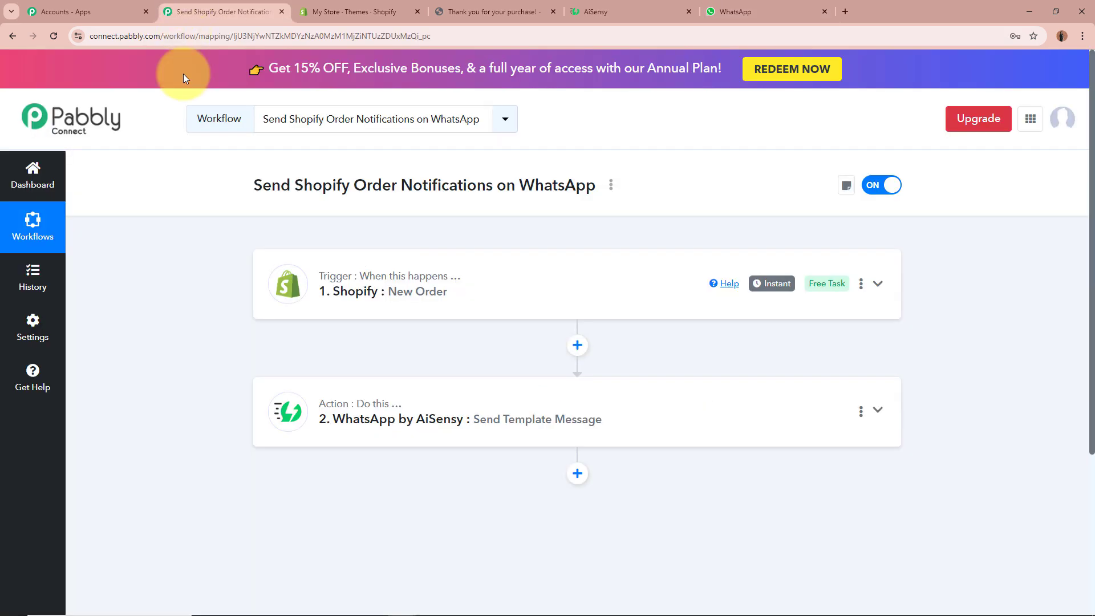